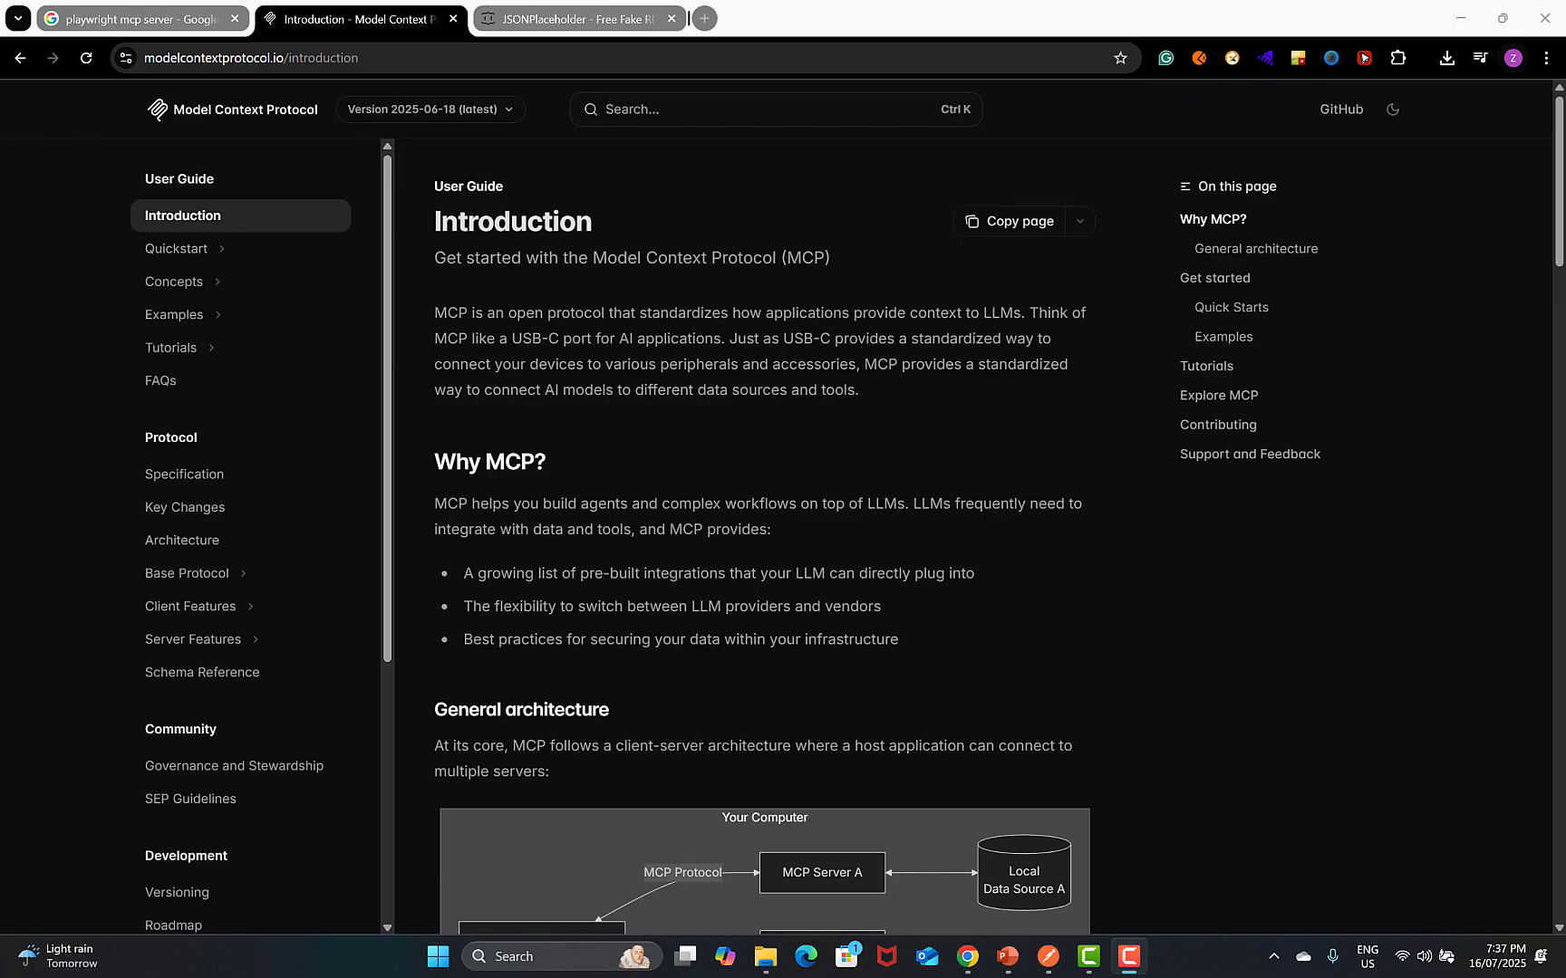
Highlight the MCP Introduction sentence about connecting AI models, then return to the 'playwright mcp server' results.
drag(419, 403, 680, 405)
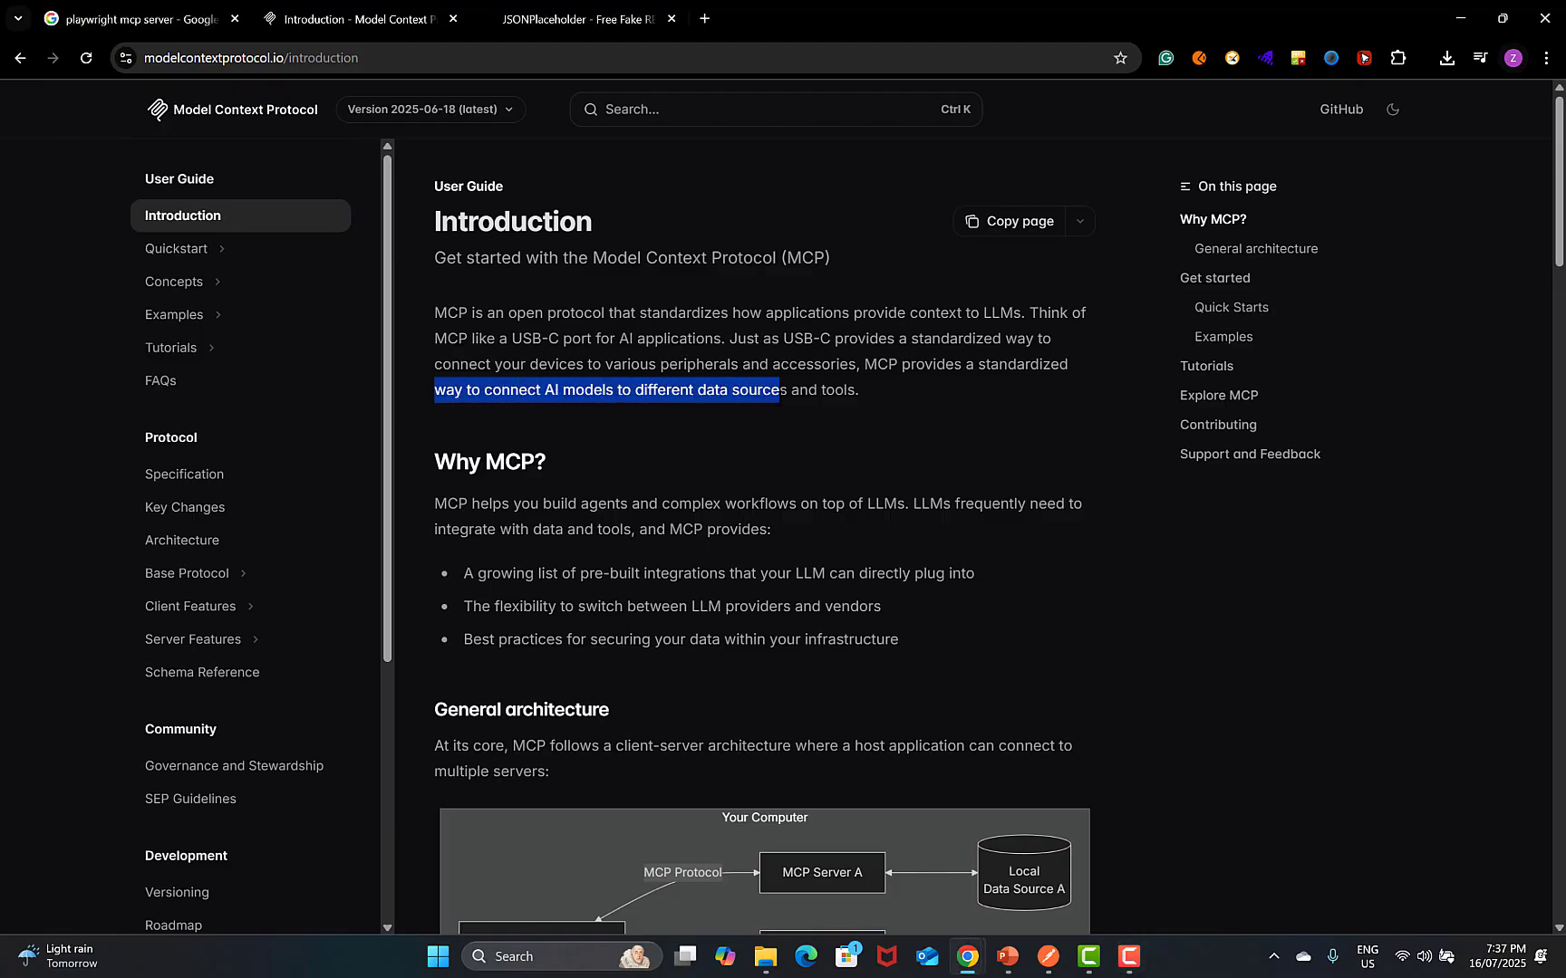
drag(779, 403, 850, 402)
click(929, 414)
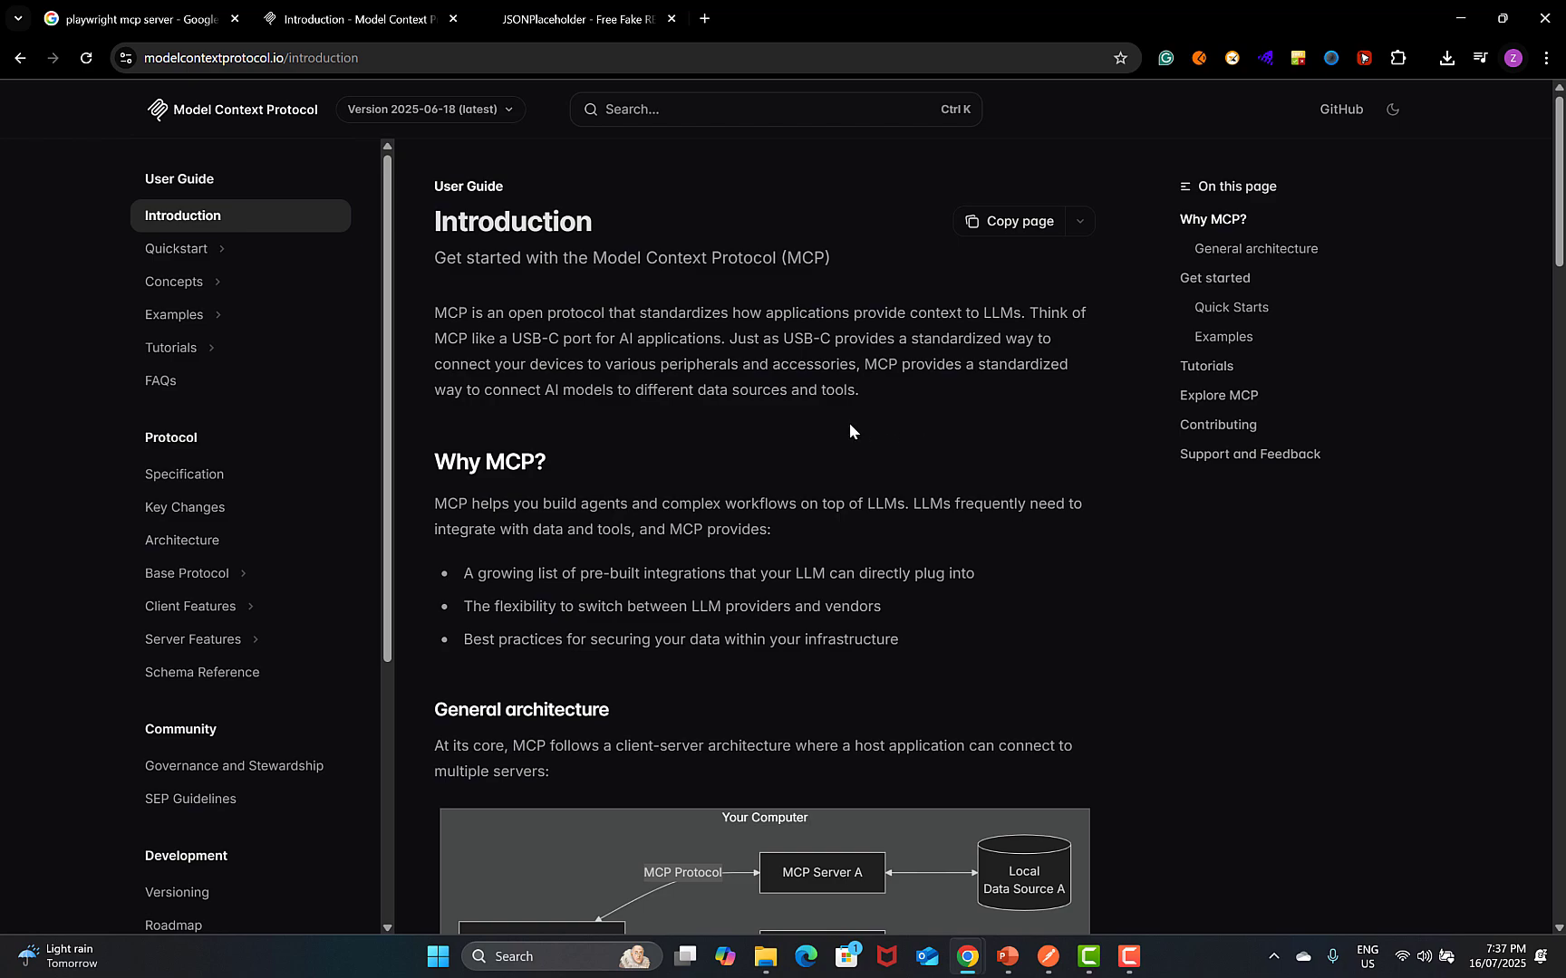
click(148, 25)
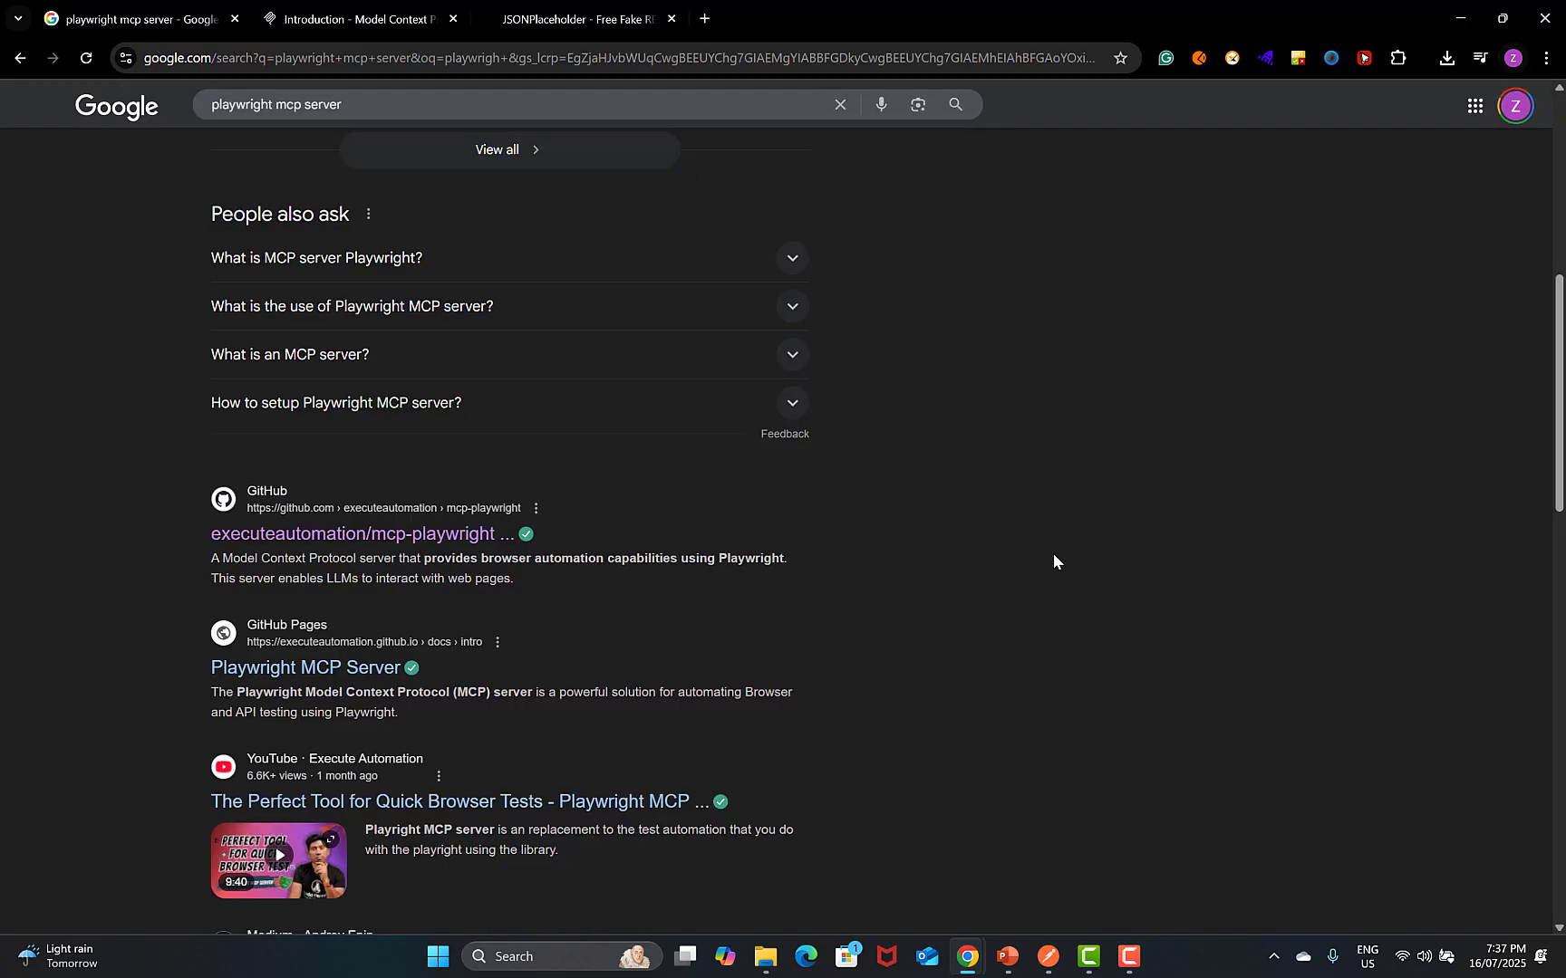
Open the microsoft/playwright-mcp GitHub result in a new tab.
scroll(1052, 552, up, 7)
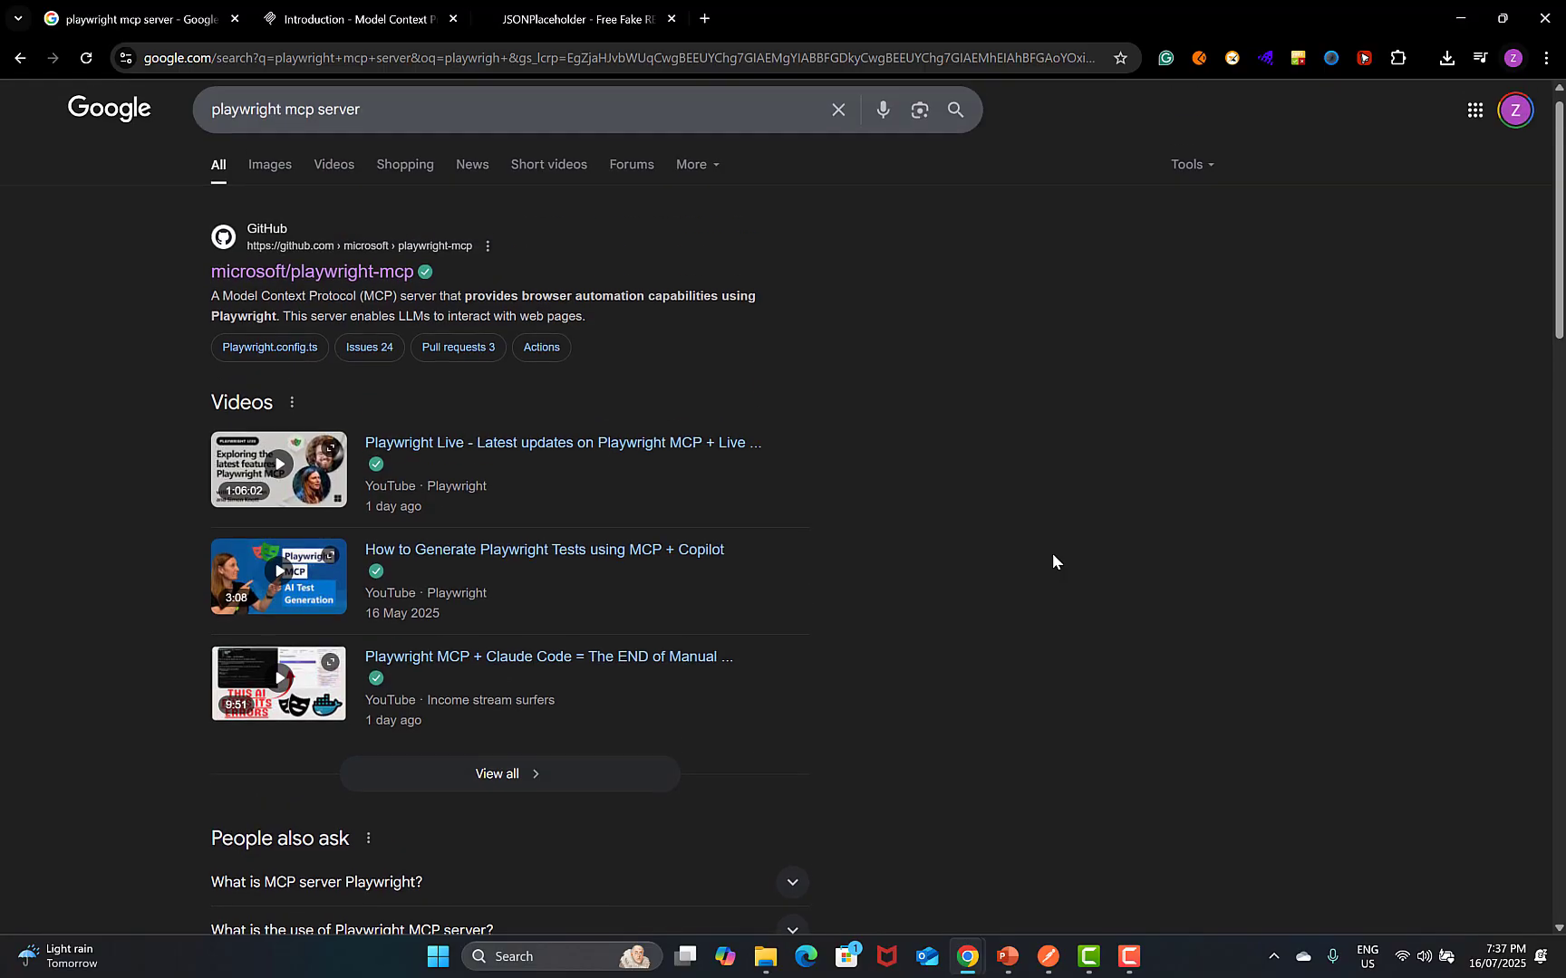
scroll(1052, 557, up, 1)
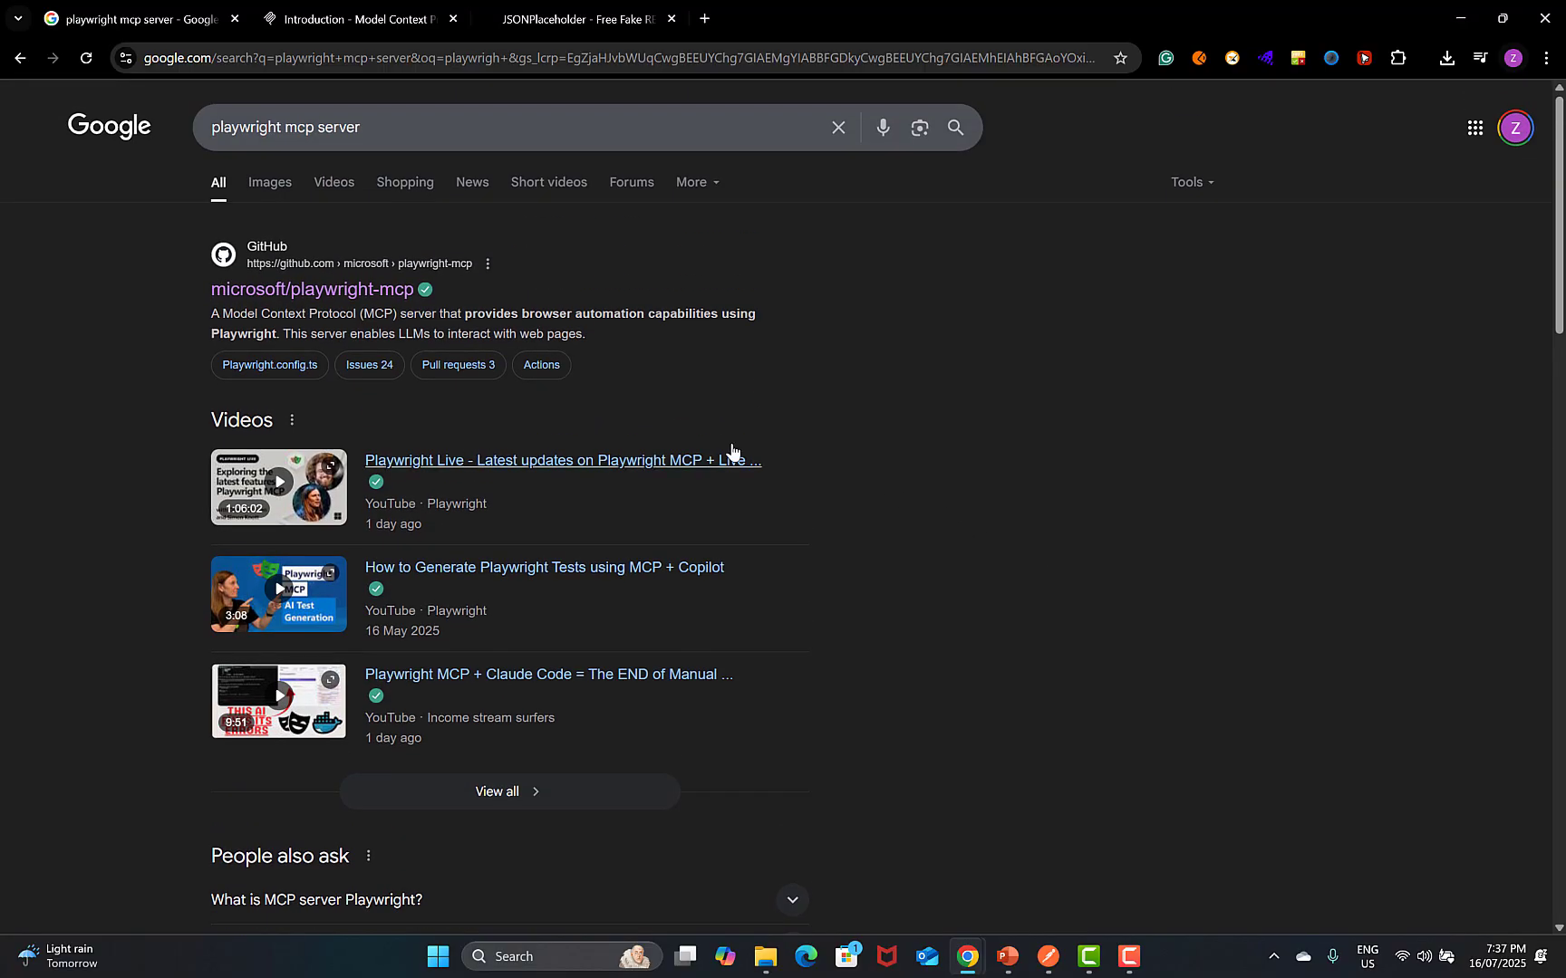
right_click(344, 297)
click(417, 313)
Open the executeautomation/mcp-playwright result in a new tab, then view the microsoft/playwright-mcp repository.
scroll(609, 522, down, 3)
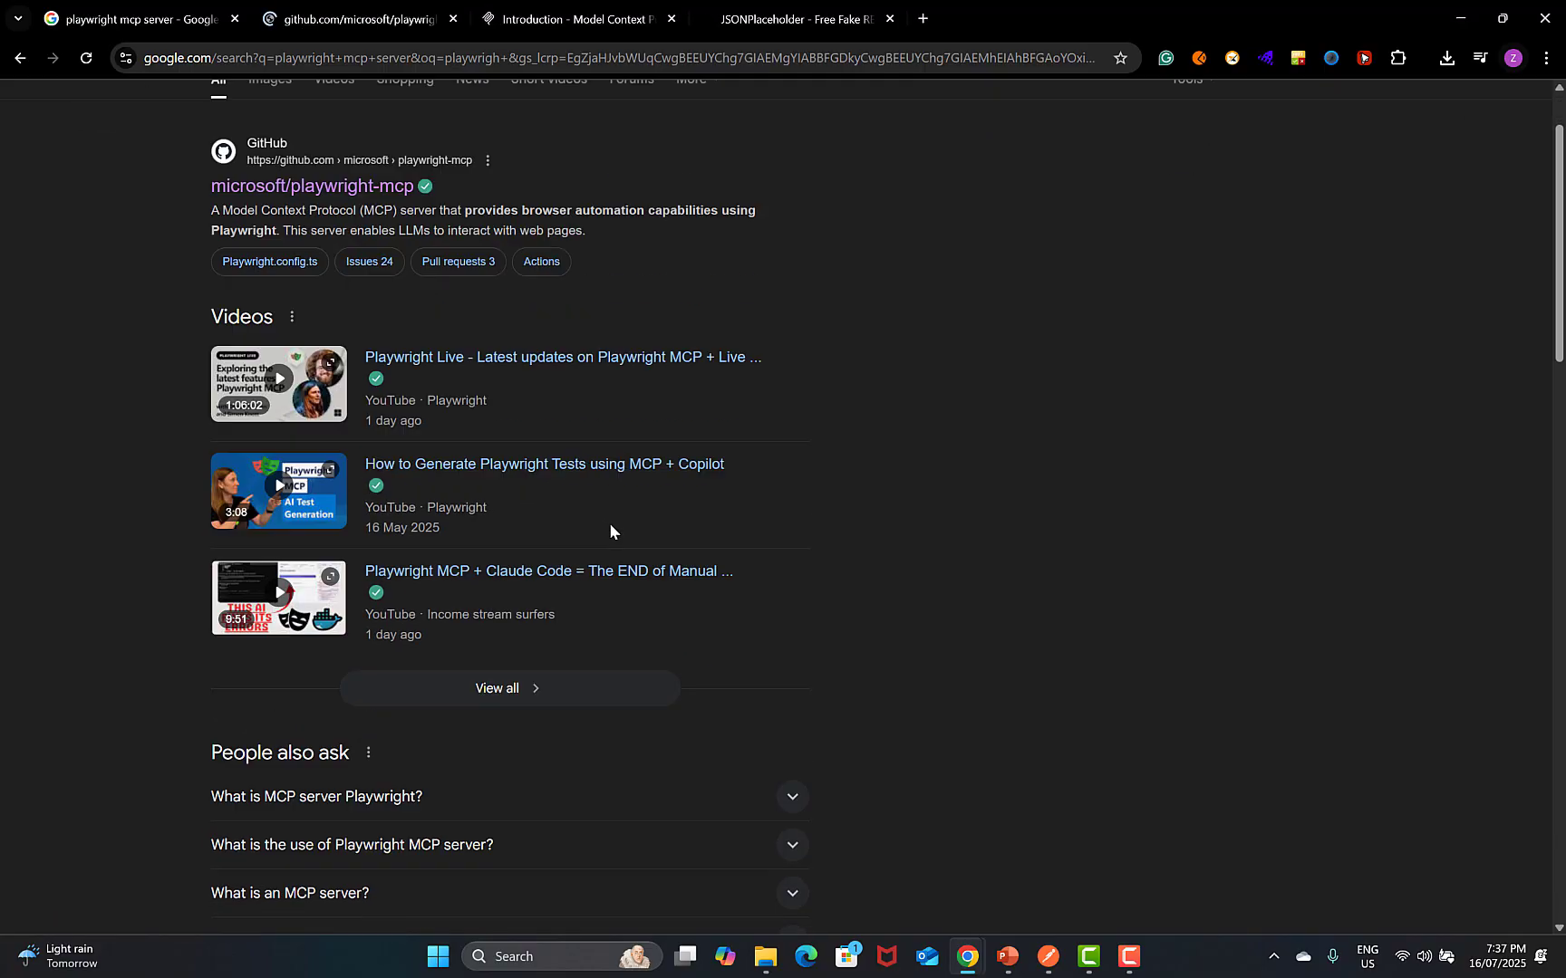
scroll(588, 567, down, 2)
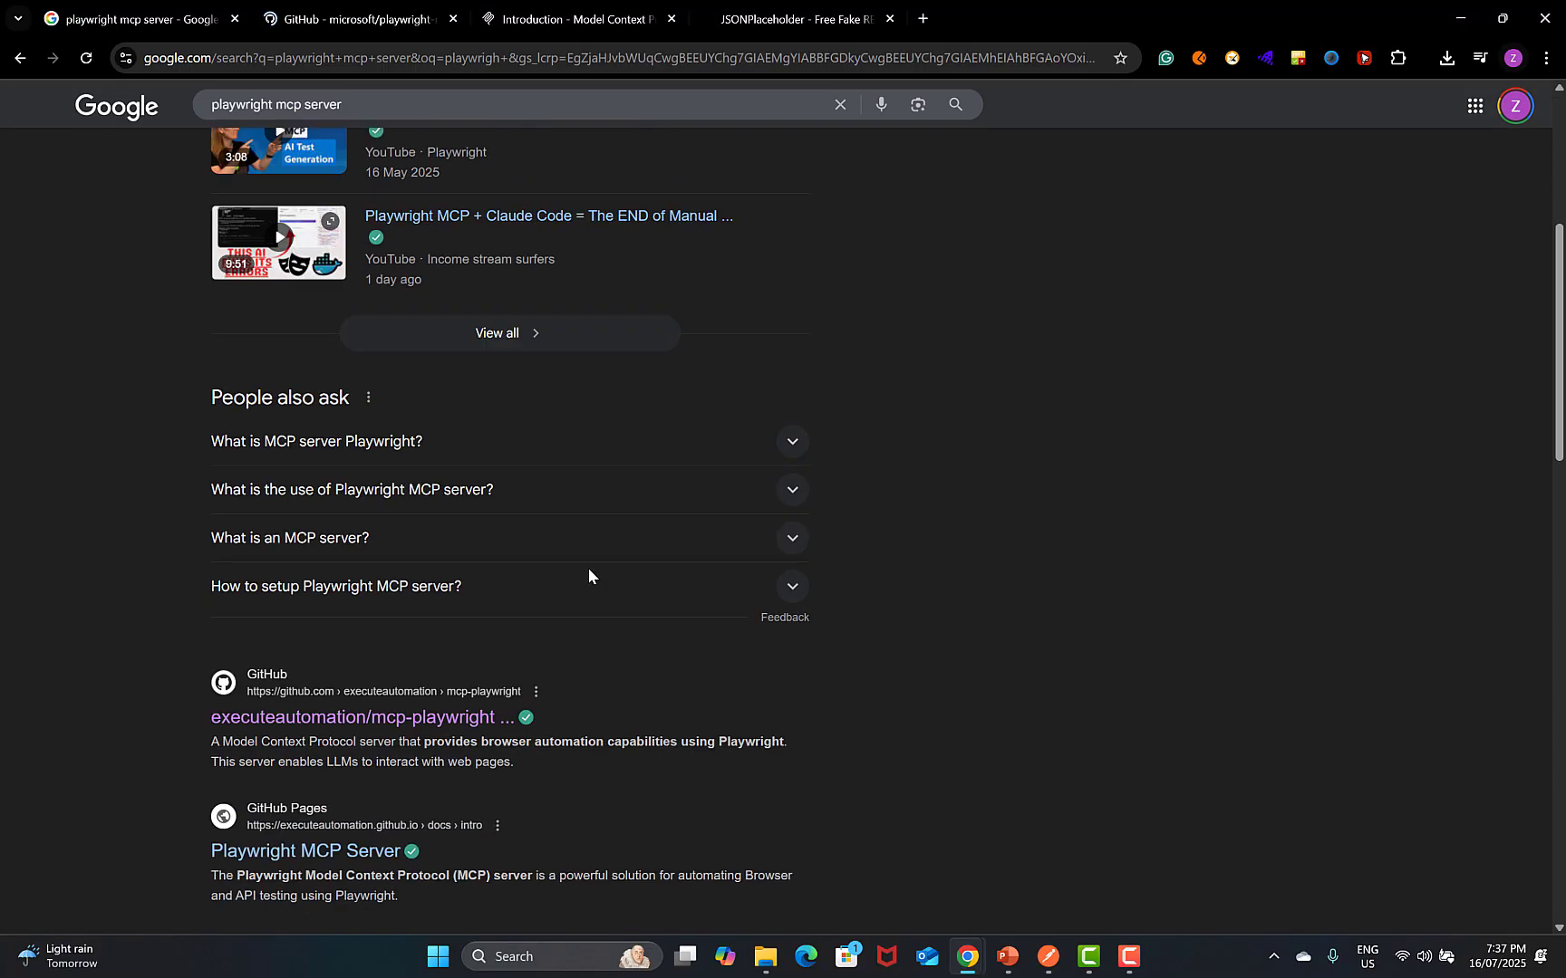
right_click(288, 717)
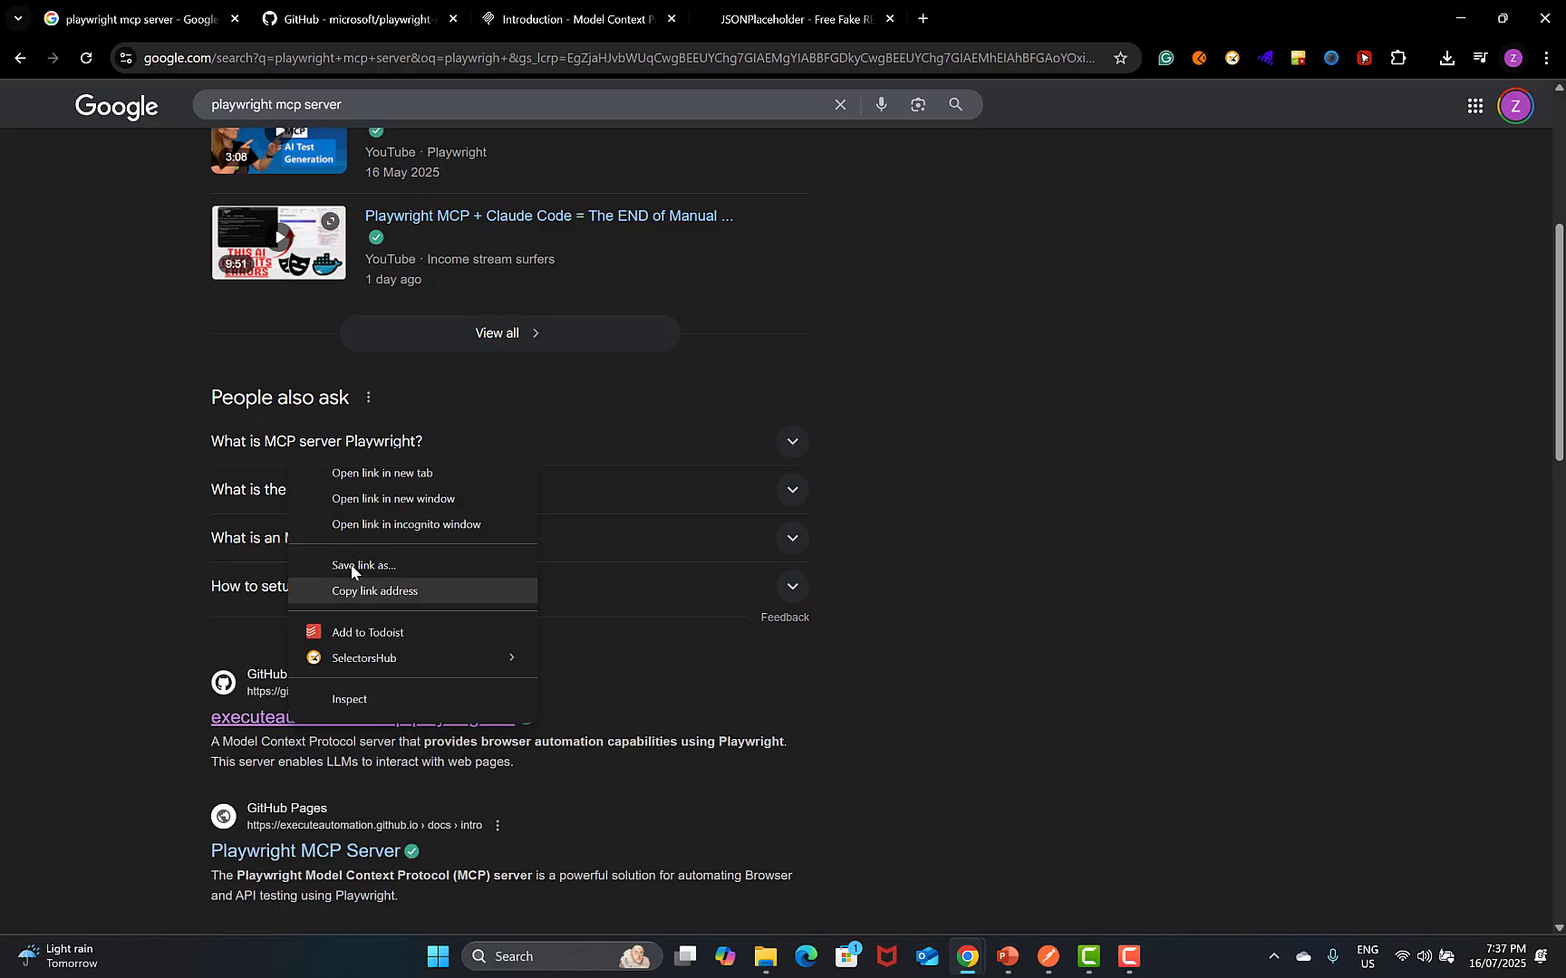
click(380, 479)
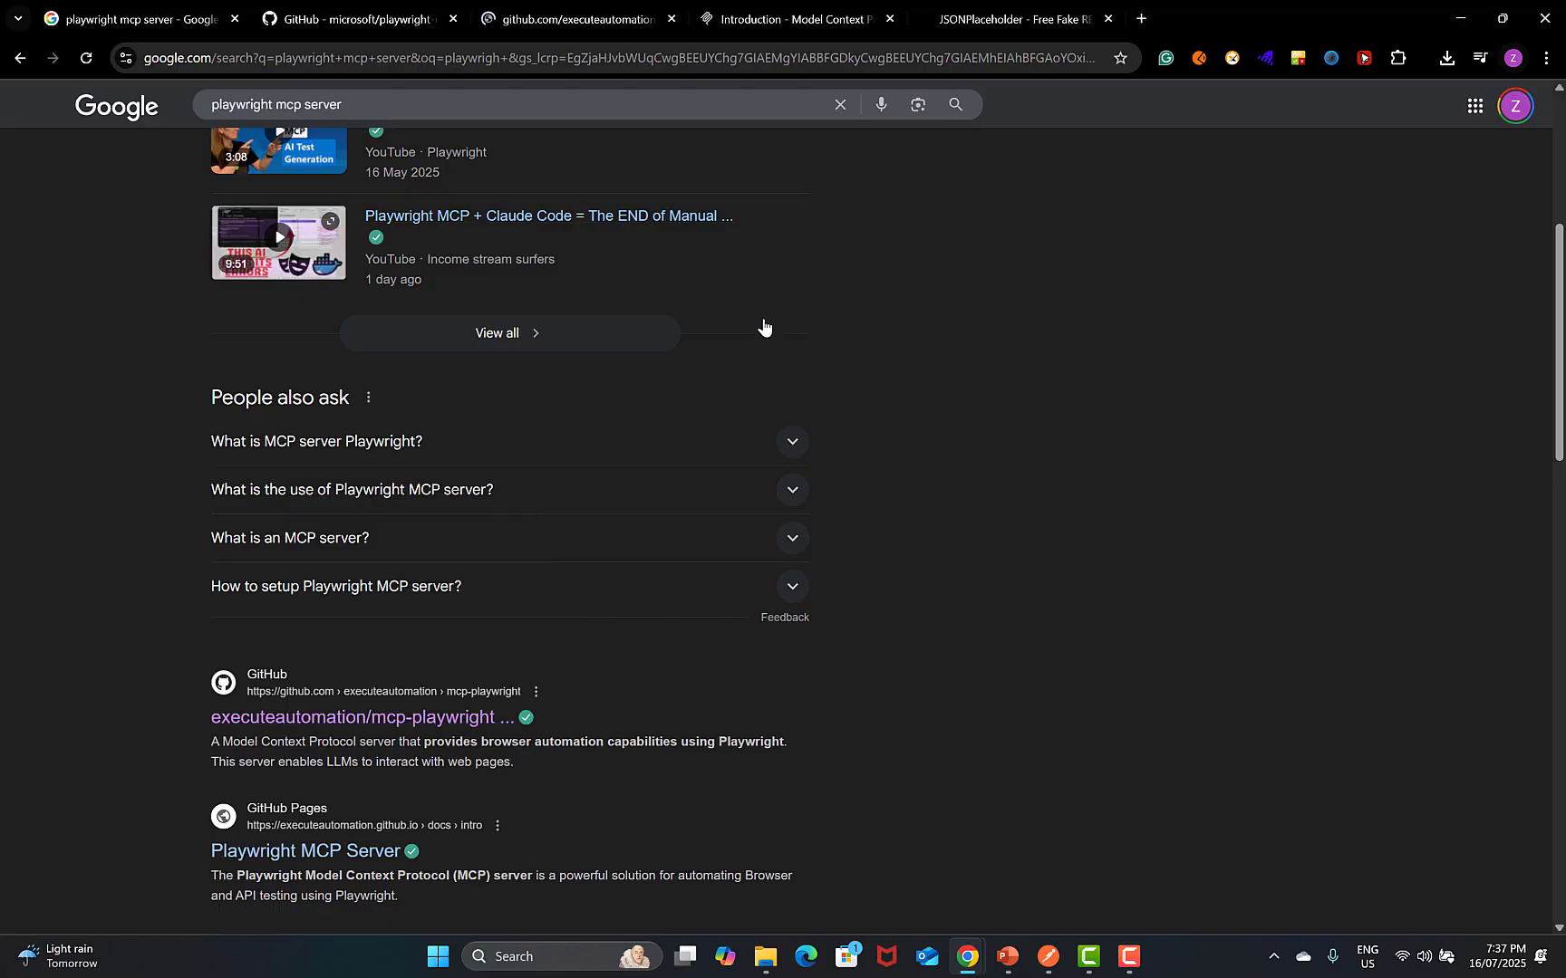
click(335, 28)
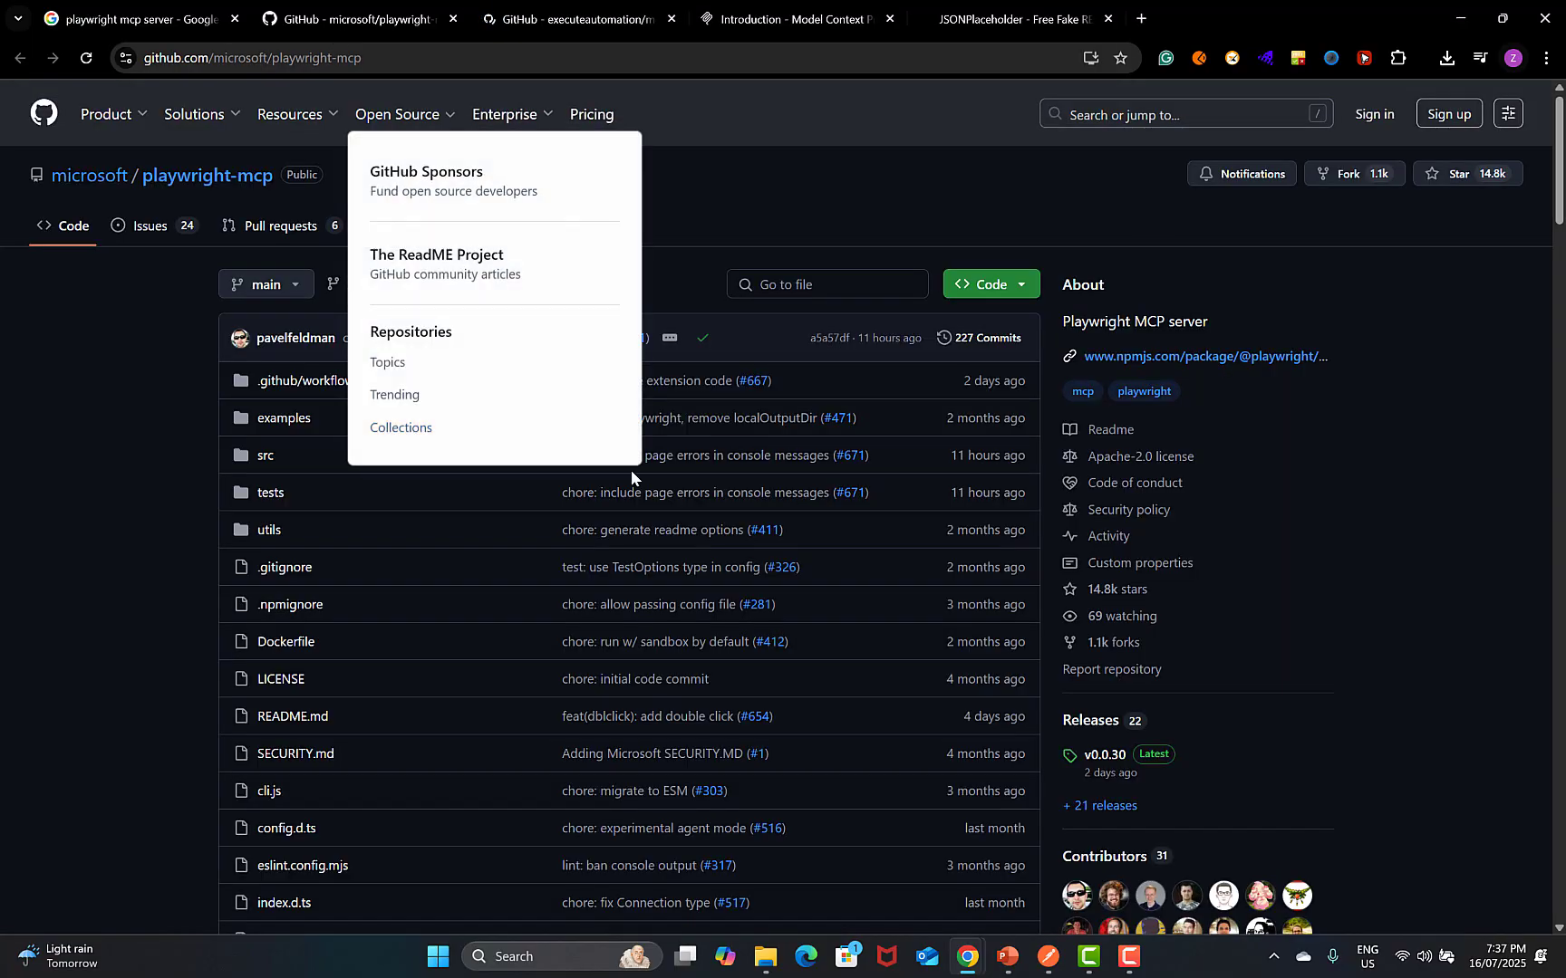
Expand the README's Testing and Tabs tool lists and highlight browser_tab_list.
scroll(655, 489, down, 1)
scroll(655, 489, down, 9)
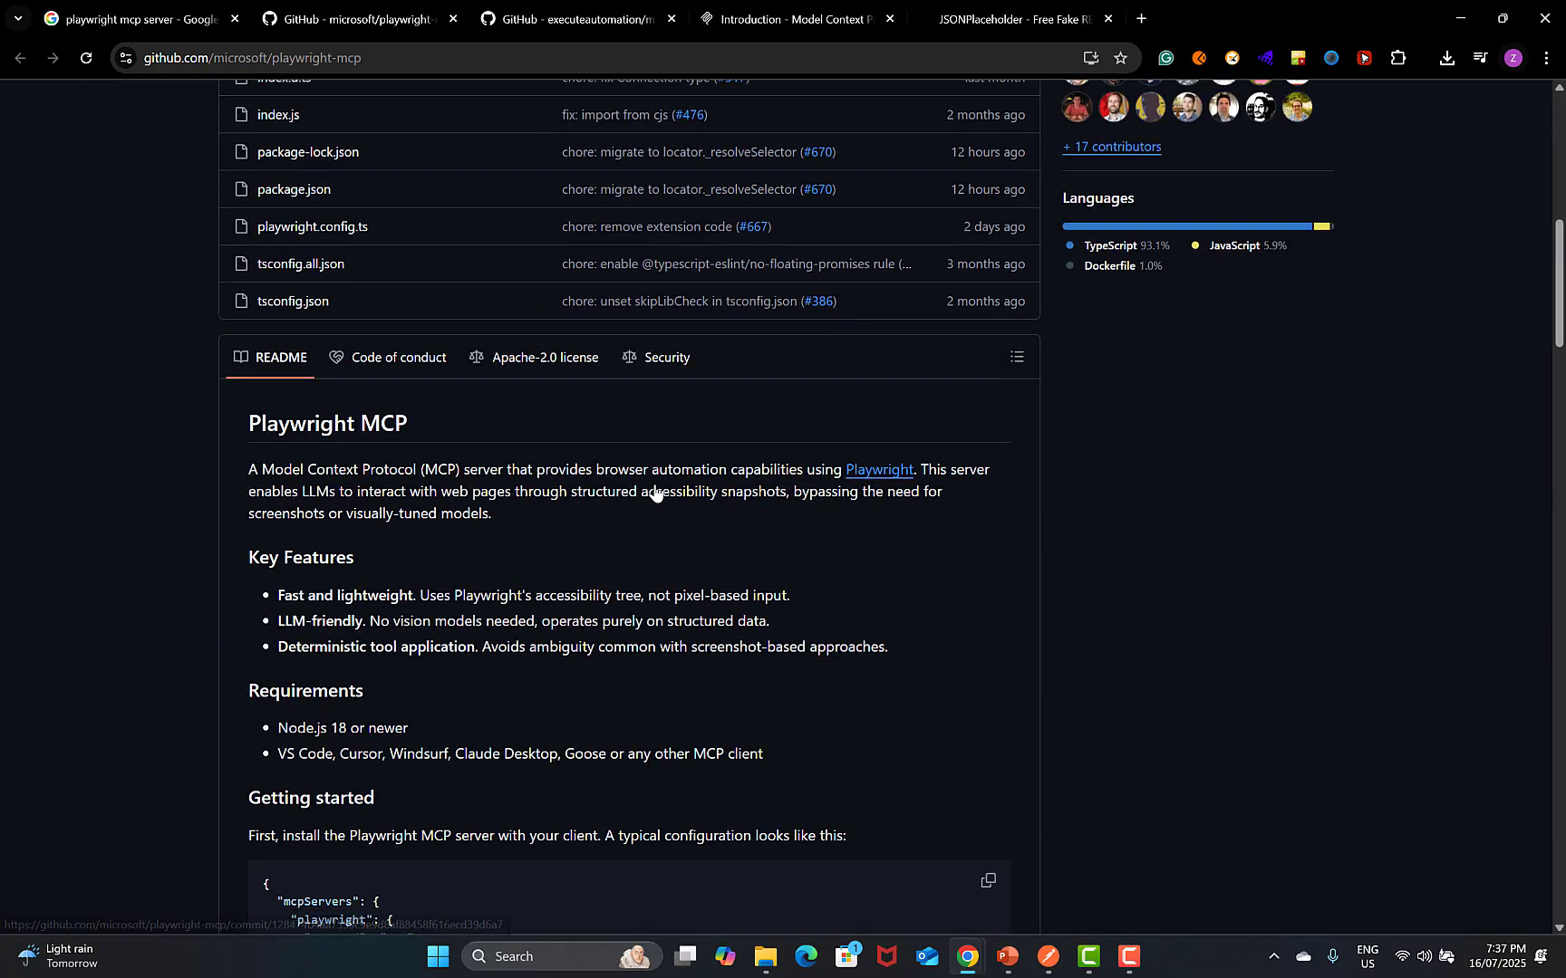
scroll(647, 486, down, 9)
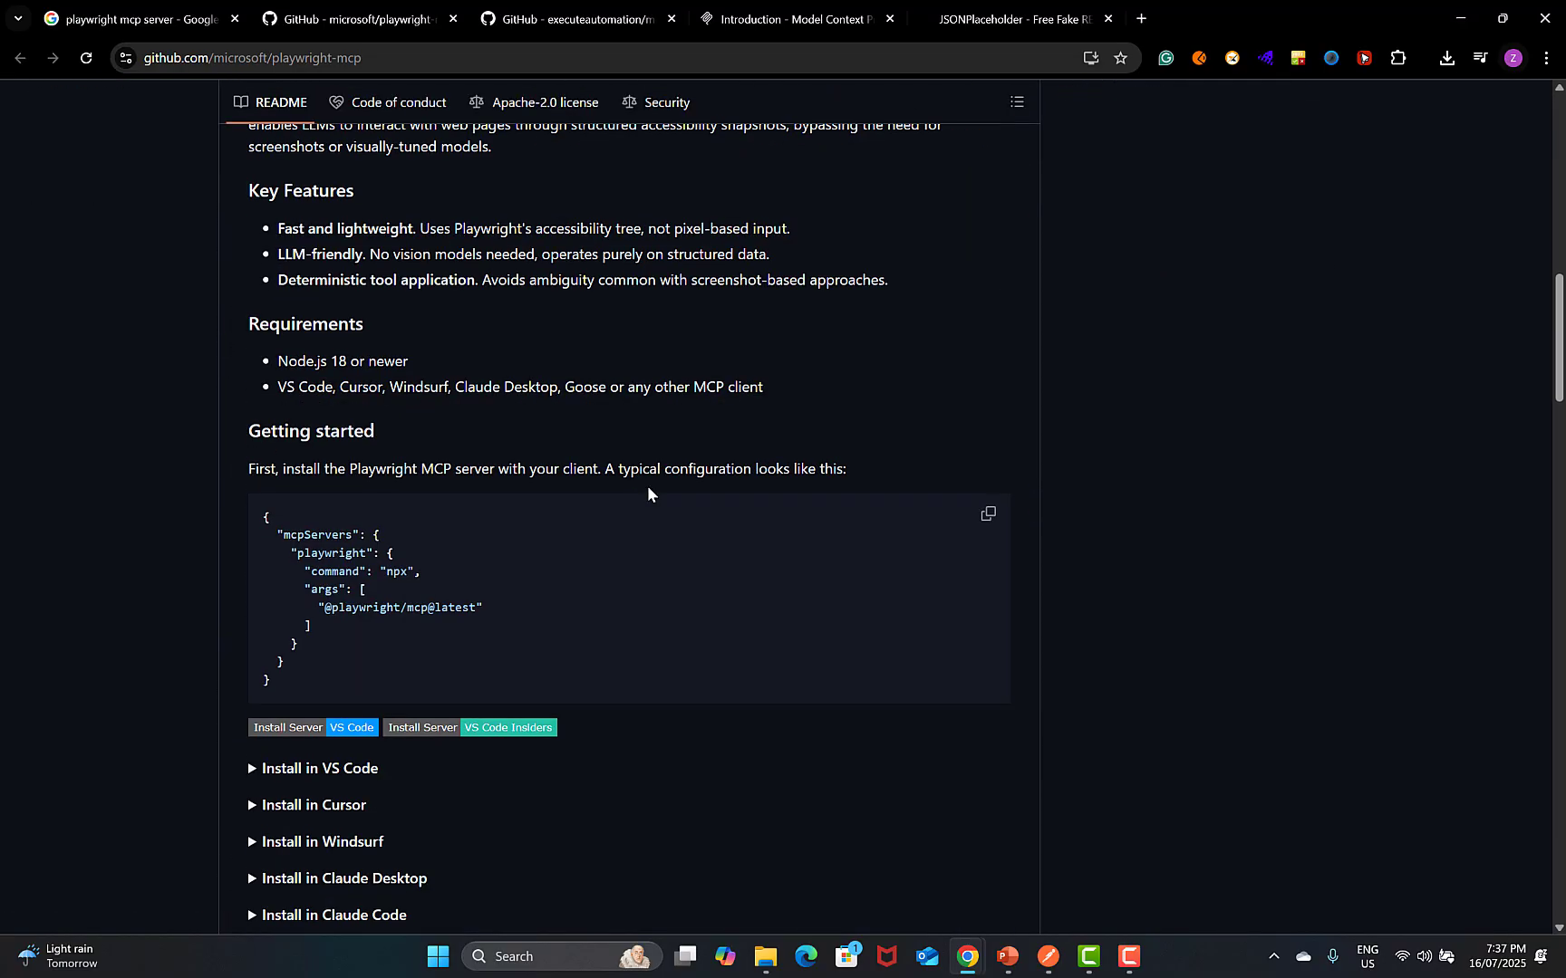
scroll(647, 486, down, 20)
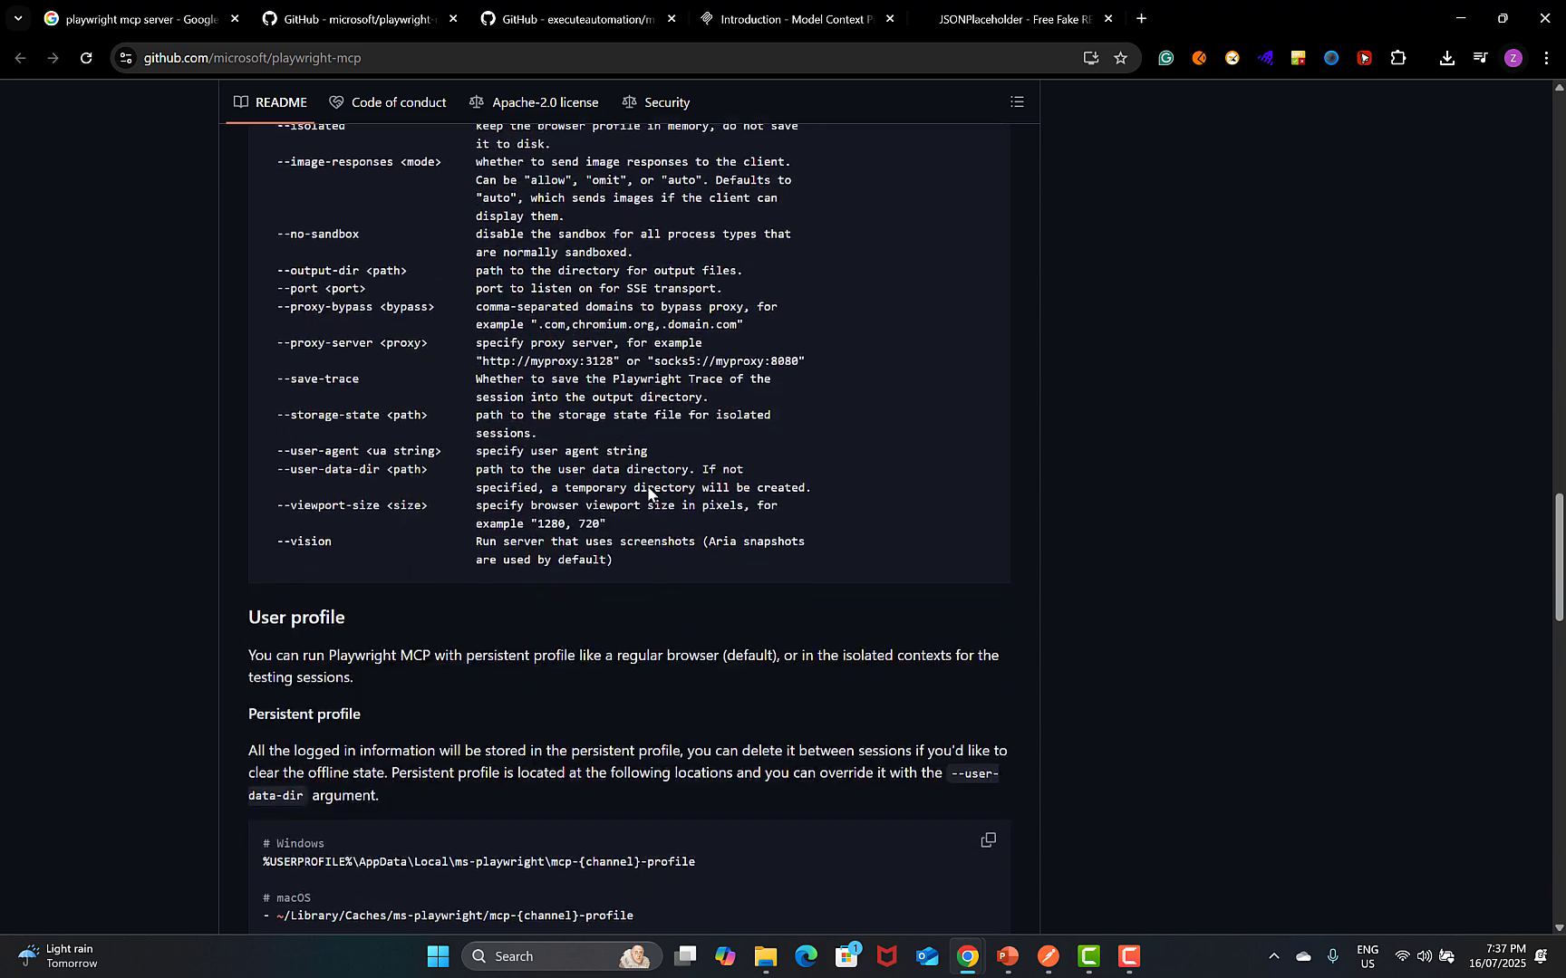
scroll(647, 486, down, 20)
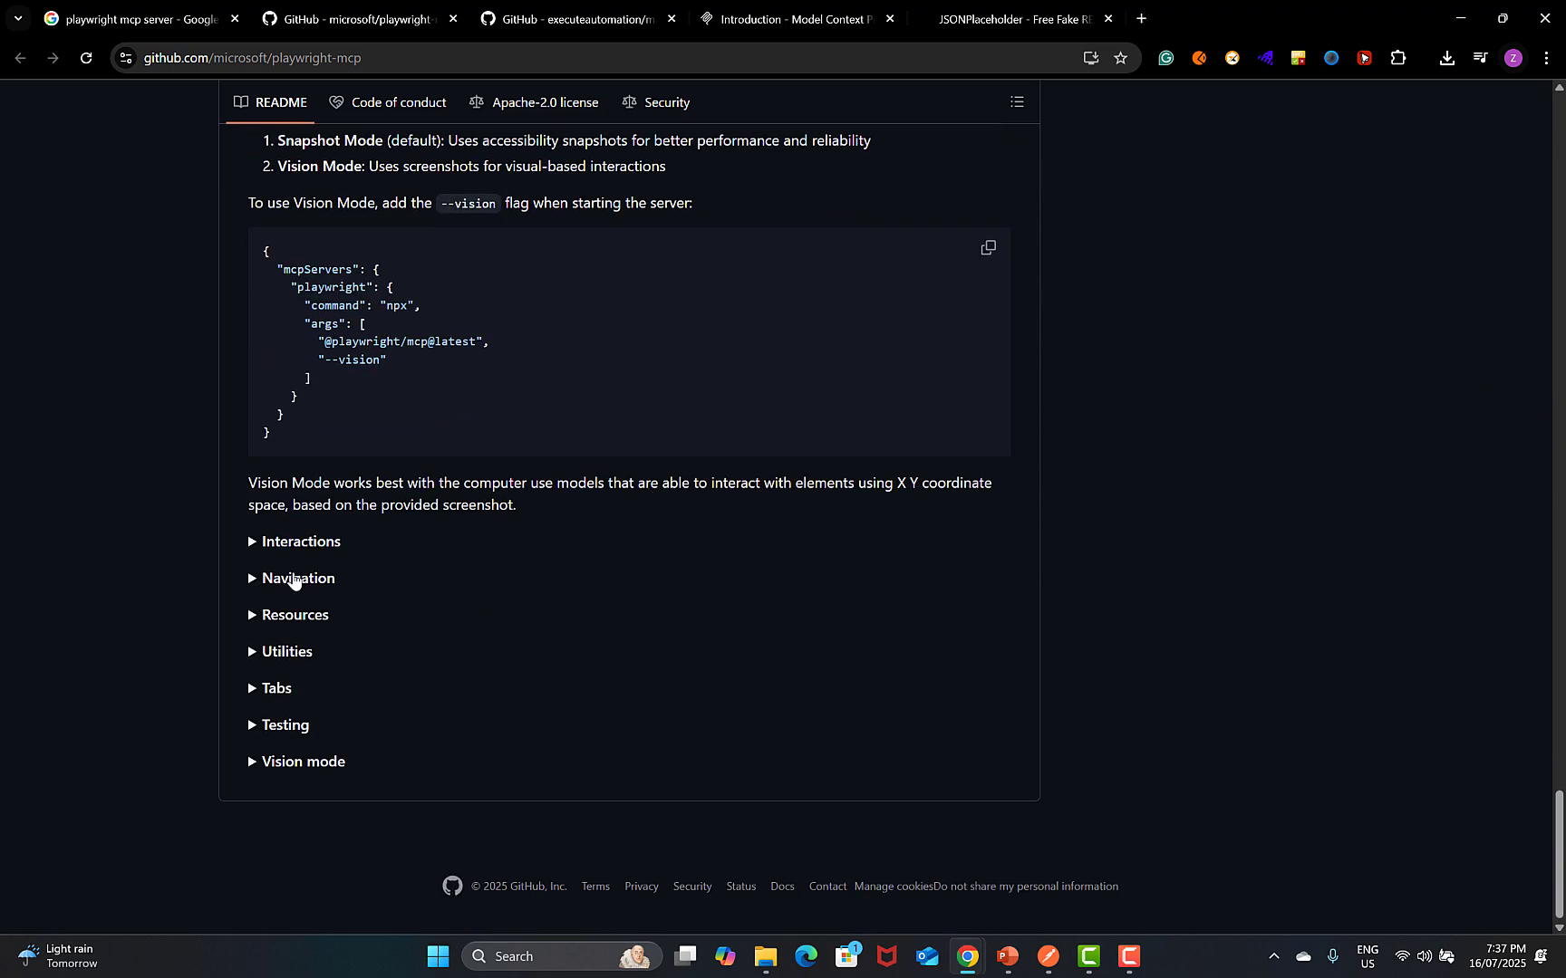
click(253, 726)
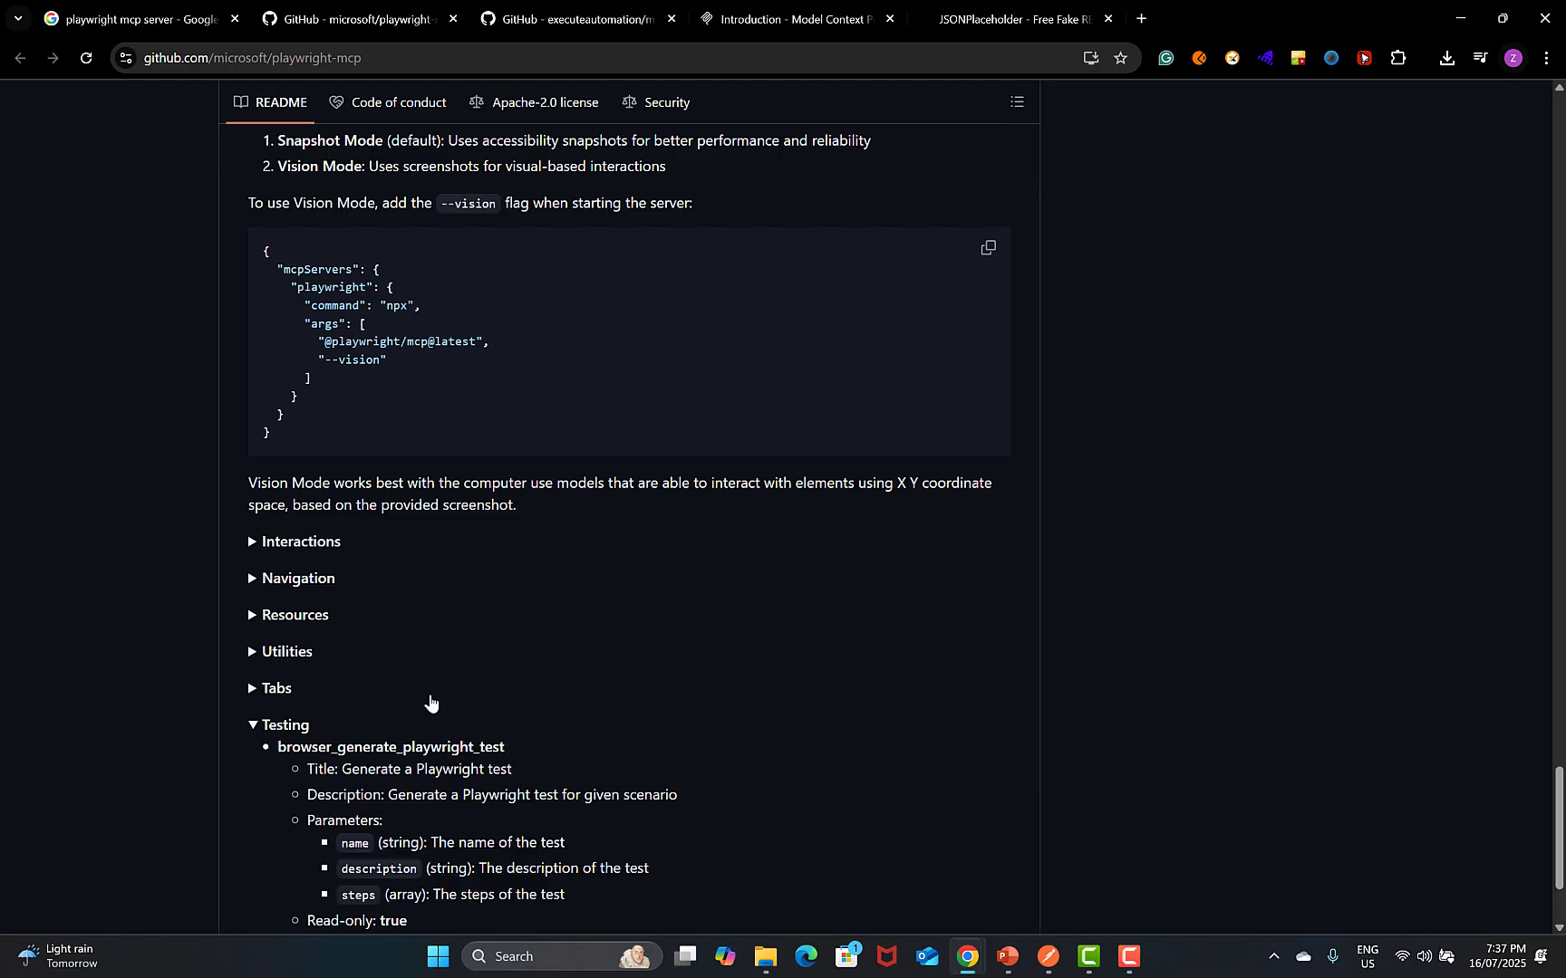
scroll(444, 698, down, 2)
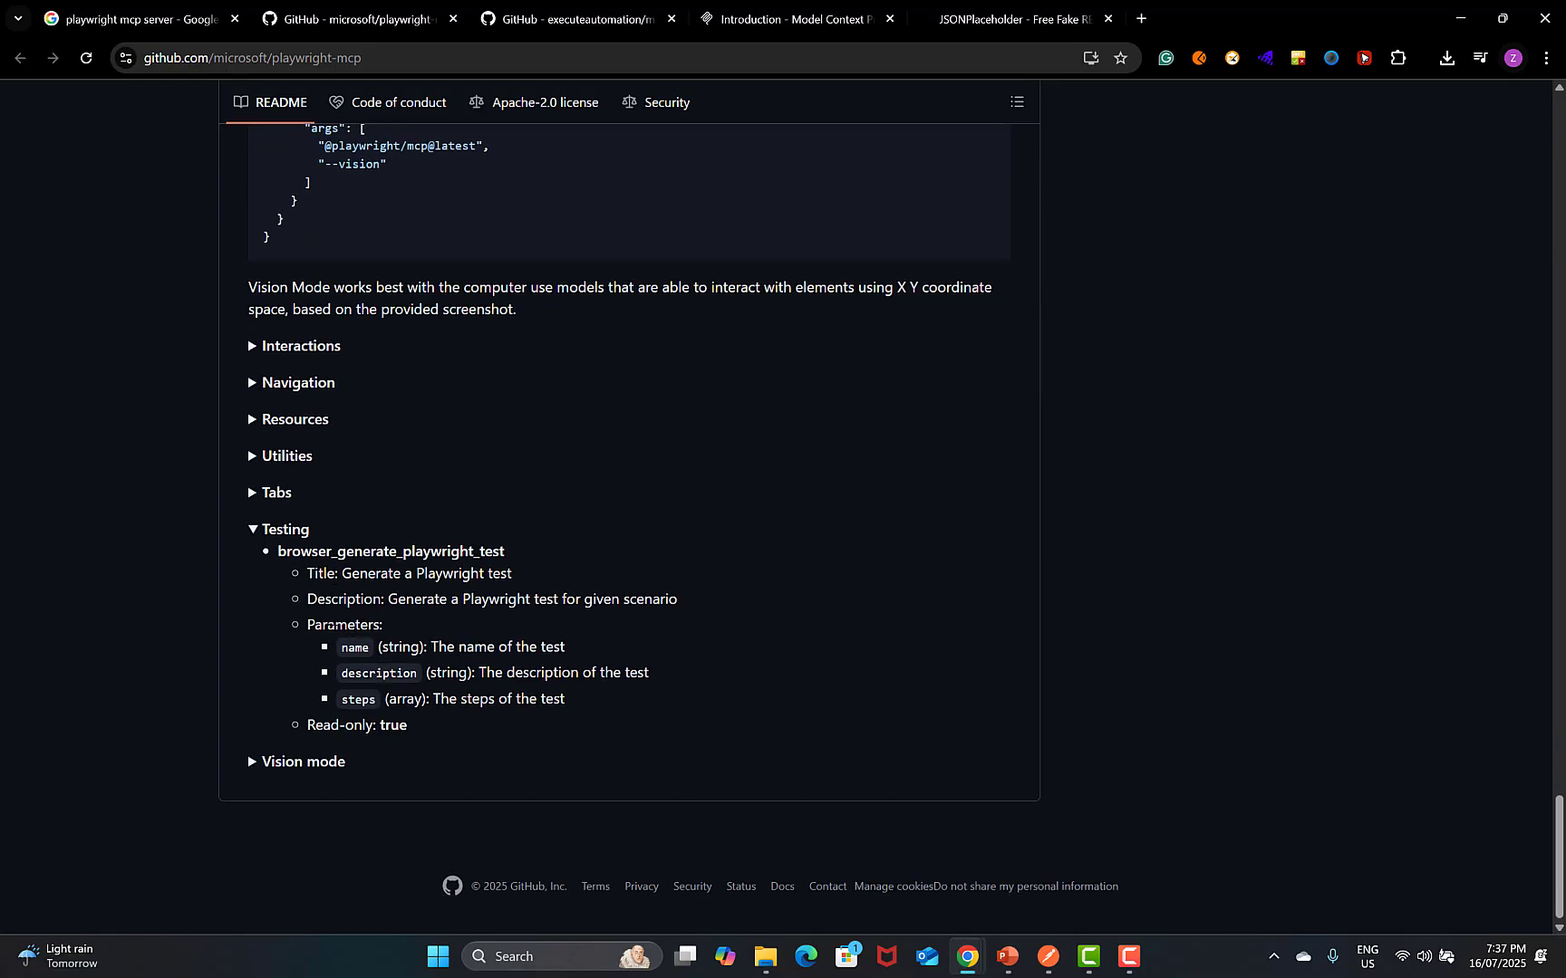
click(250, 497)
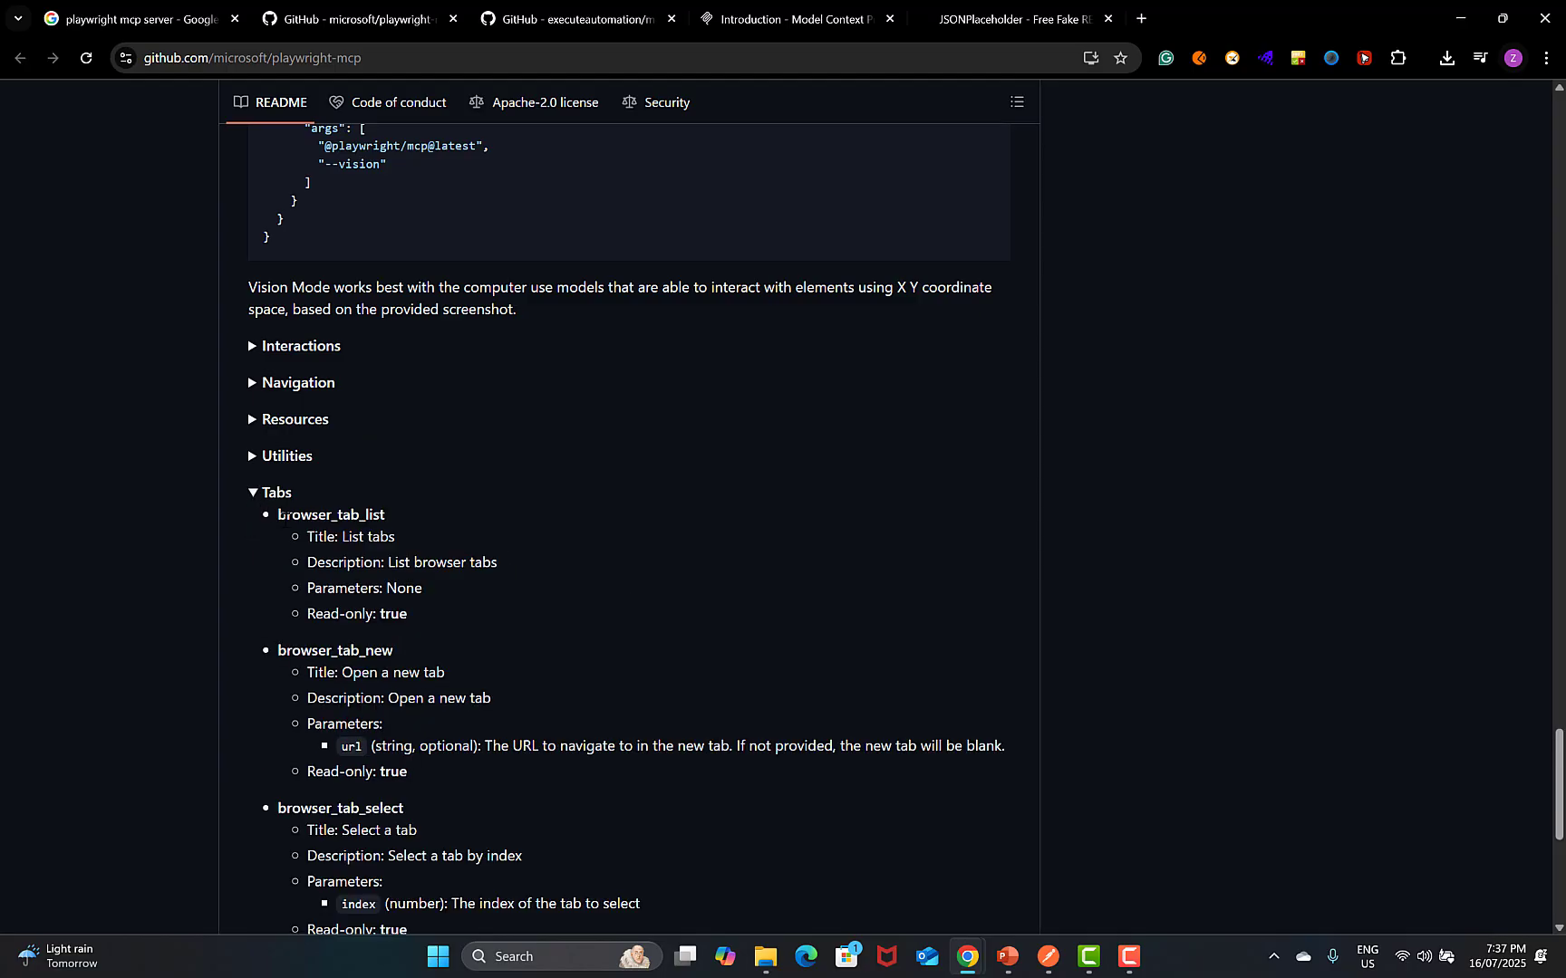
drag(286, 515, 277, 516)
Expand the Interactions tool list, highlight browser_snapshot and browser_click, then go to the executeautomation repository.
click(257, 348)
scroll(460, 502, down, 1)
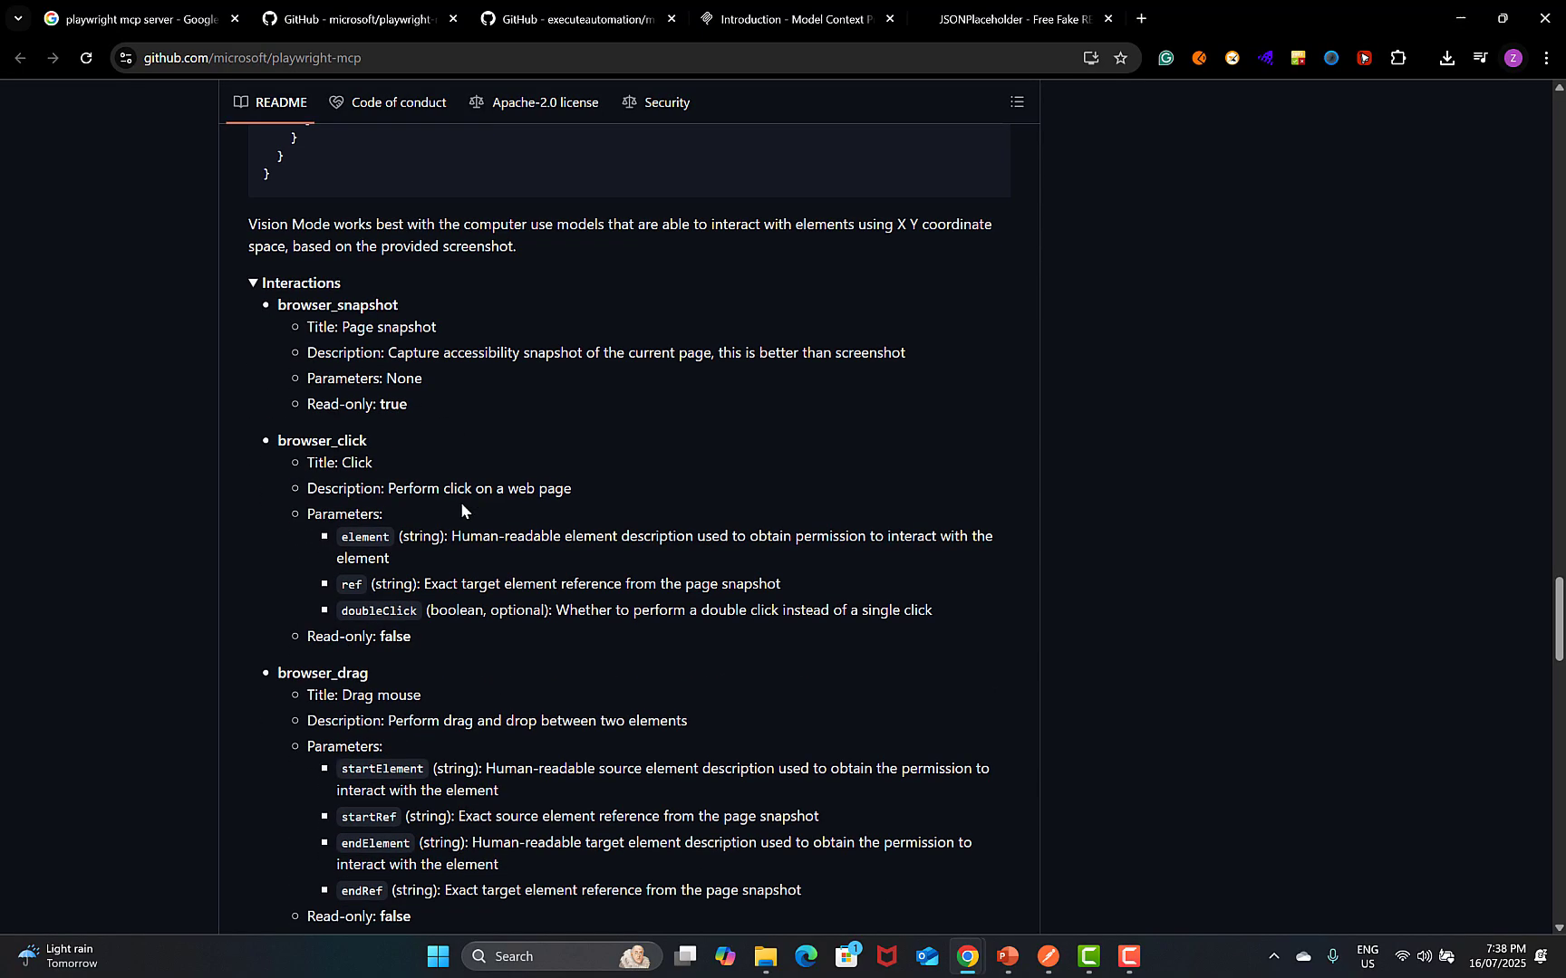
scroll(460, 502, down, 1)
drag(310, 276, 403, 281)
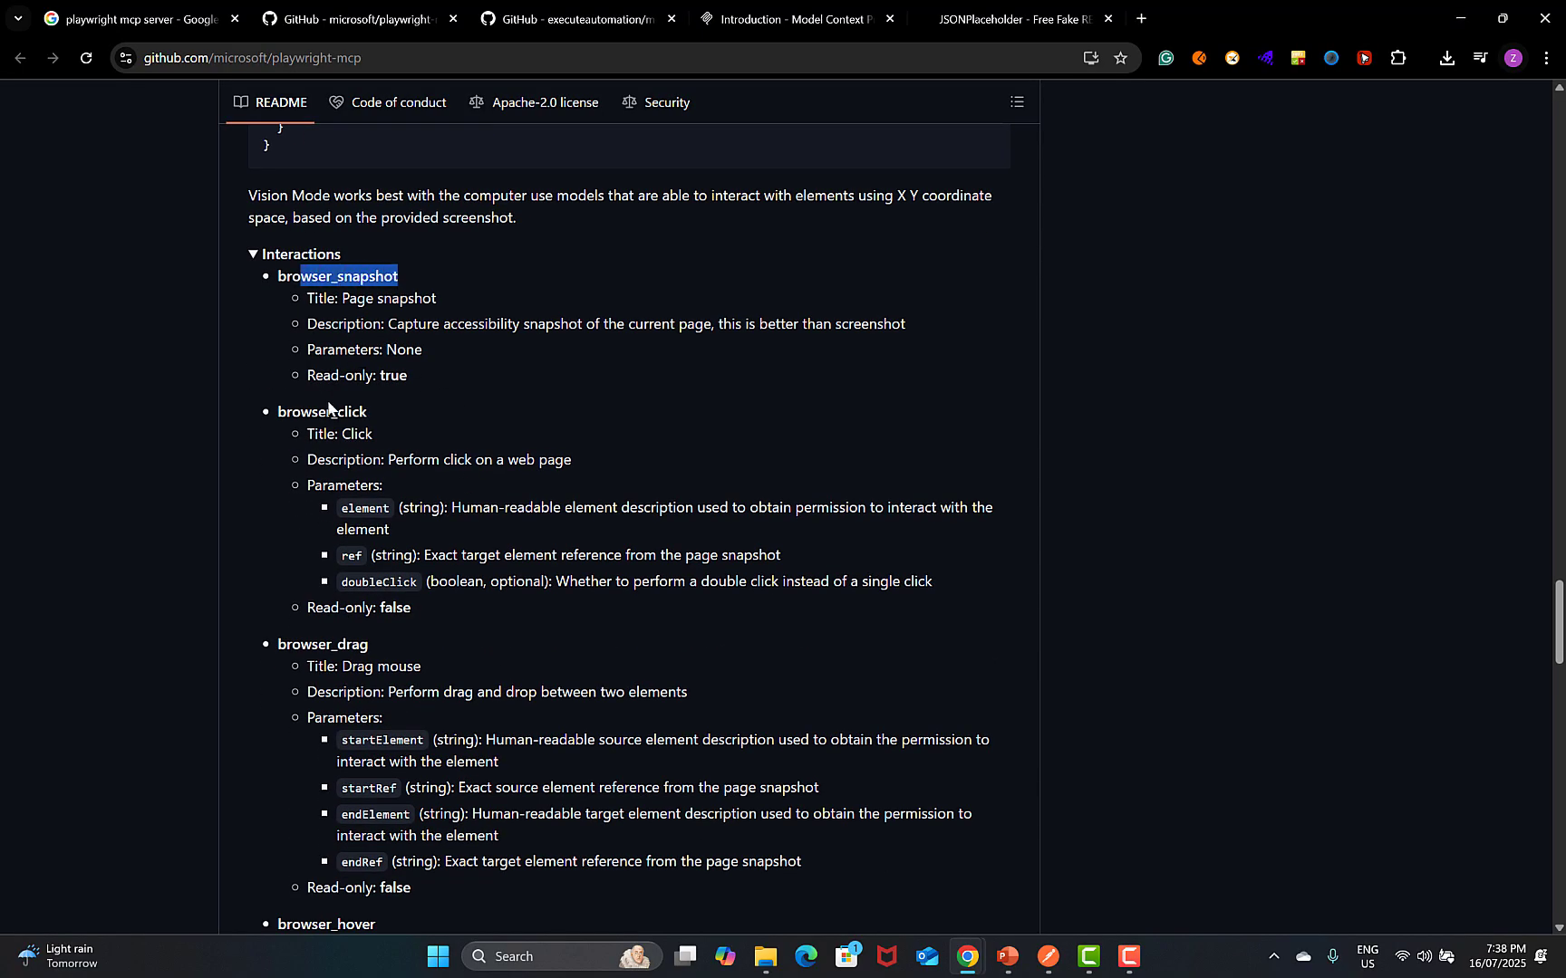
drag(311, 412, 367, 412)
scroll(458, 489, down, 2)
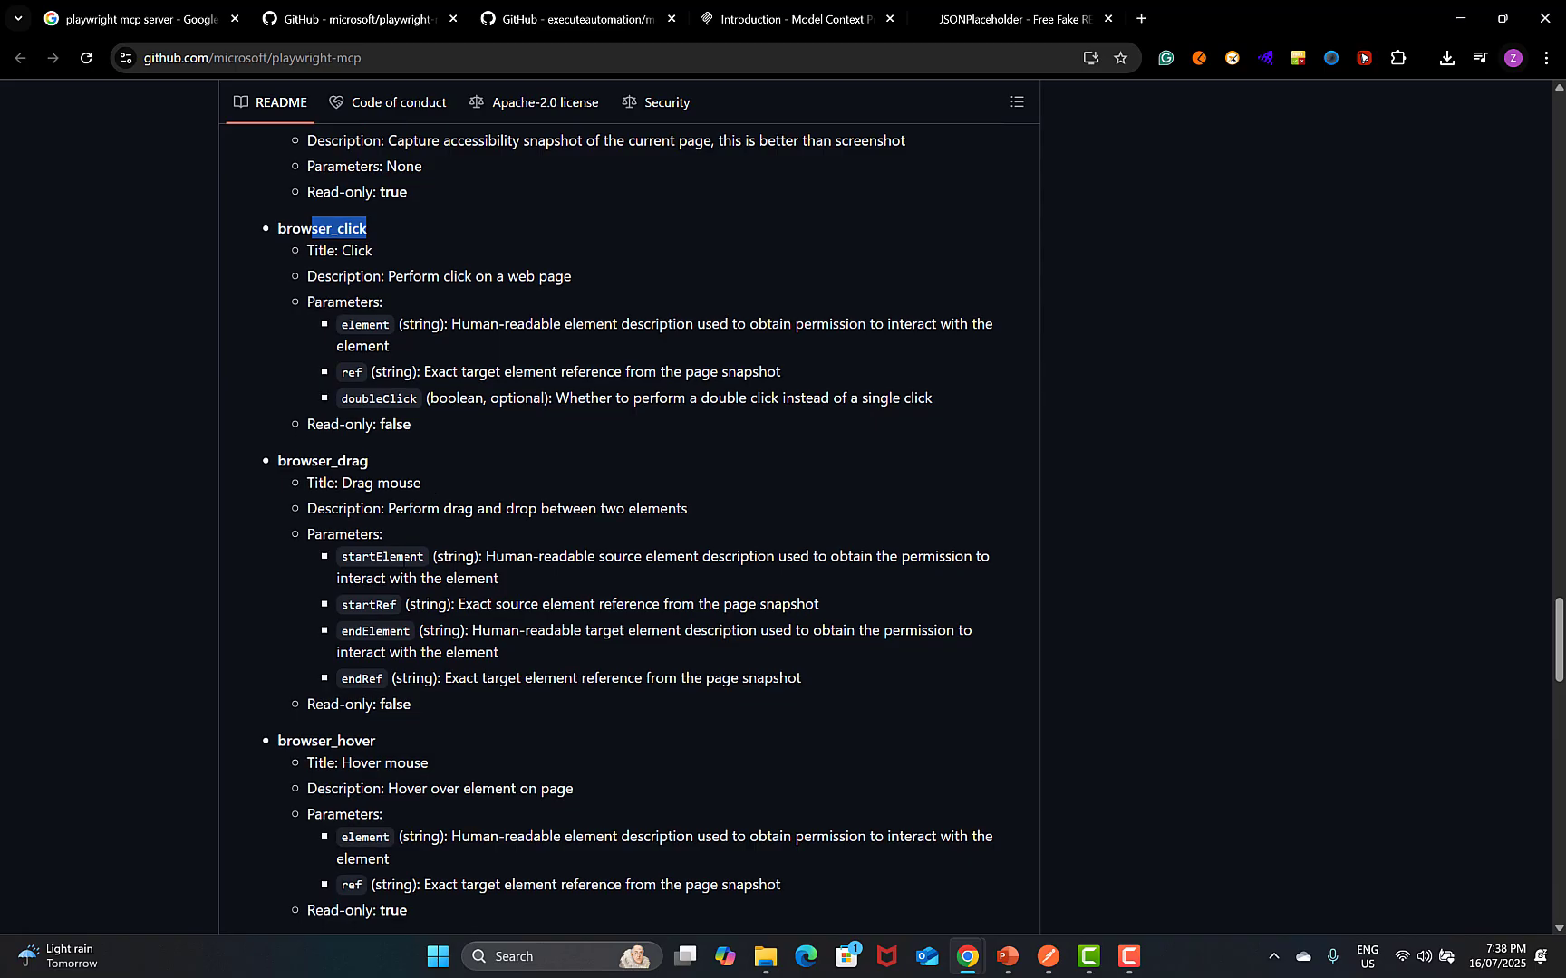
scroll(372, 594, down, 2)
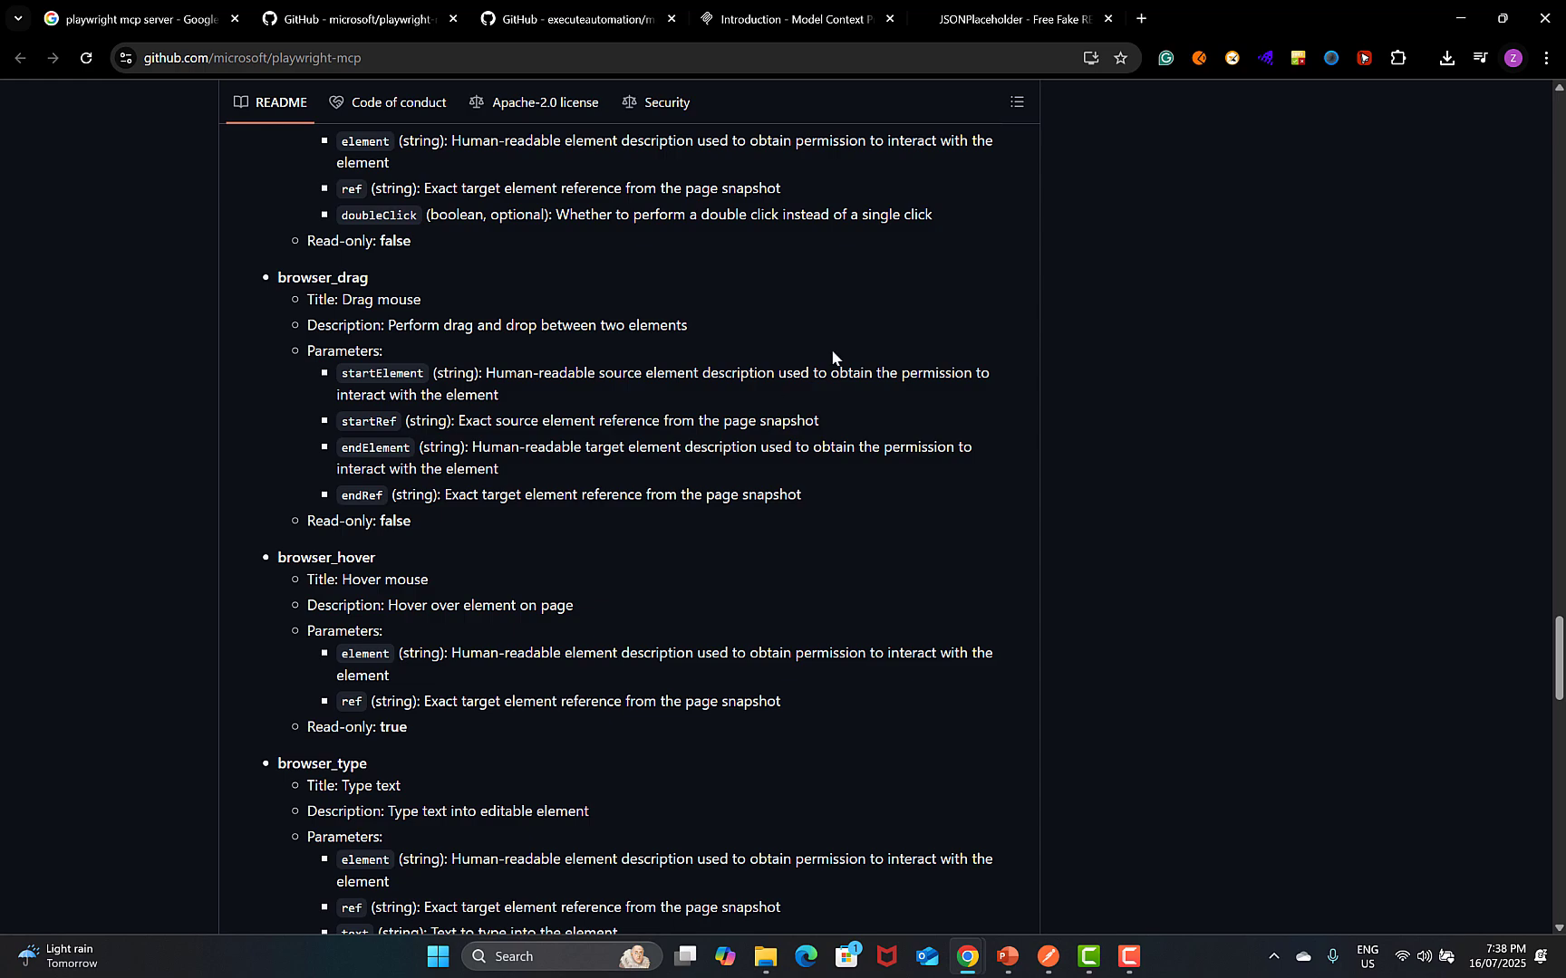
click(561, 26)
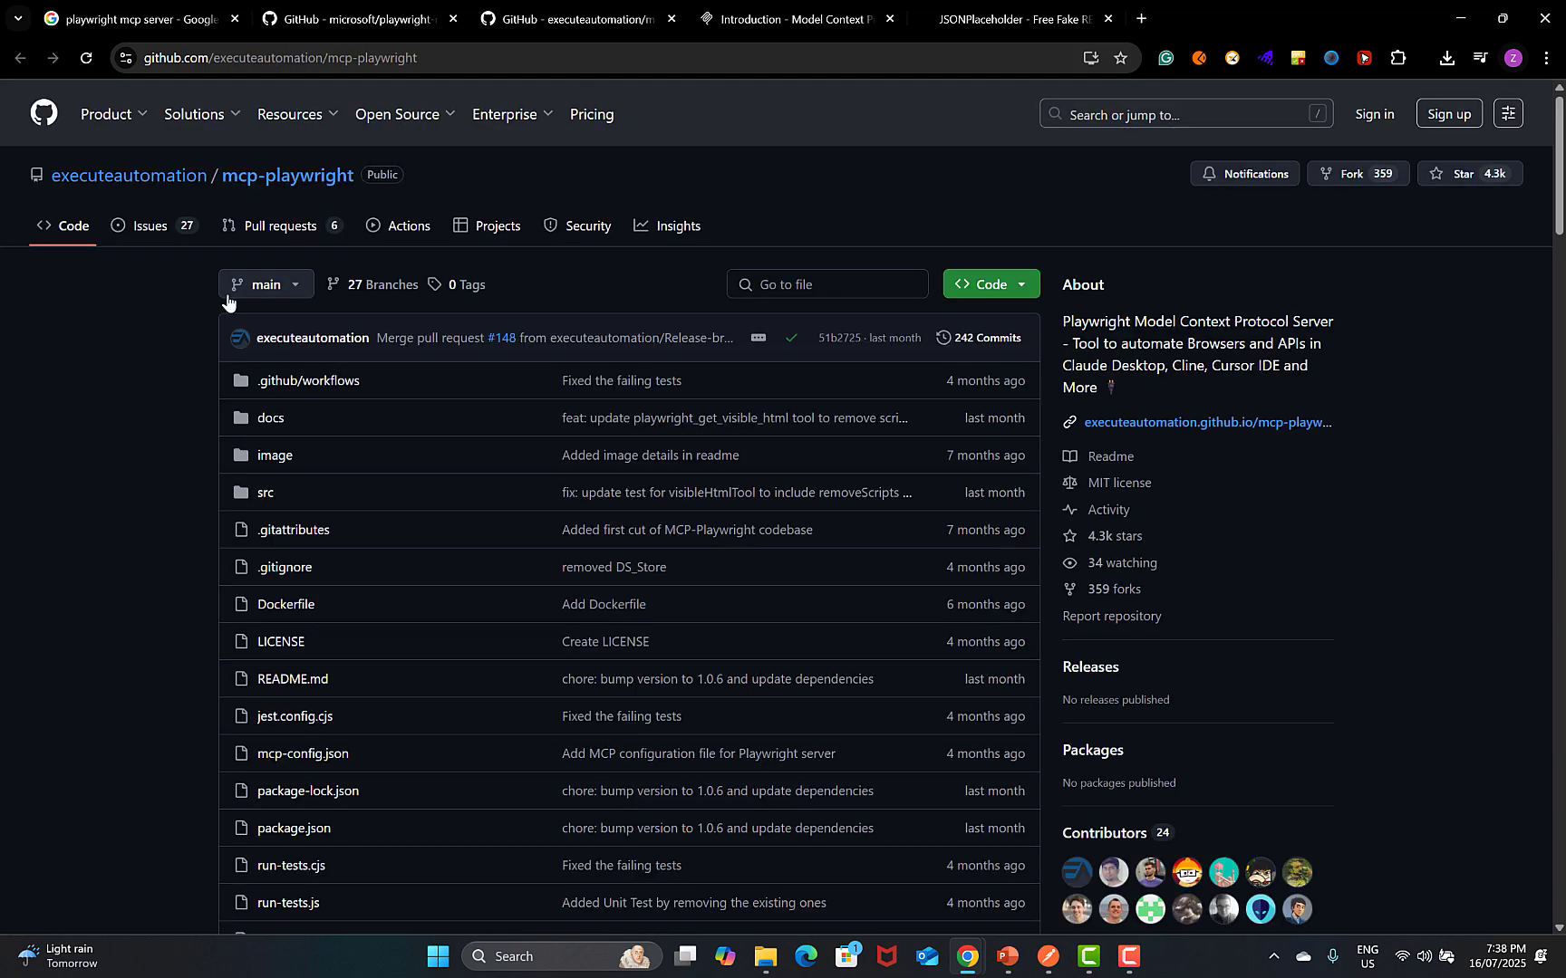
Scroll down through the executeautomation/mcp-playwright README.
mouse_move(163, 181)
scroll(187, 375, down, 7)
scroll(188, 375, down, 10)
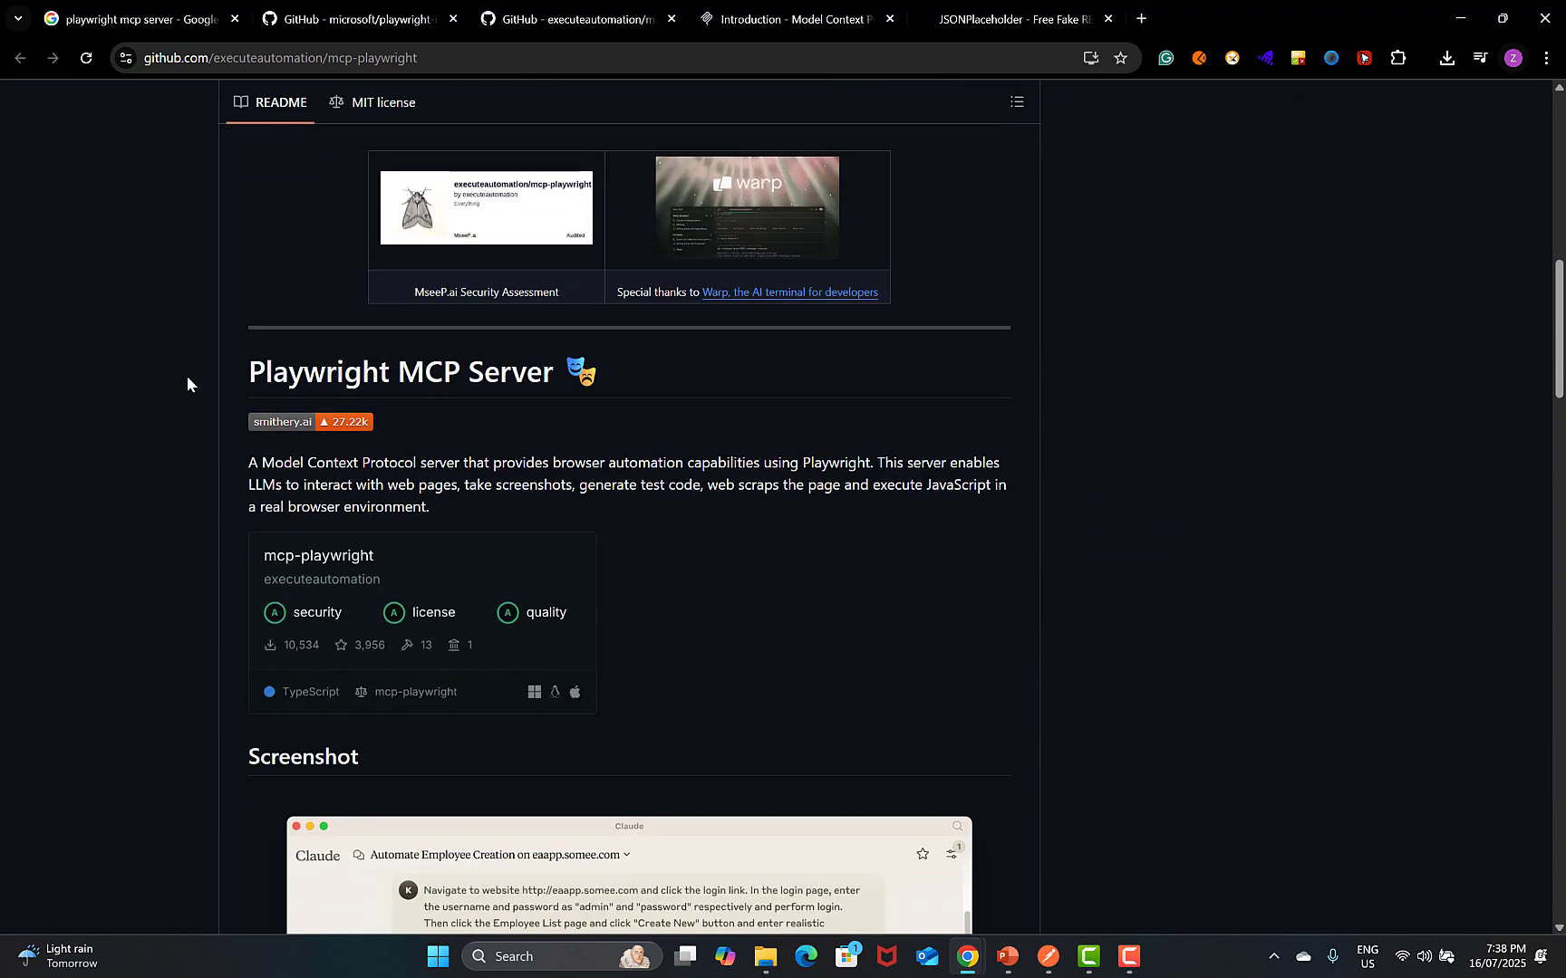
scroll(187, 375, down, 11)
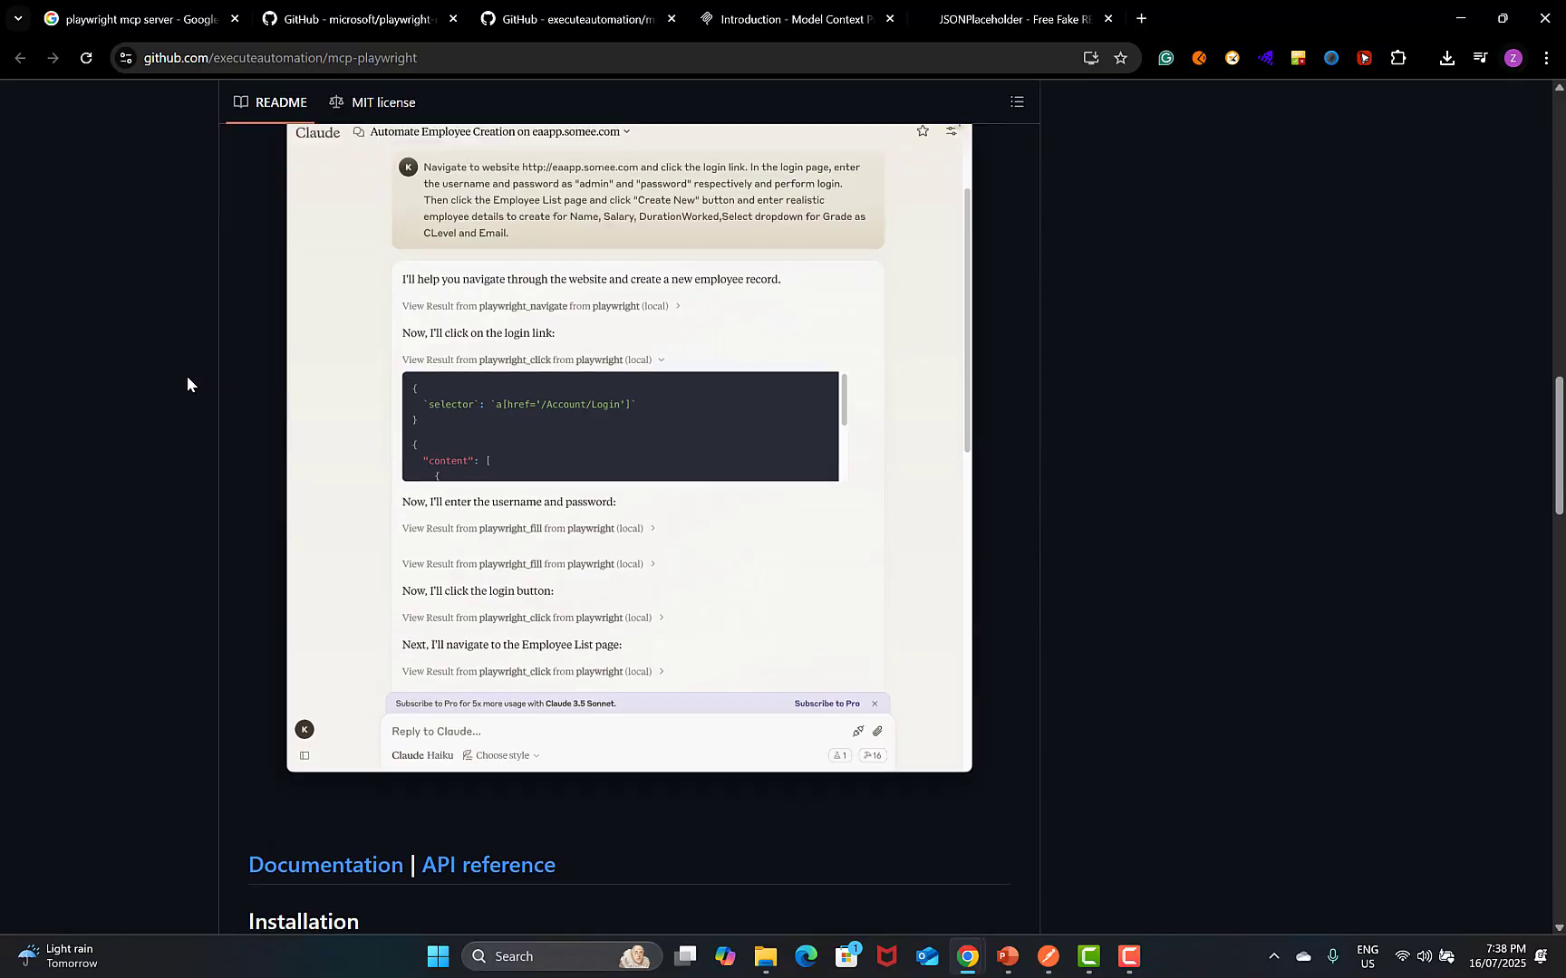
scroll(187, 375, down, 12)
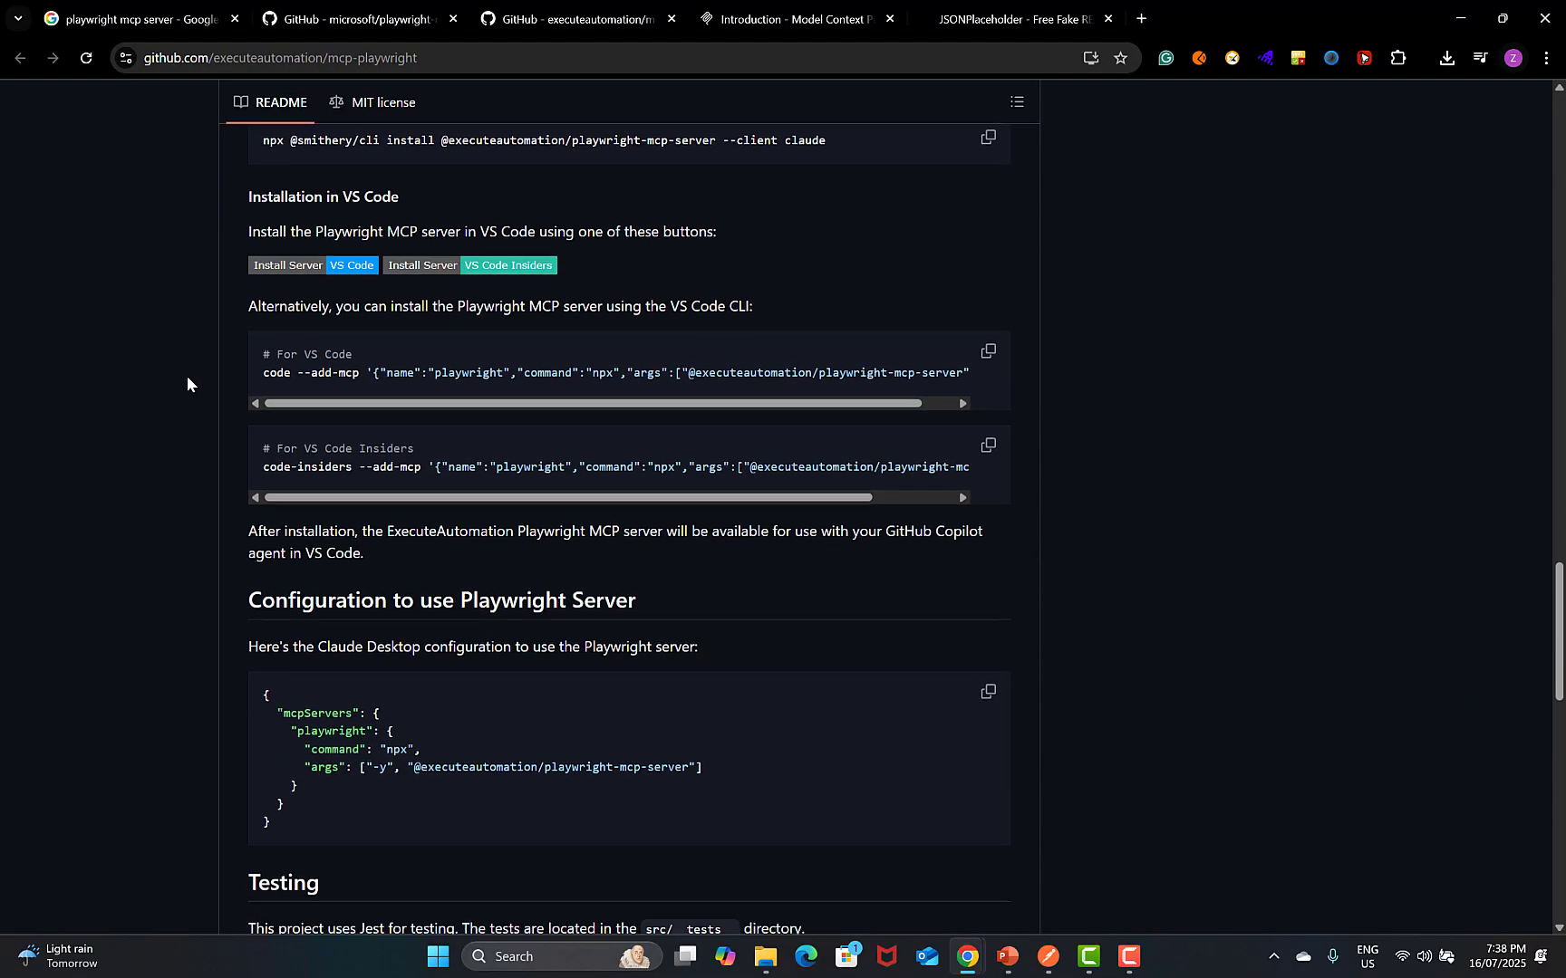
scroll(188, 375, down, 5)
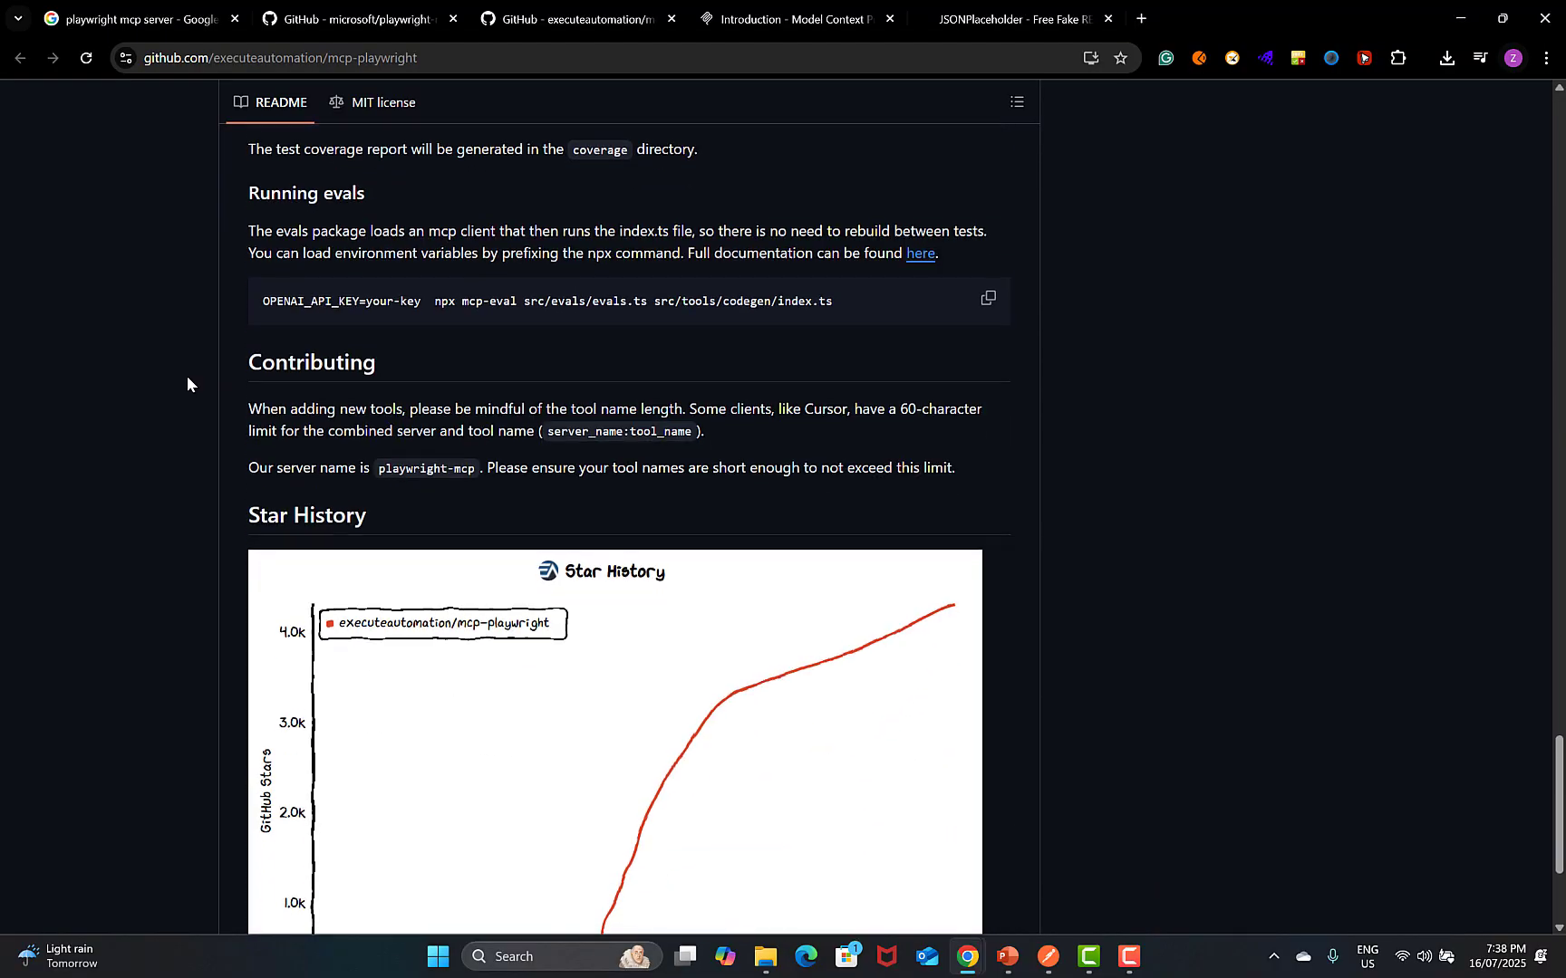
Scroll back to the top and open the executeautomation.github.io docs link in a new tab.
scroll(188, 375, up, 6)
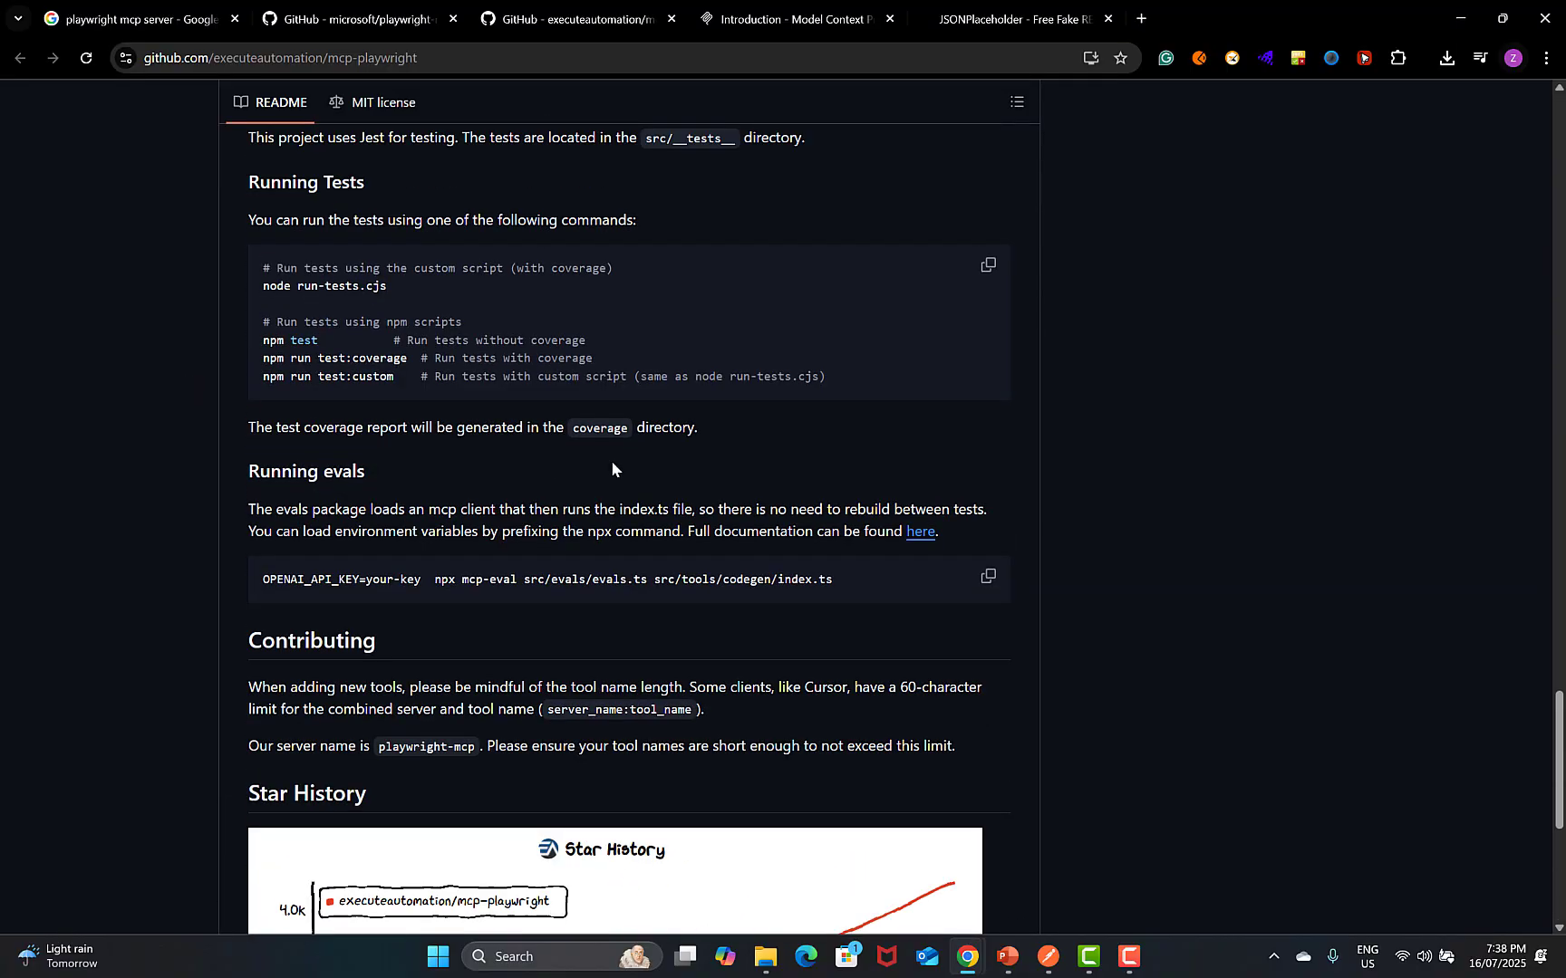
scroll(1046, 530, up, 10)
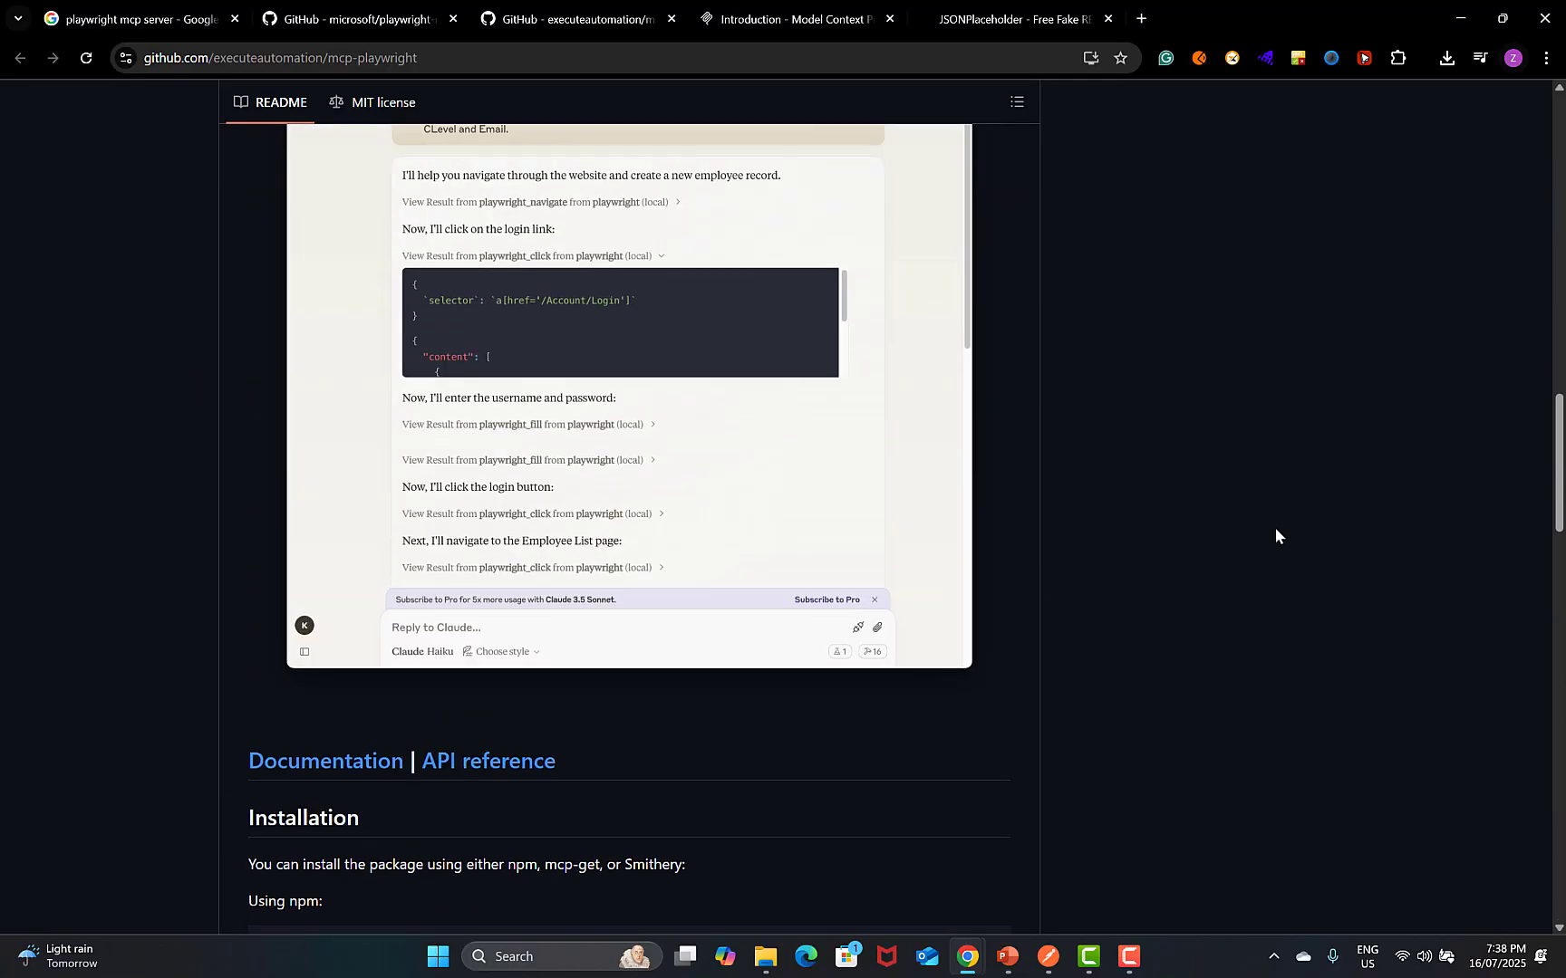
scroll(1275, 536, up, 15)
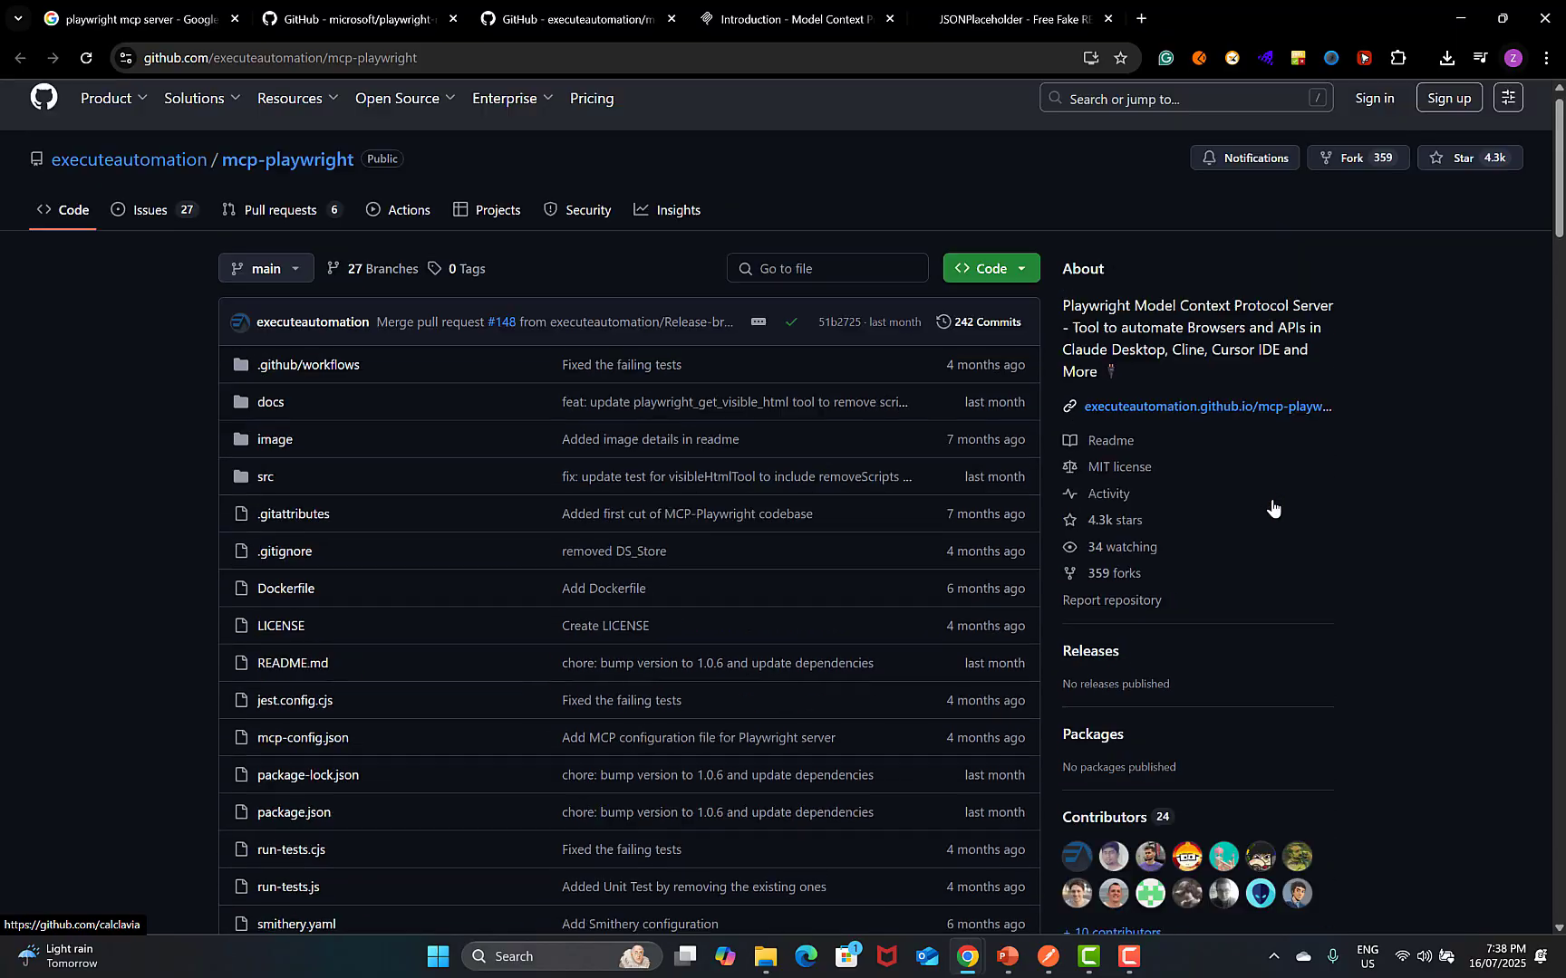
right_click(1221, 425)
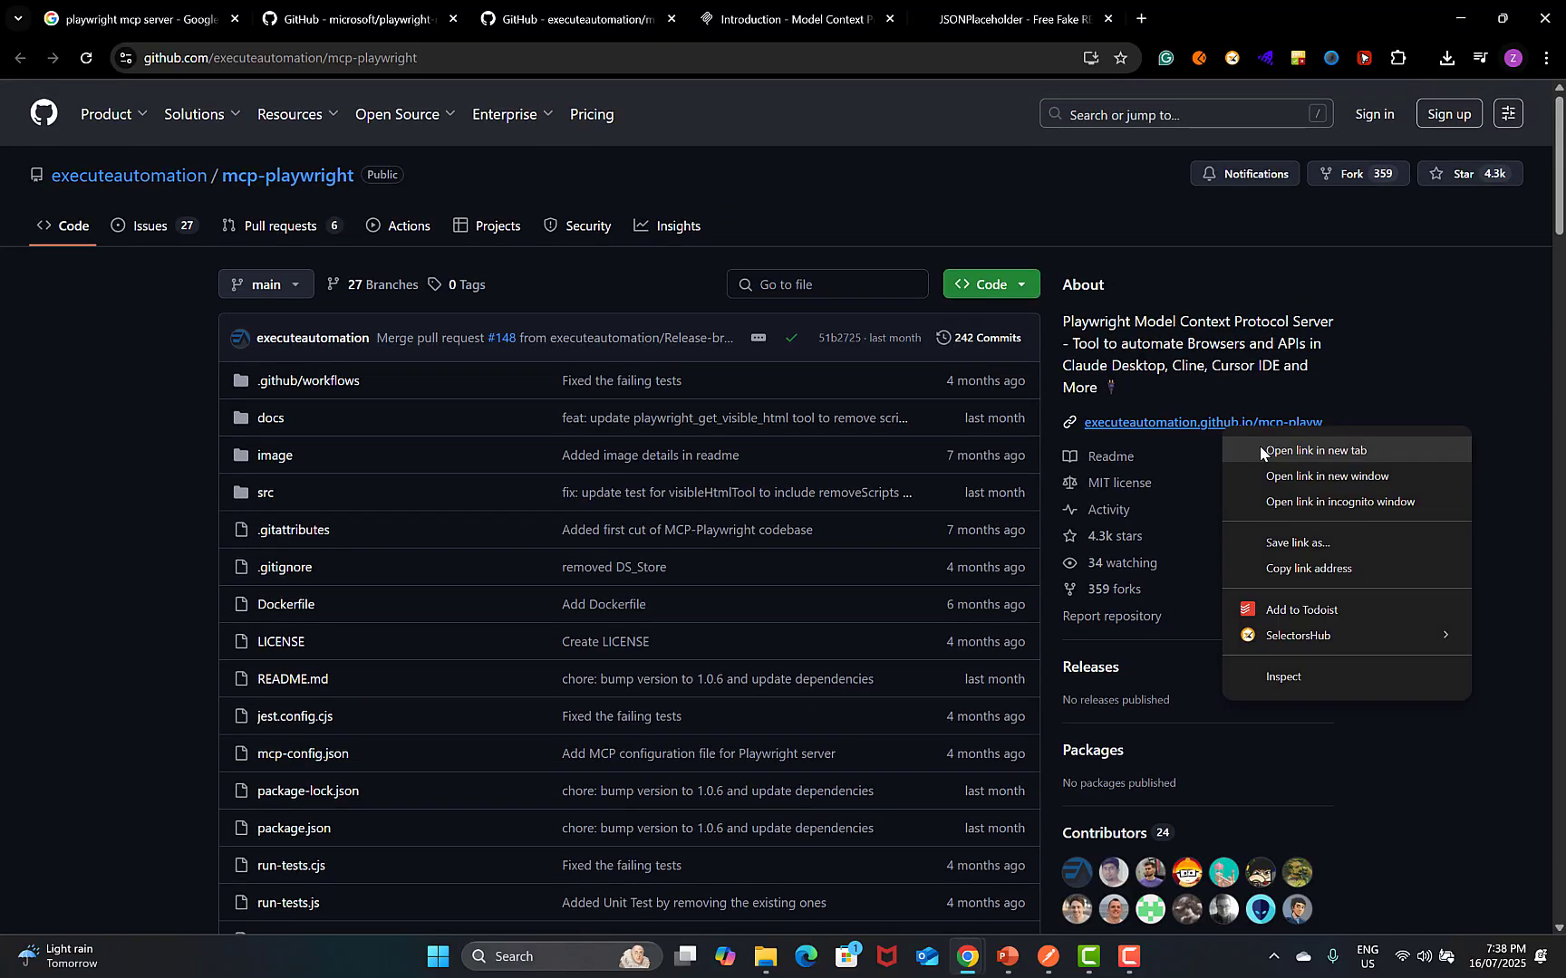
click(1316, 450)
Go to the docs tab and read the 'Playwright MCP Server Tutorial - 5min' intro page.
click(795, 18)
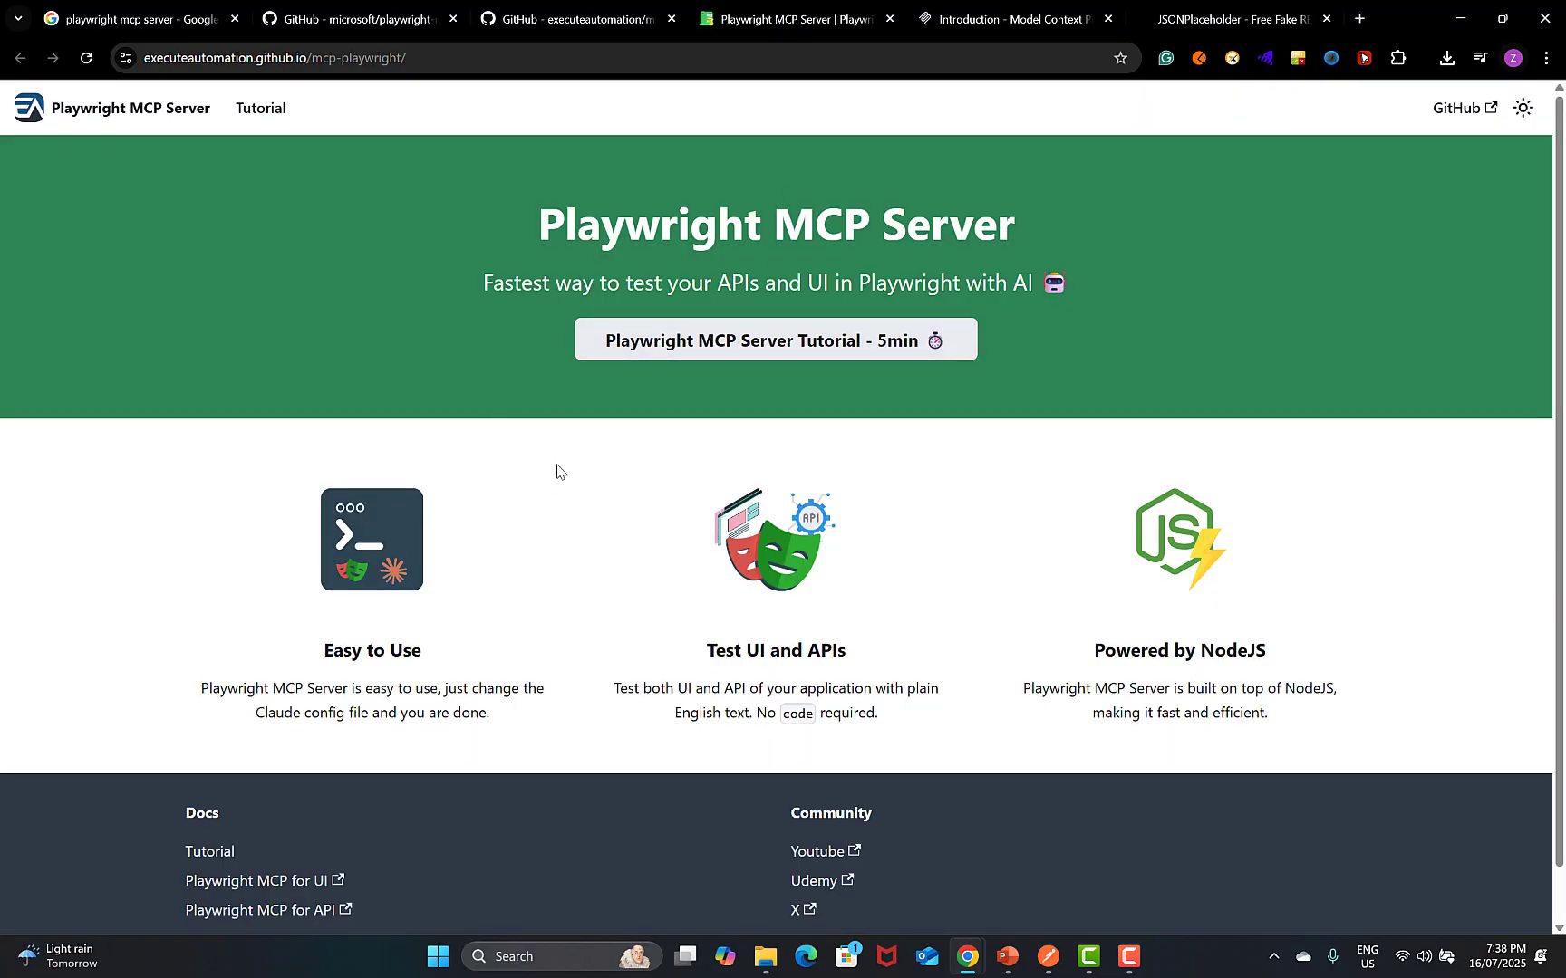
click(735, 351)
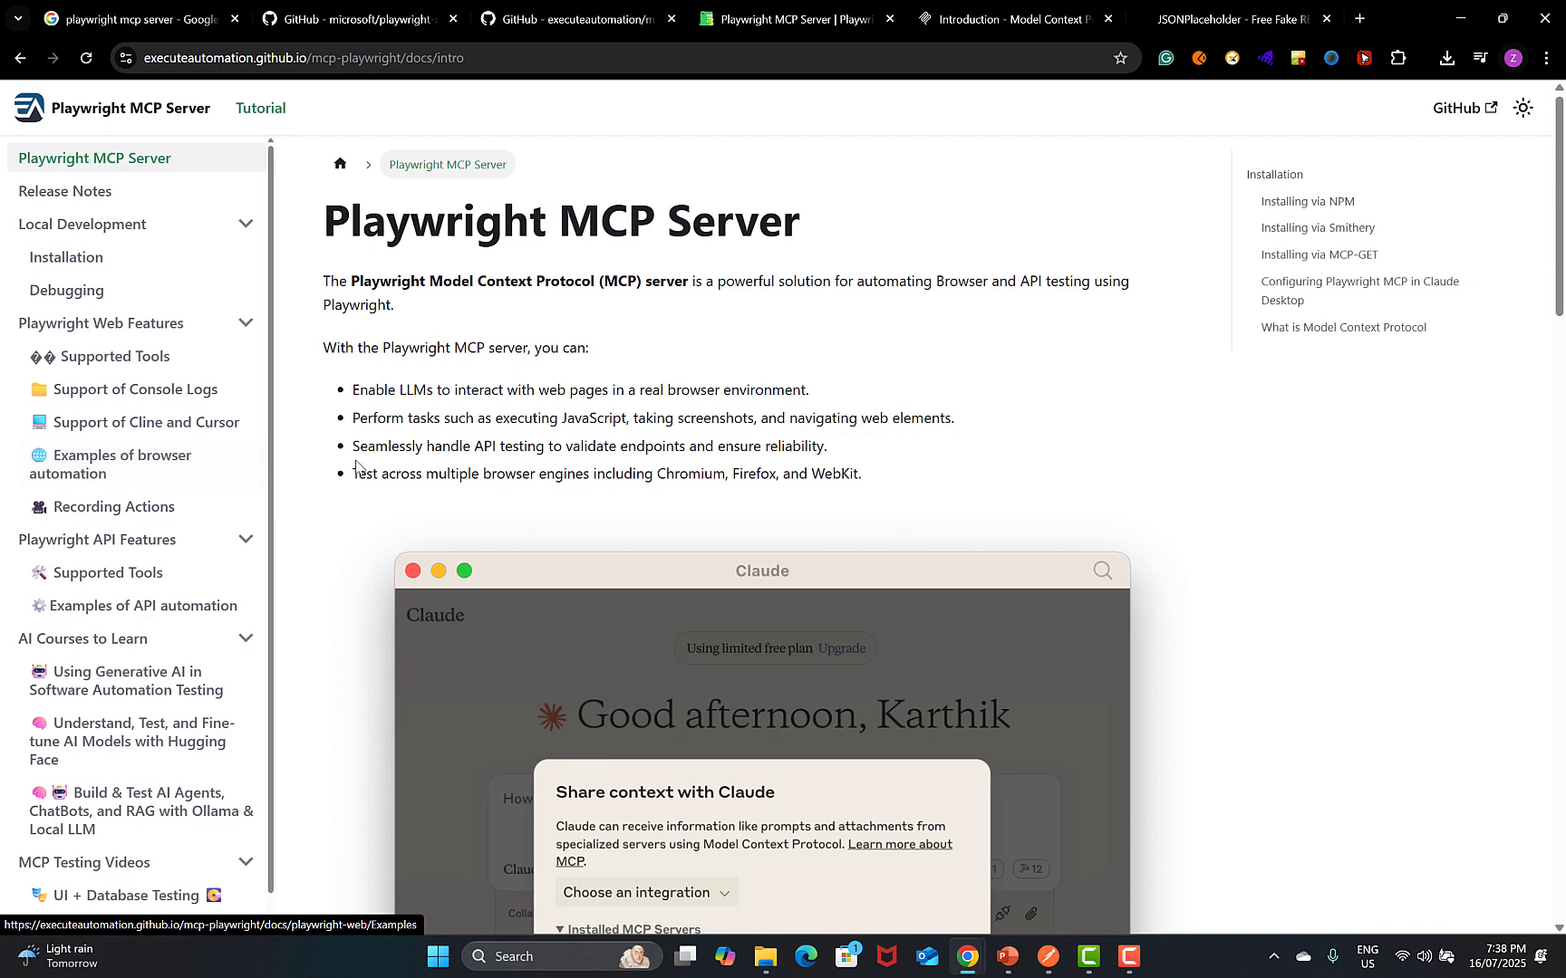
scroll(358, 466, down, 3)
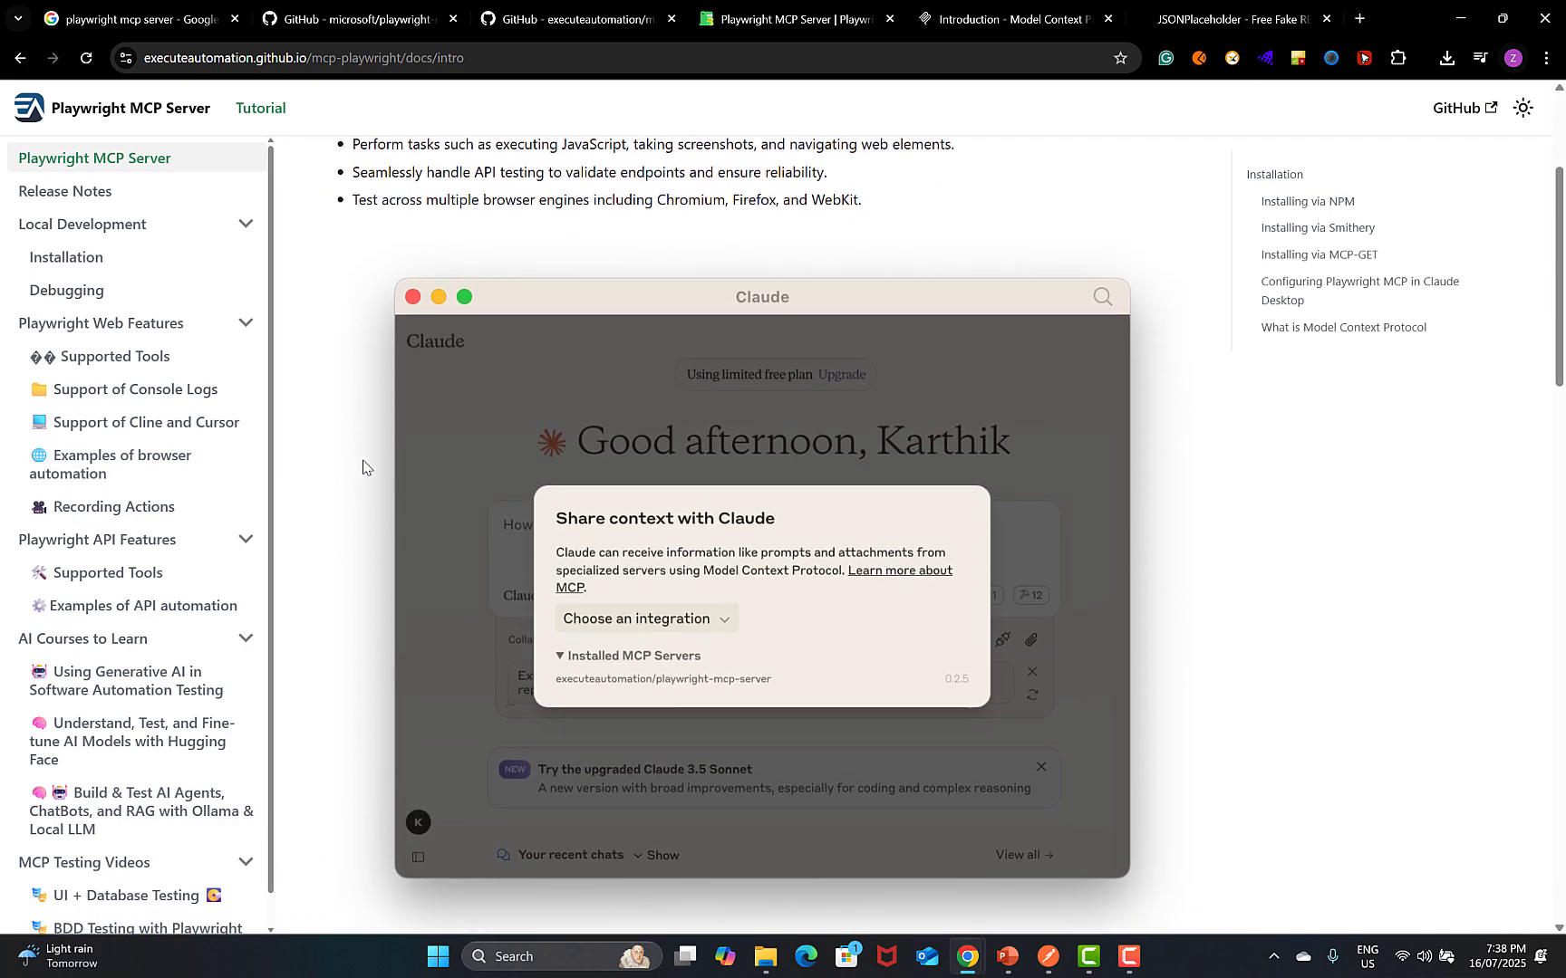
scroll(362, 467, up, 3)
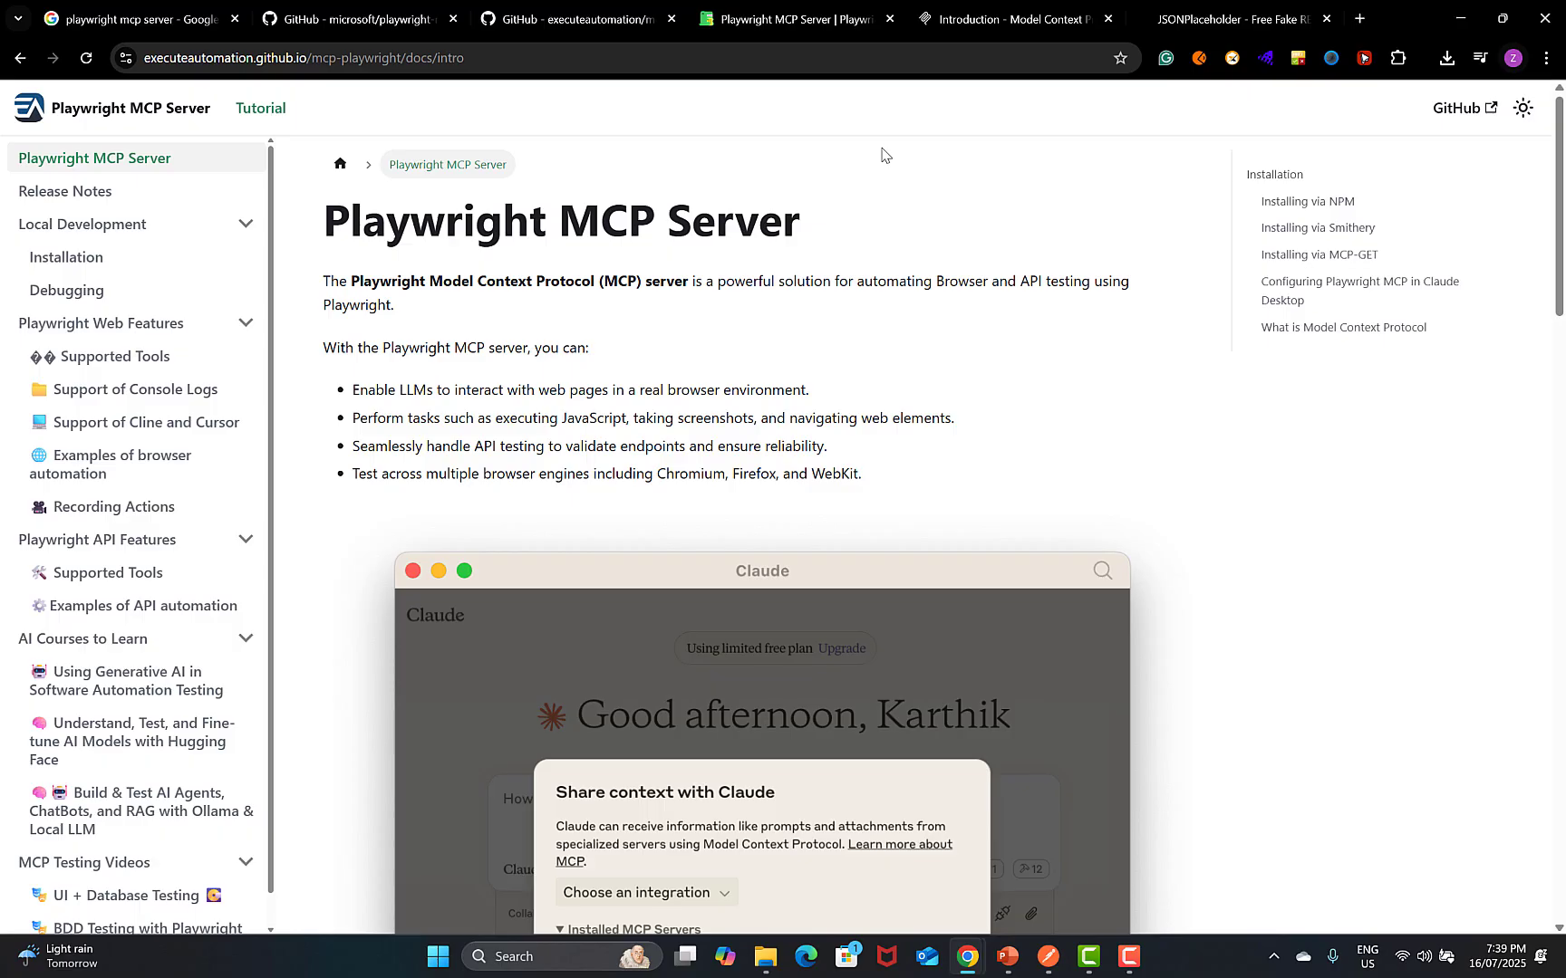
scroll(828, 325, down, 1)
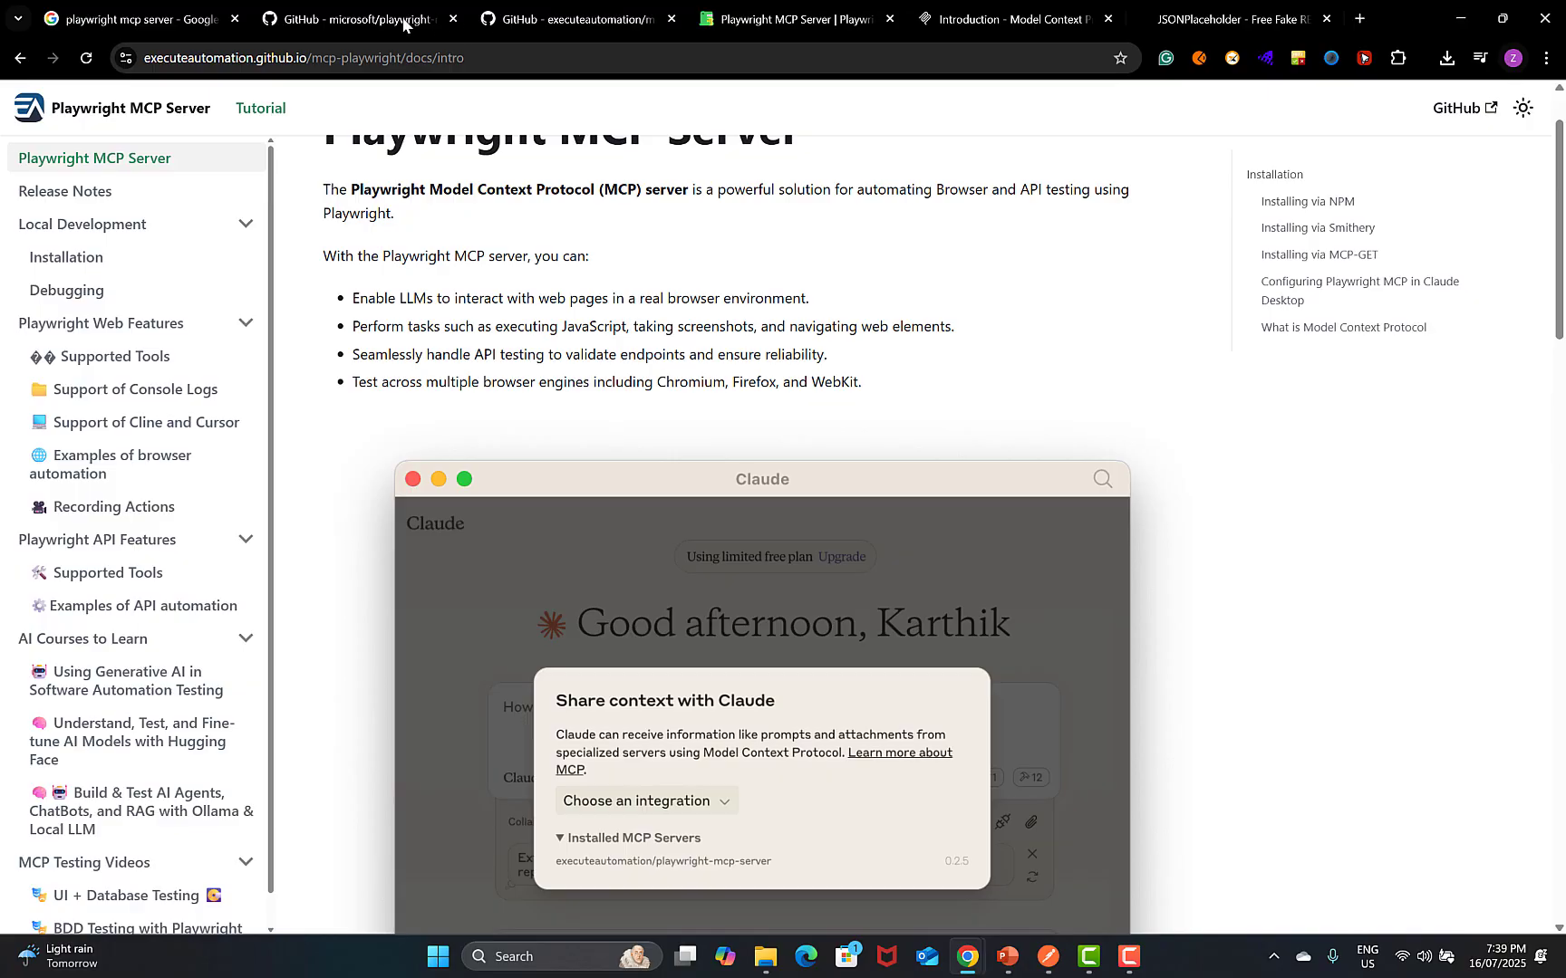
Copy the 'Configuration to use Playwright Server' JSON from the mcp-playwright README.
click(507, 19)
scroll(654, 426, down, 10)
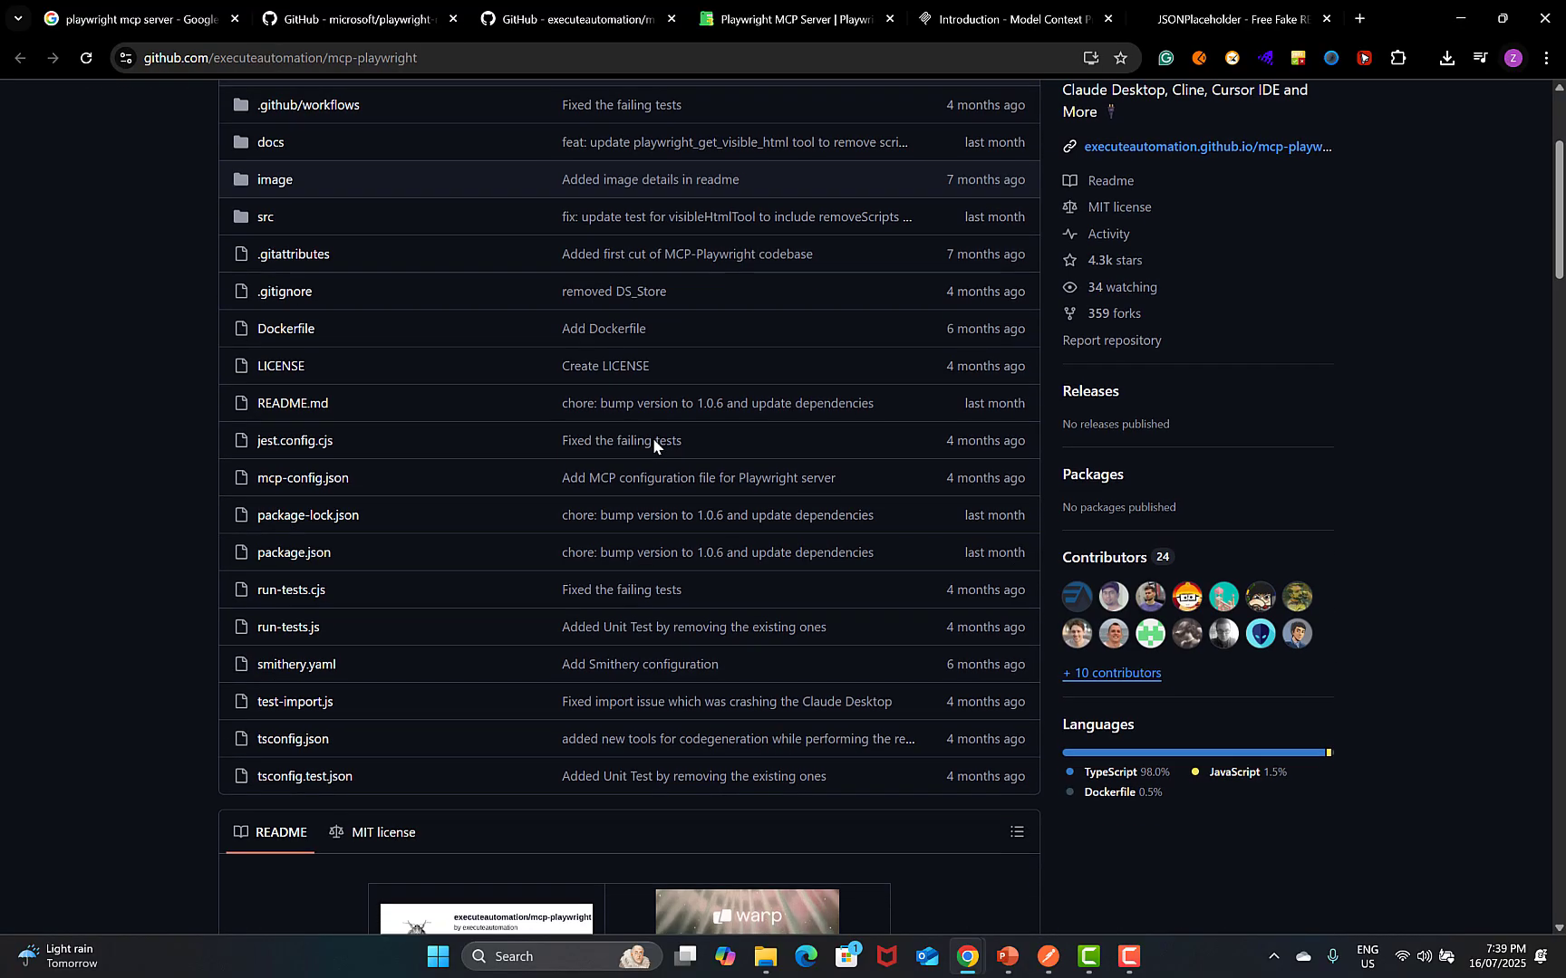
scroll(653, 441, down, 20)
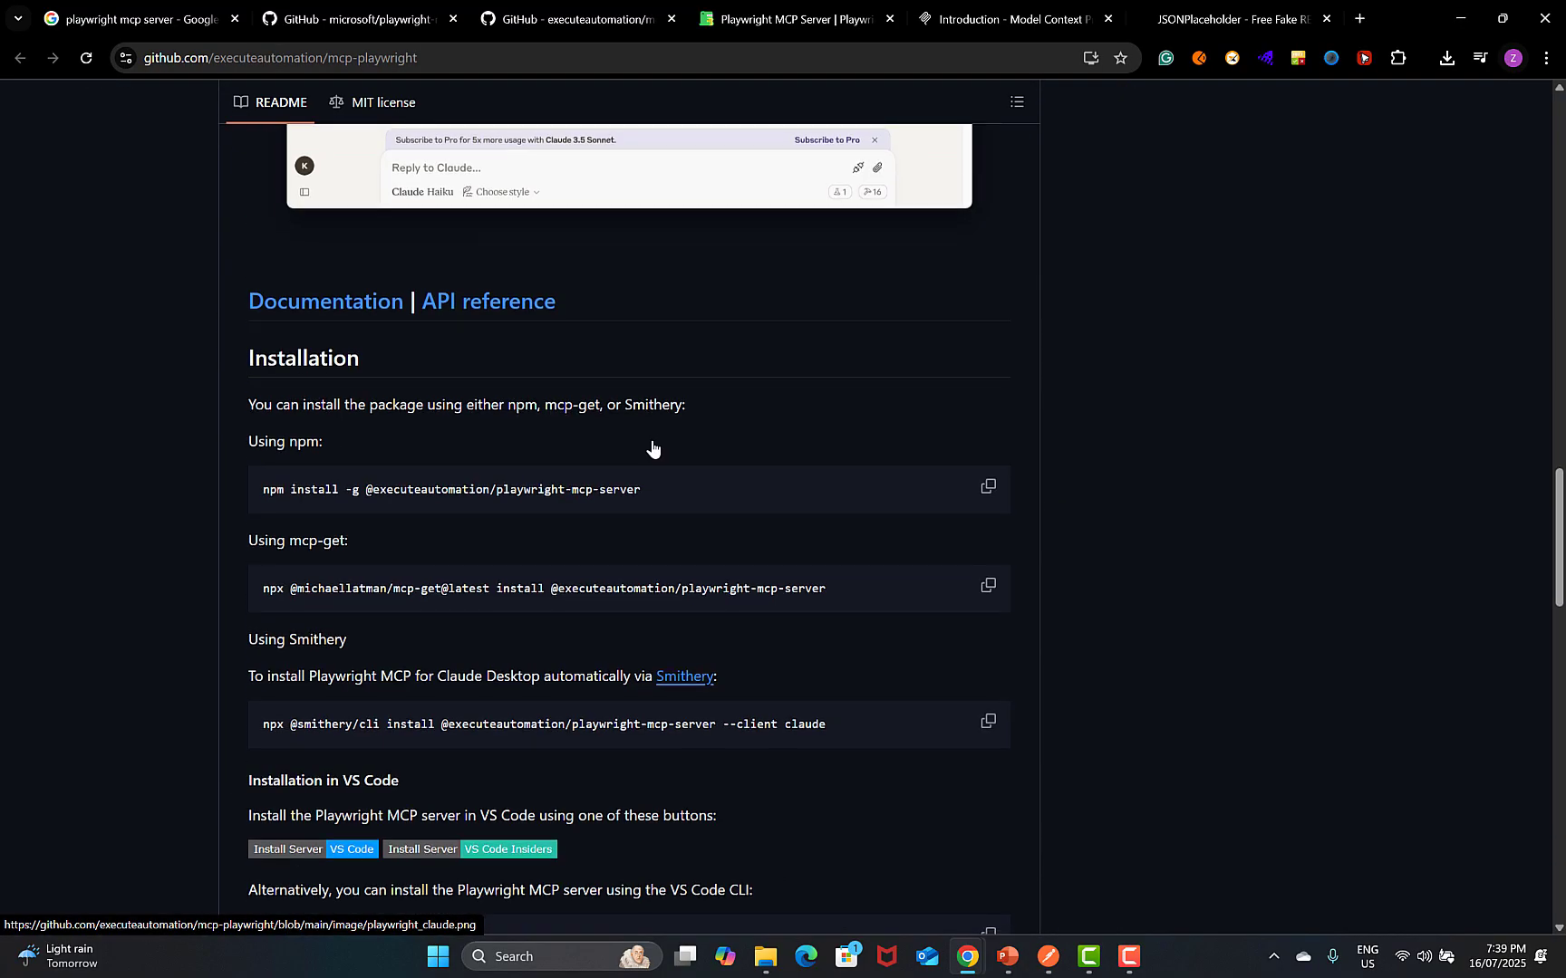
scroll(652, 444, down, 6)
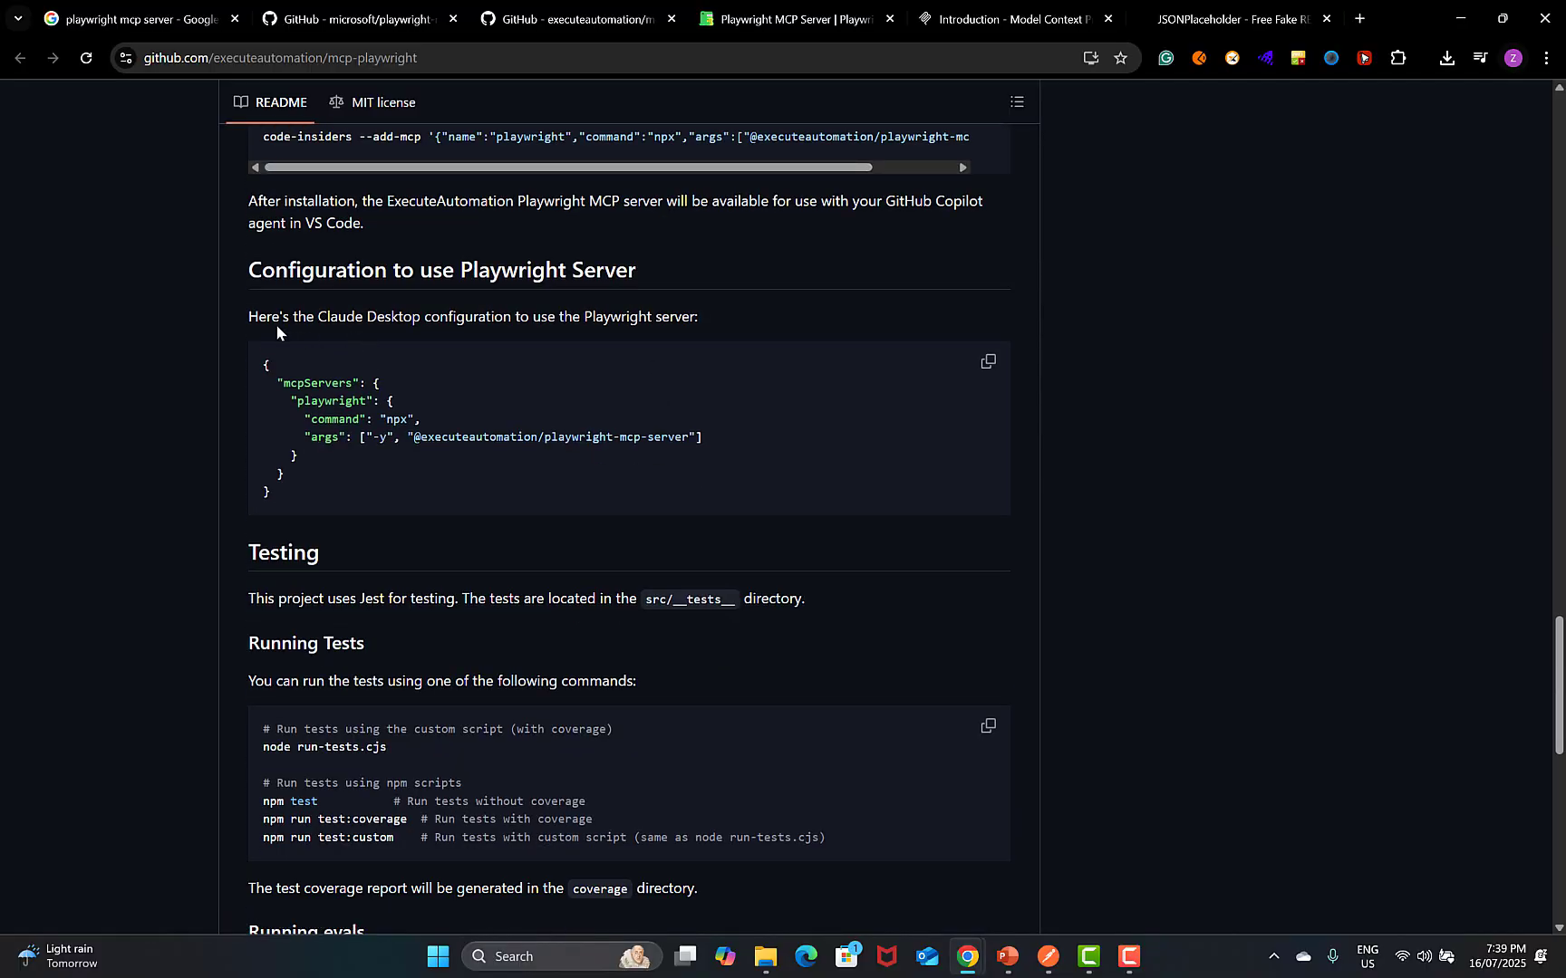
click(986, 364)
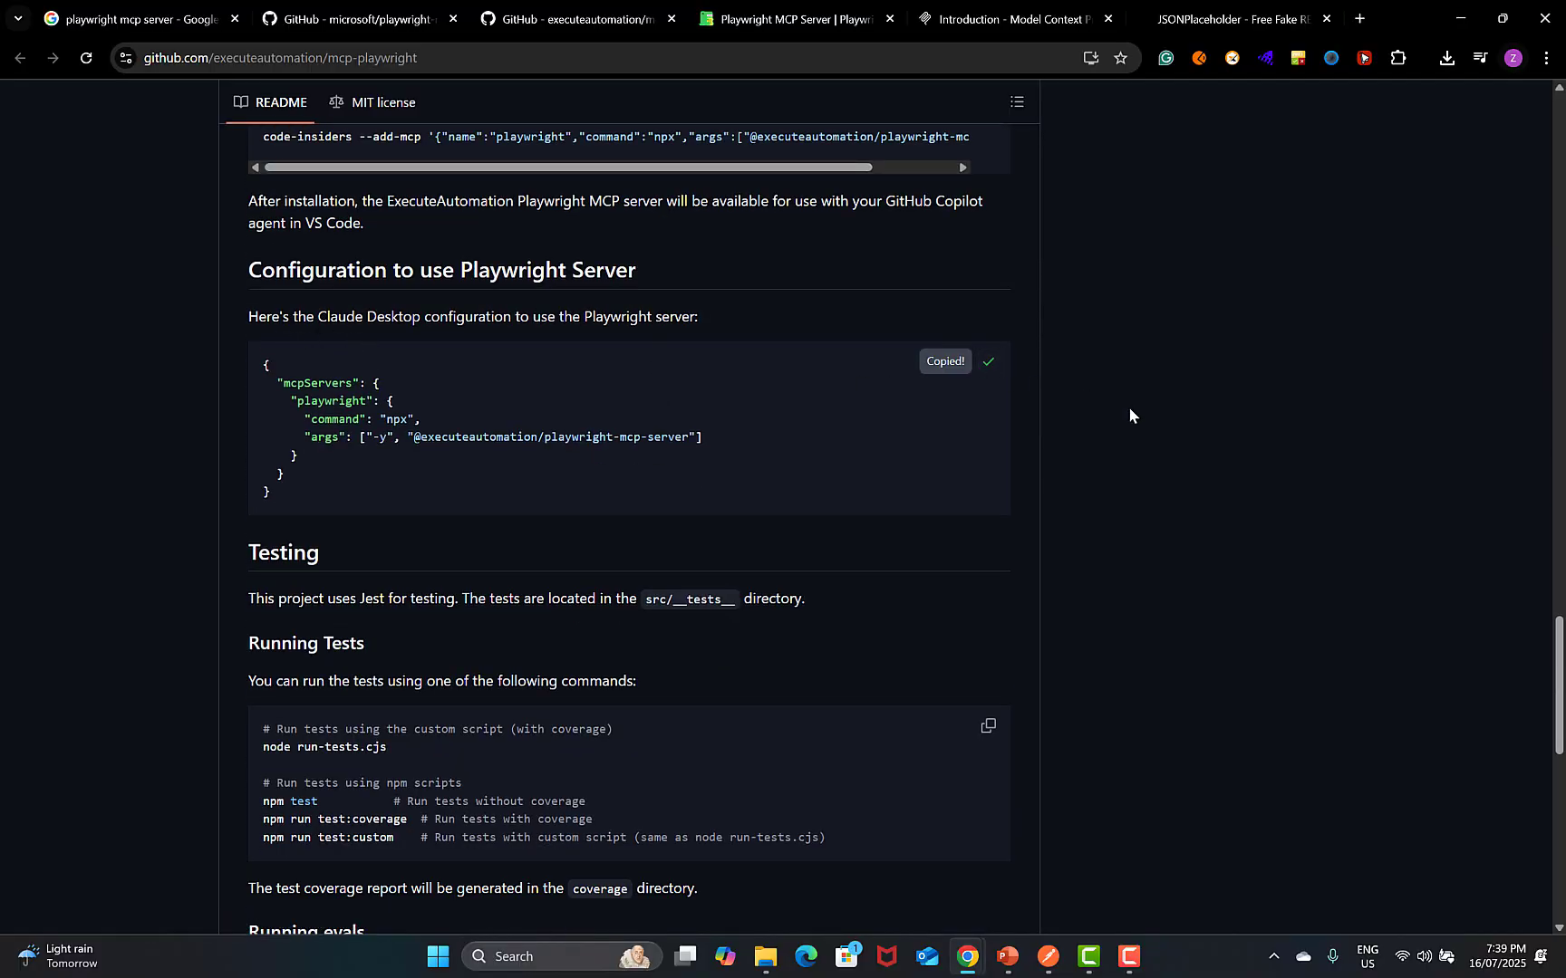
Launch the Claude app through Windows search with 'cl'.
click(548, 962)
text(cl)
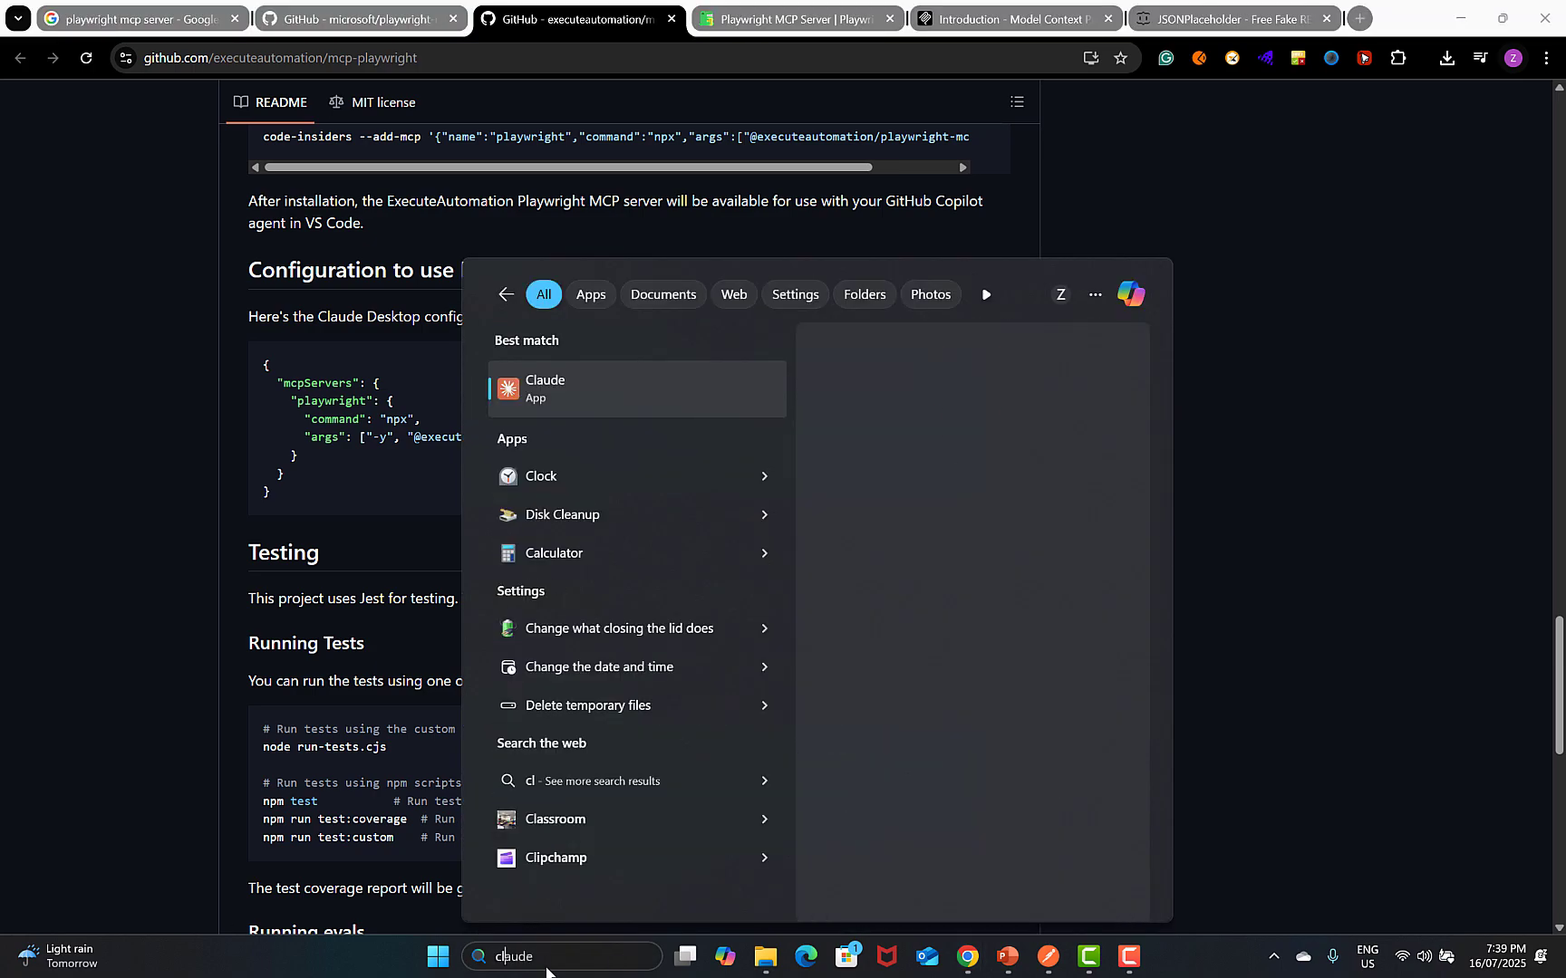
key(Return)
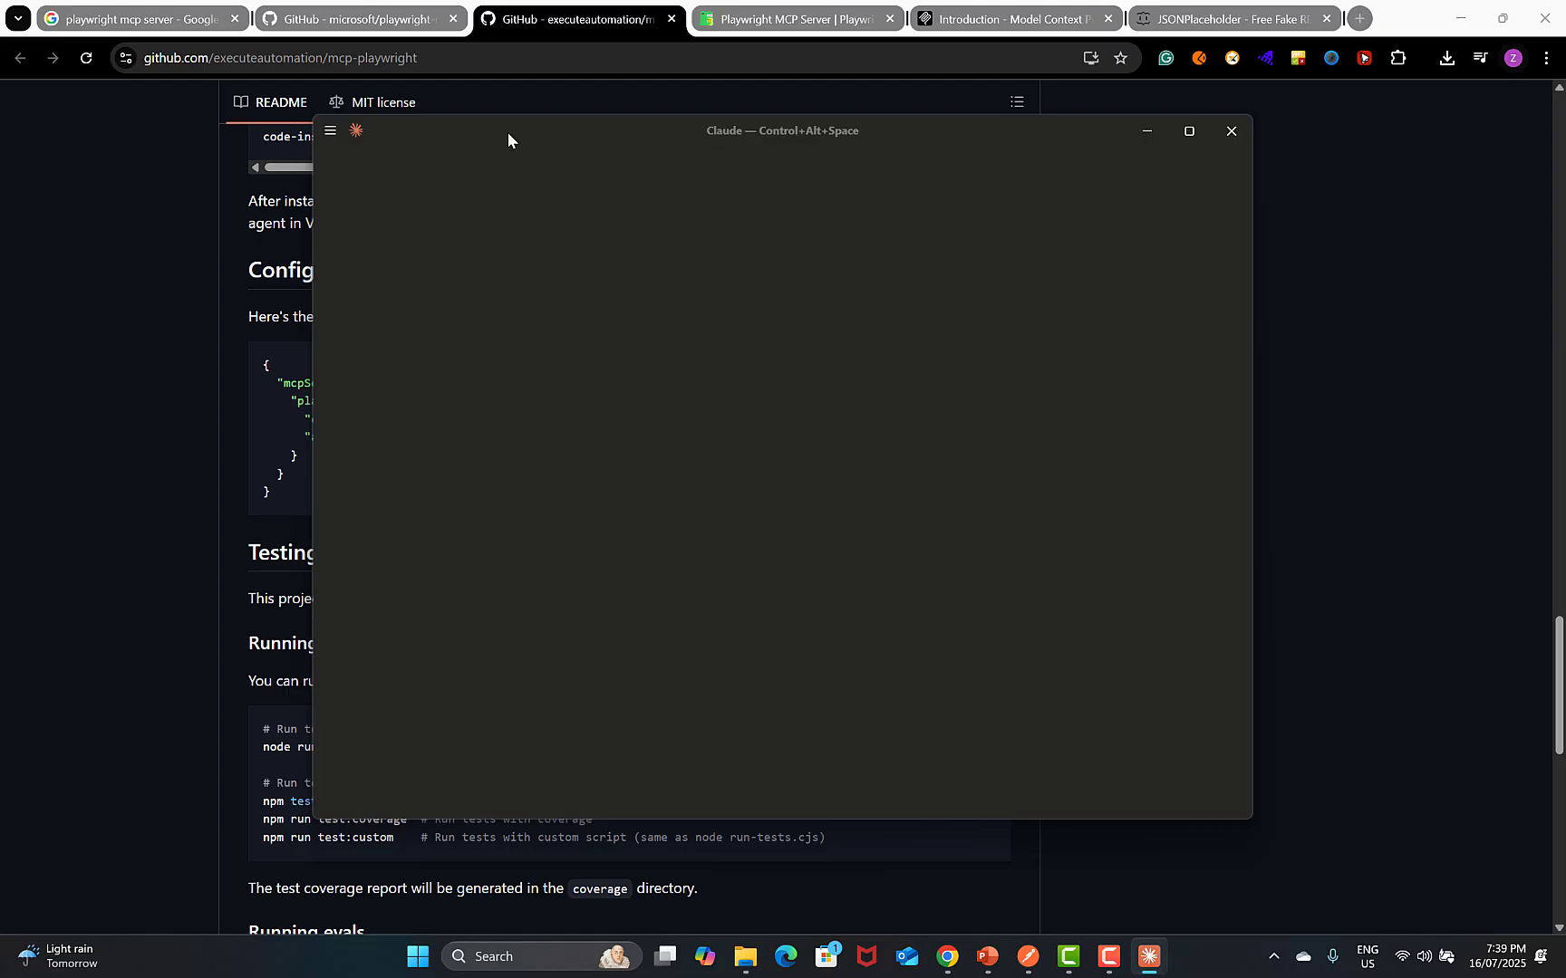
Open Claude's File > Settings > Developer section and select the playwright MCP server.
click(330, 132)
mouse_move(366, 159)
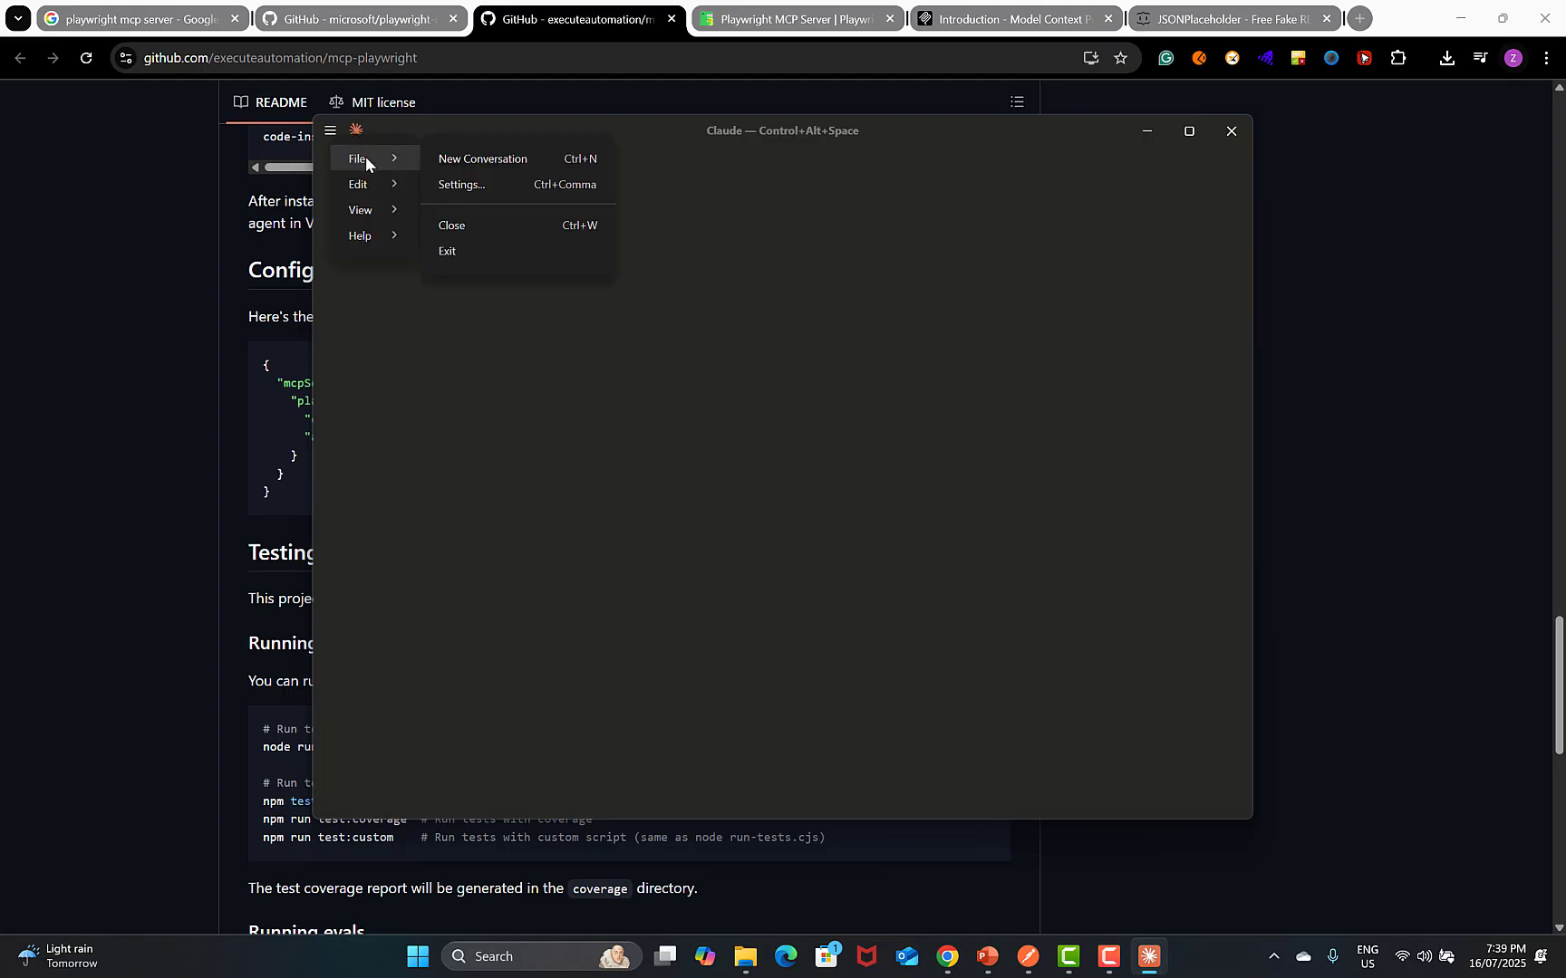
click(466, 186)
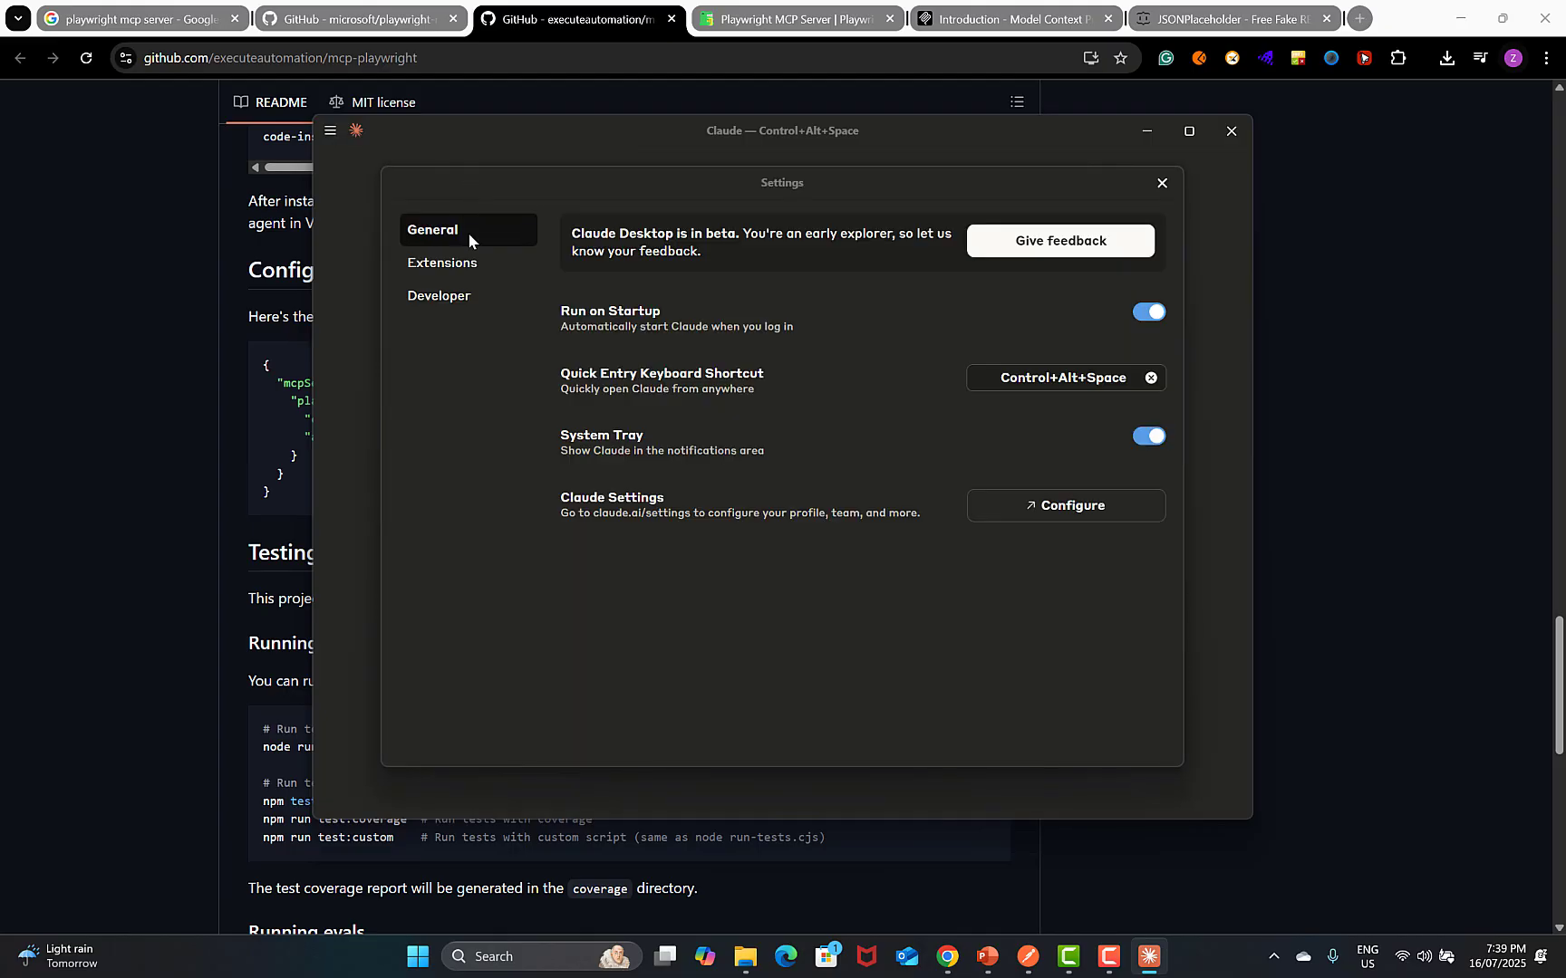
click(453, 297)
click(605, 279)
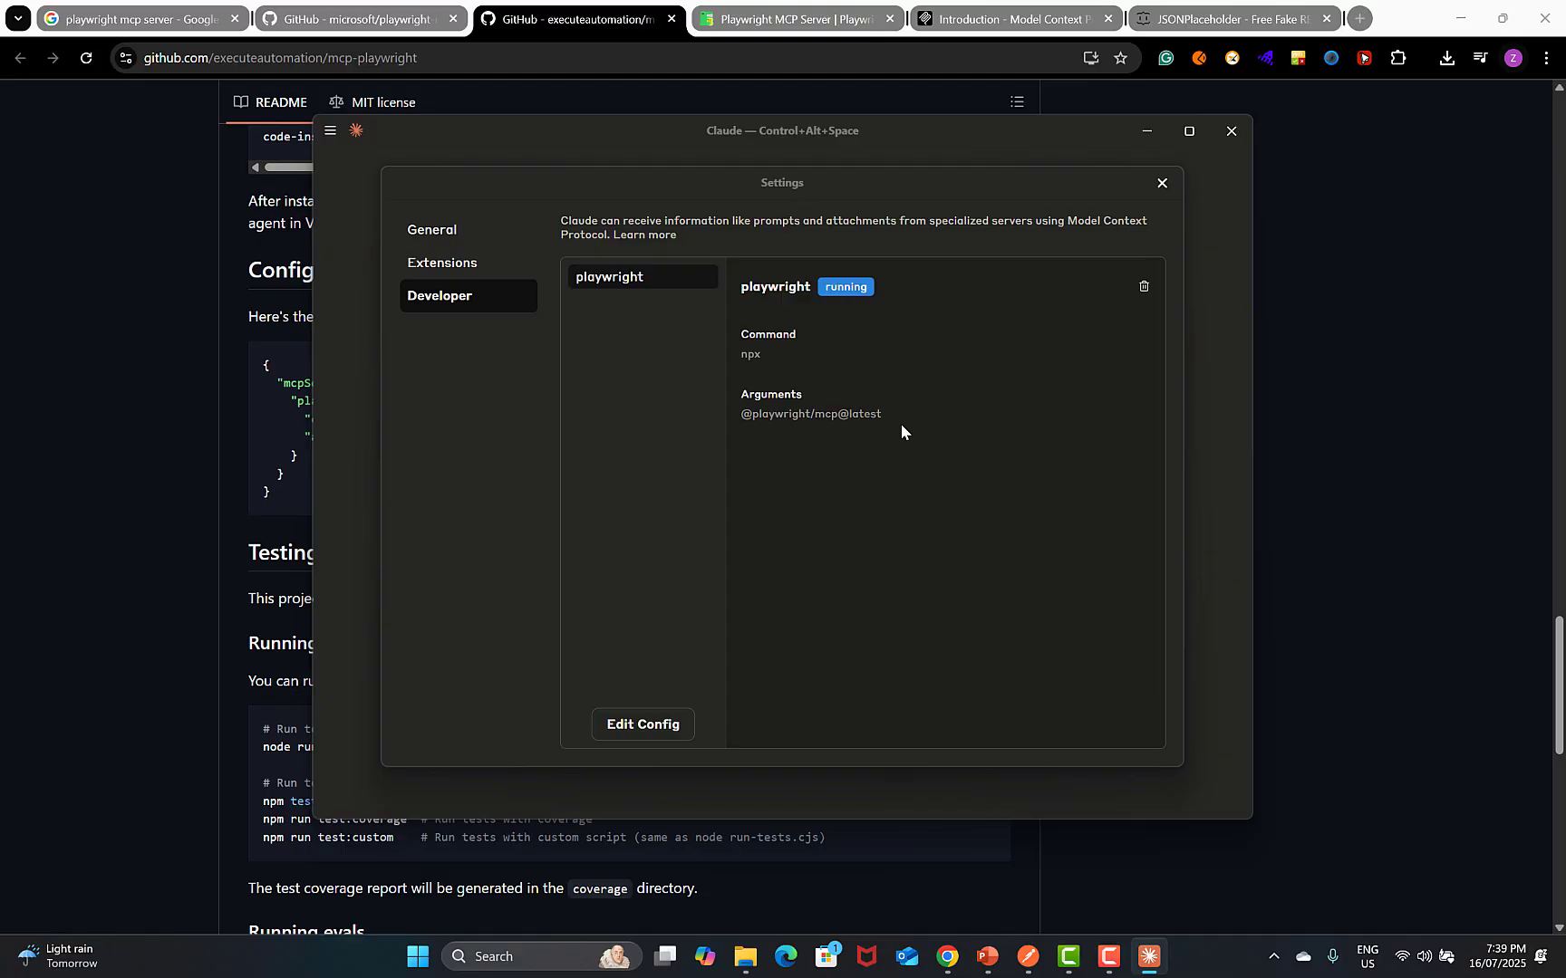
Paste the copied executeautomation config over claude_desktop_config.json in VS Code, save, and close.
click(633, 726)
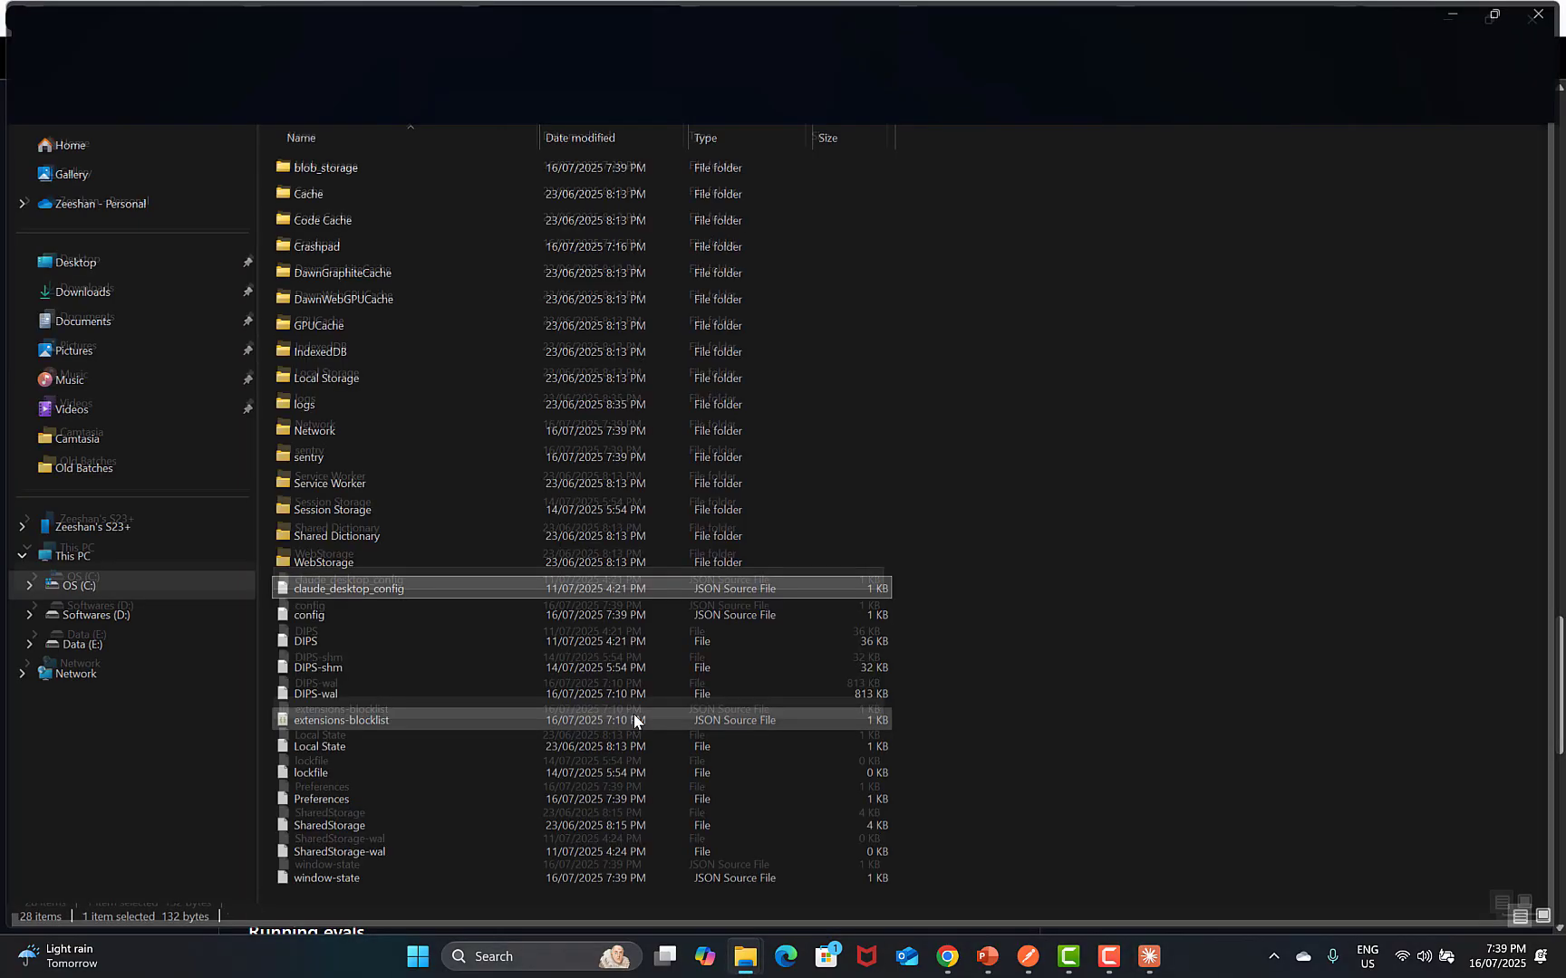
double_click(544, 591)
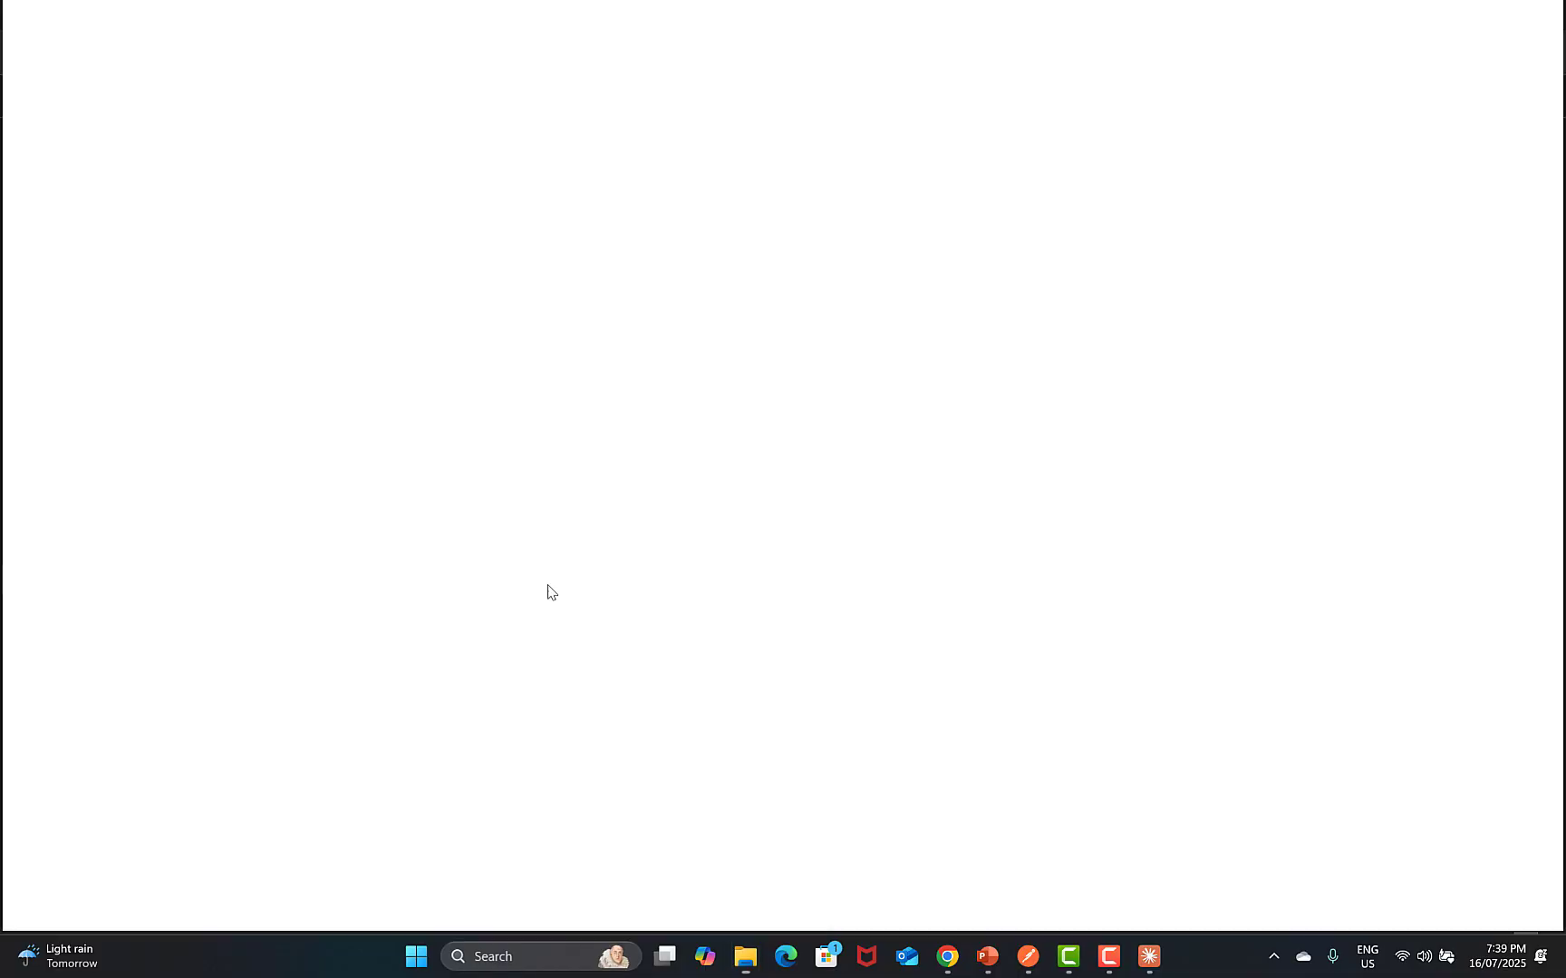
drag(227, 362, 89, 127)
text({   "mcpServers": {     "playwright": {       "command": "npx",       "args": ["-y", "@executeautomation/playwright-mcp-server"]     }   } })
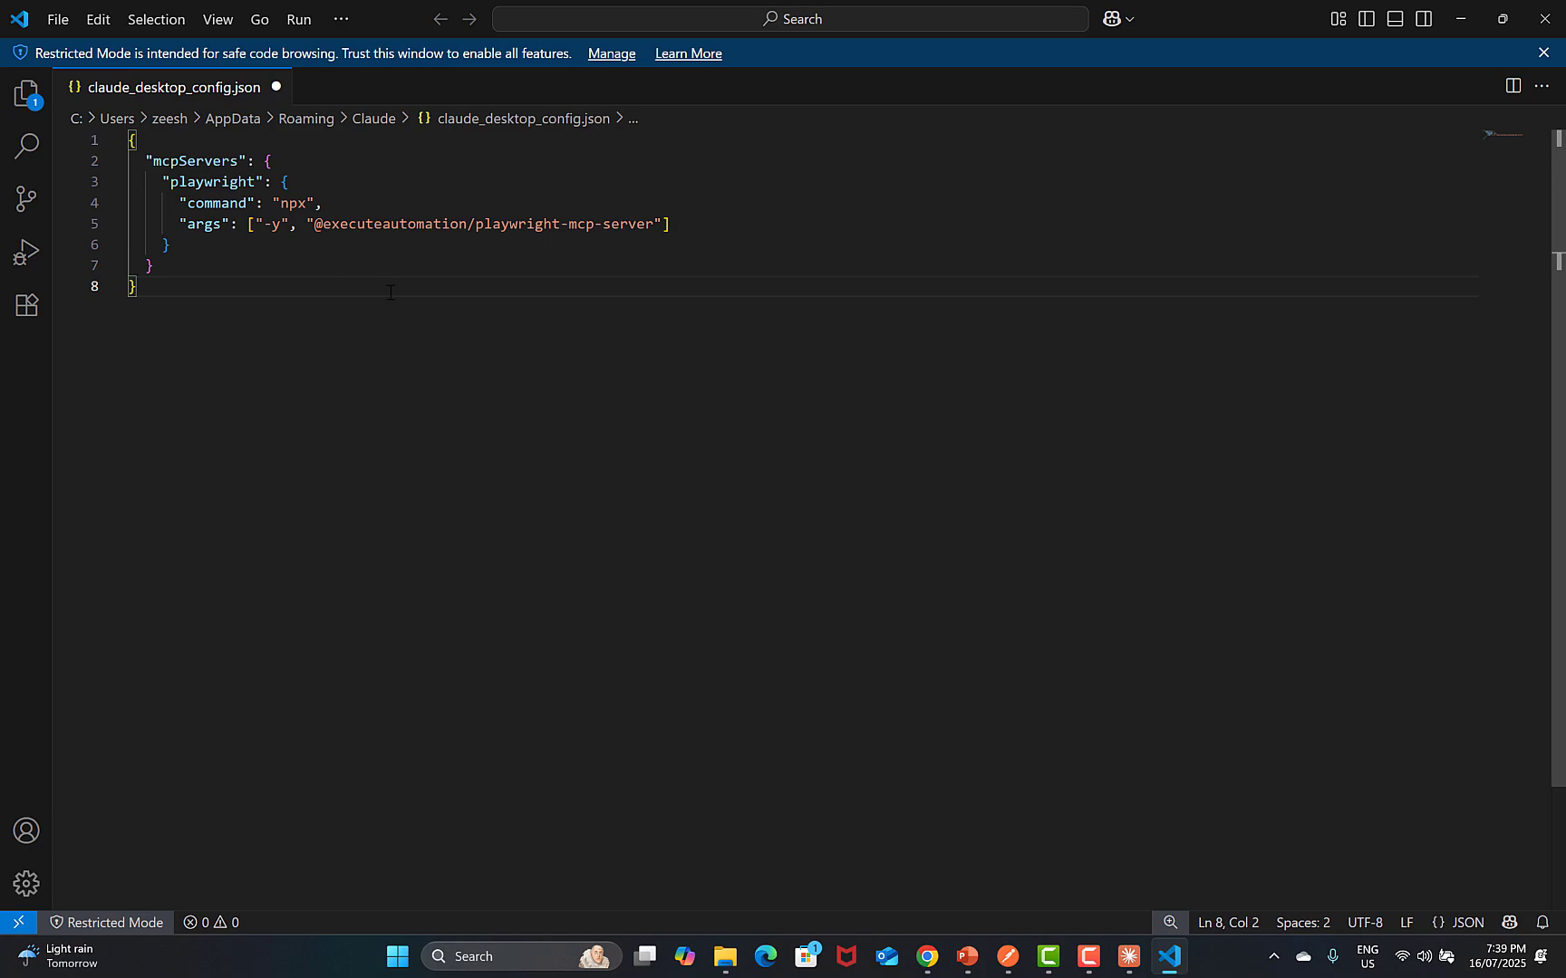
key(ctrl+s)
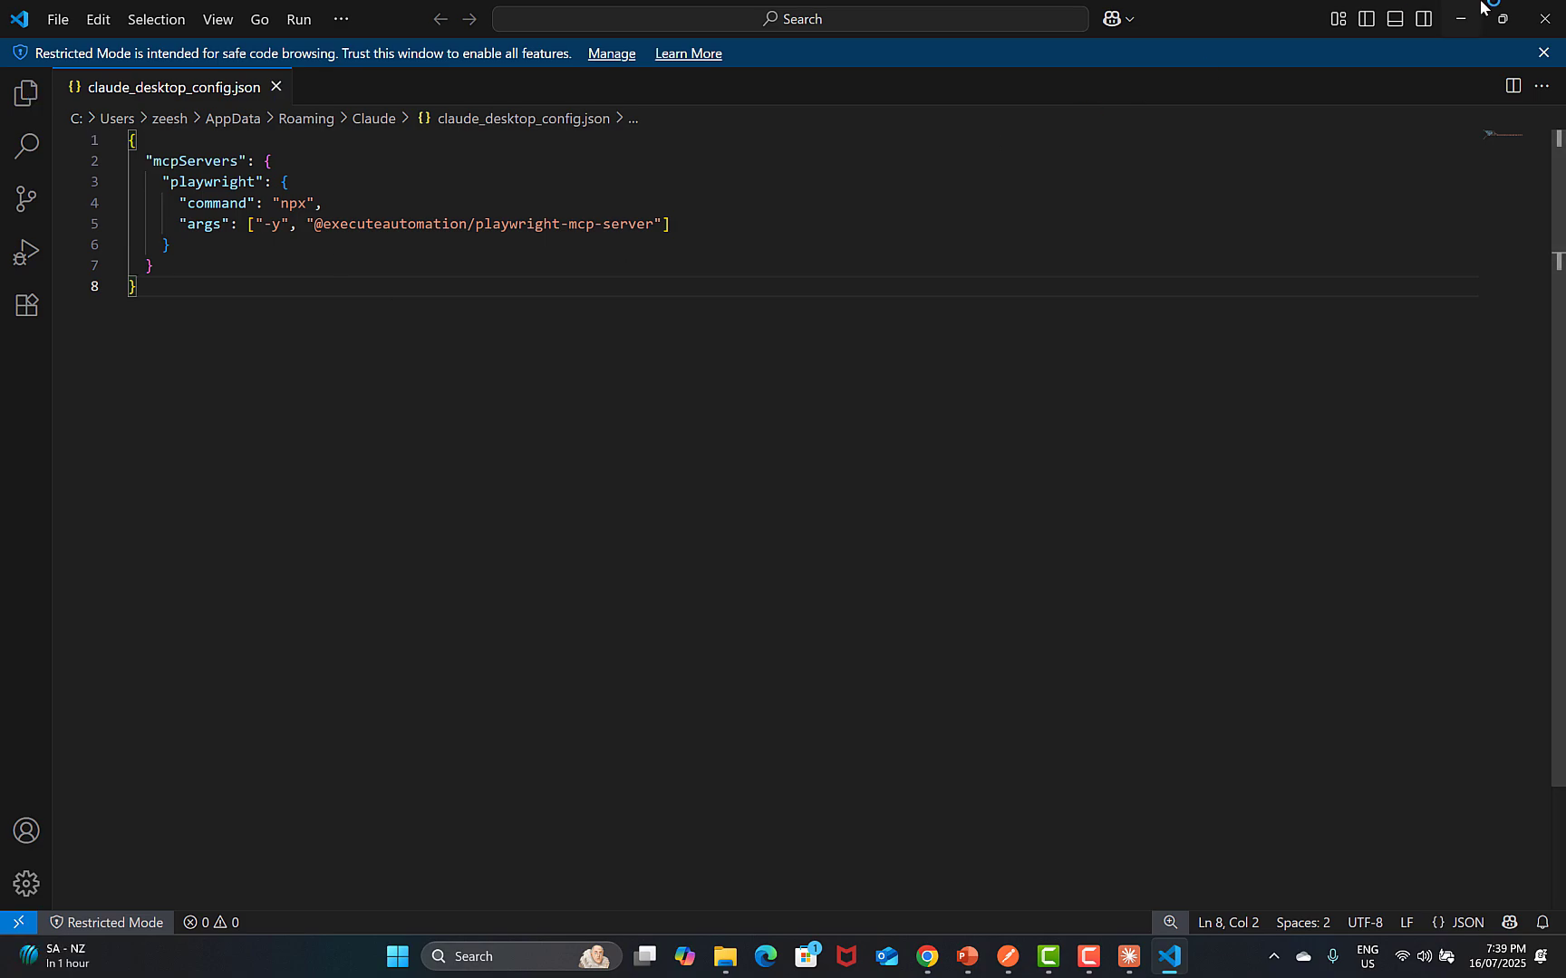
click(1533, 19)
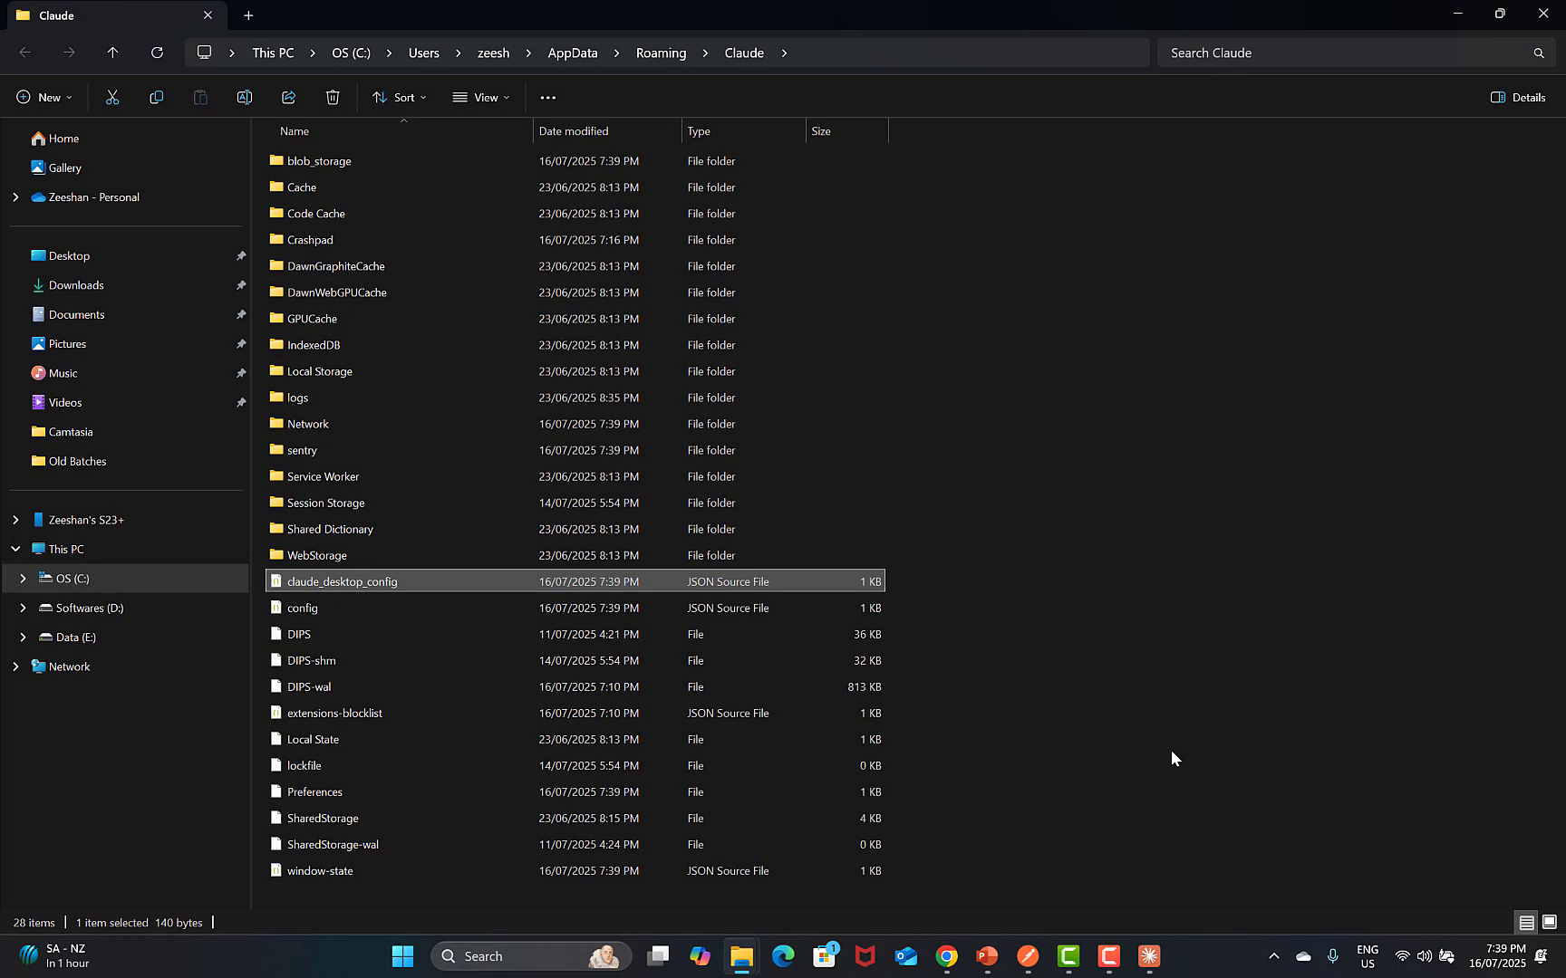
Close Claude's settings and quit the app from its File menu so it reloads the config.
click(1149, 957)
click(1161, 185)
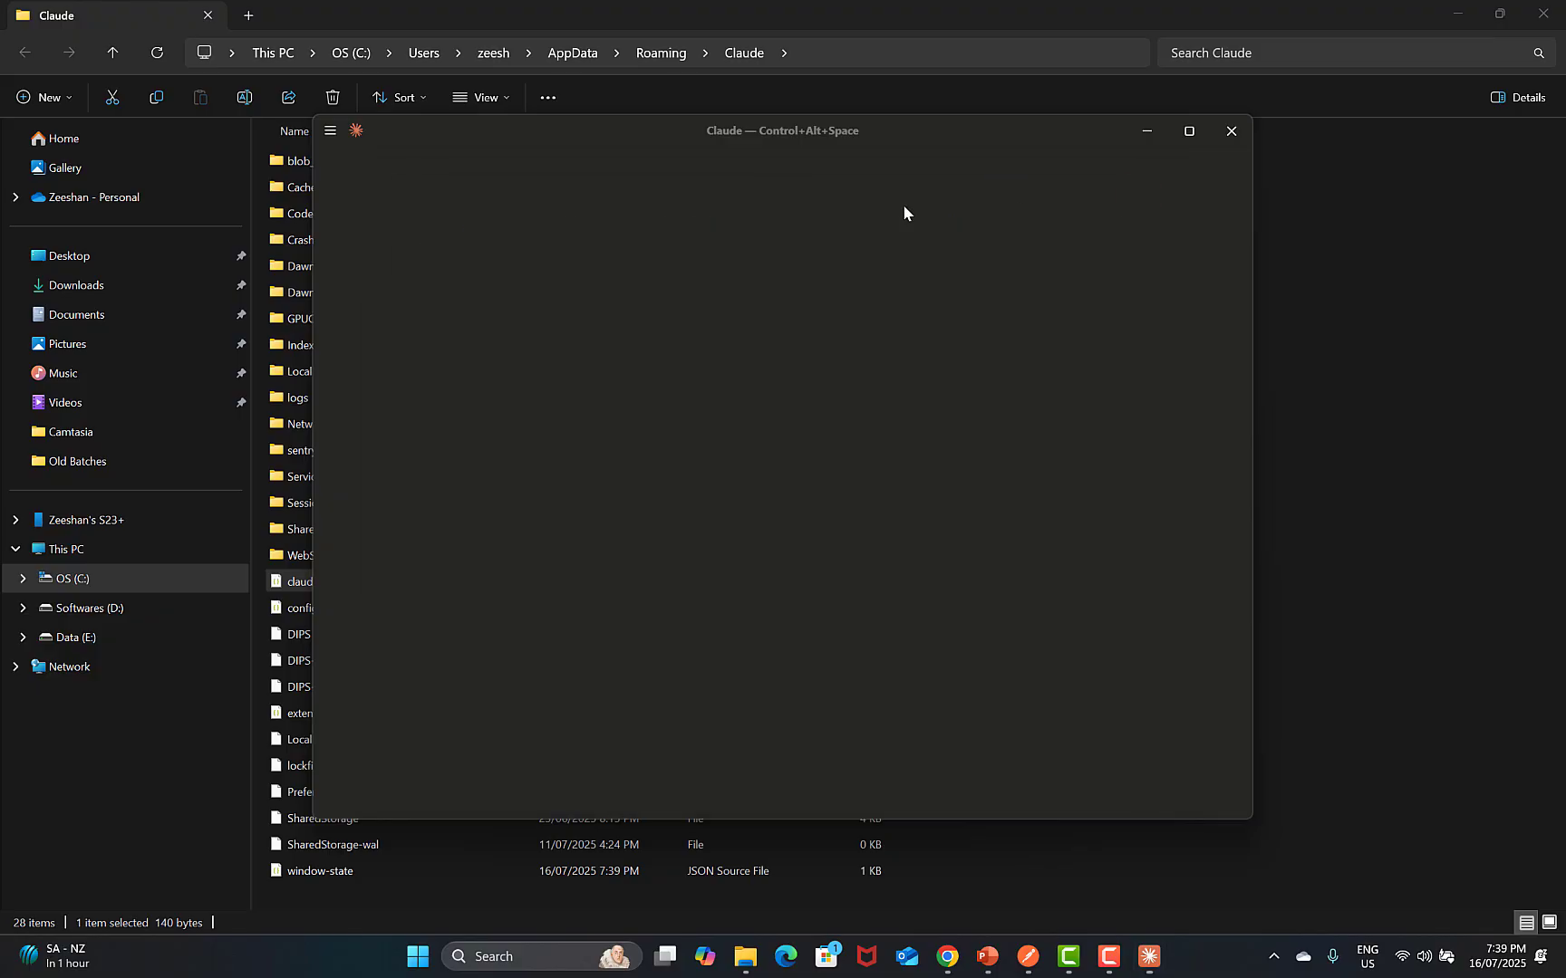
click(329, 131)
mouse_move(368, 159)
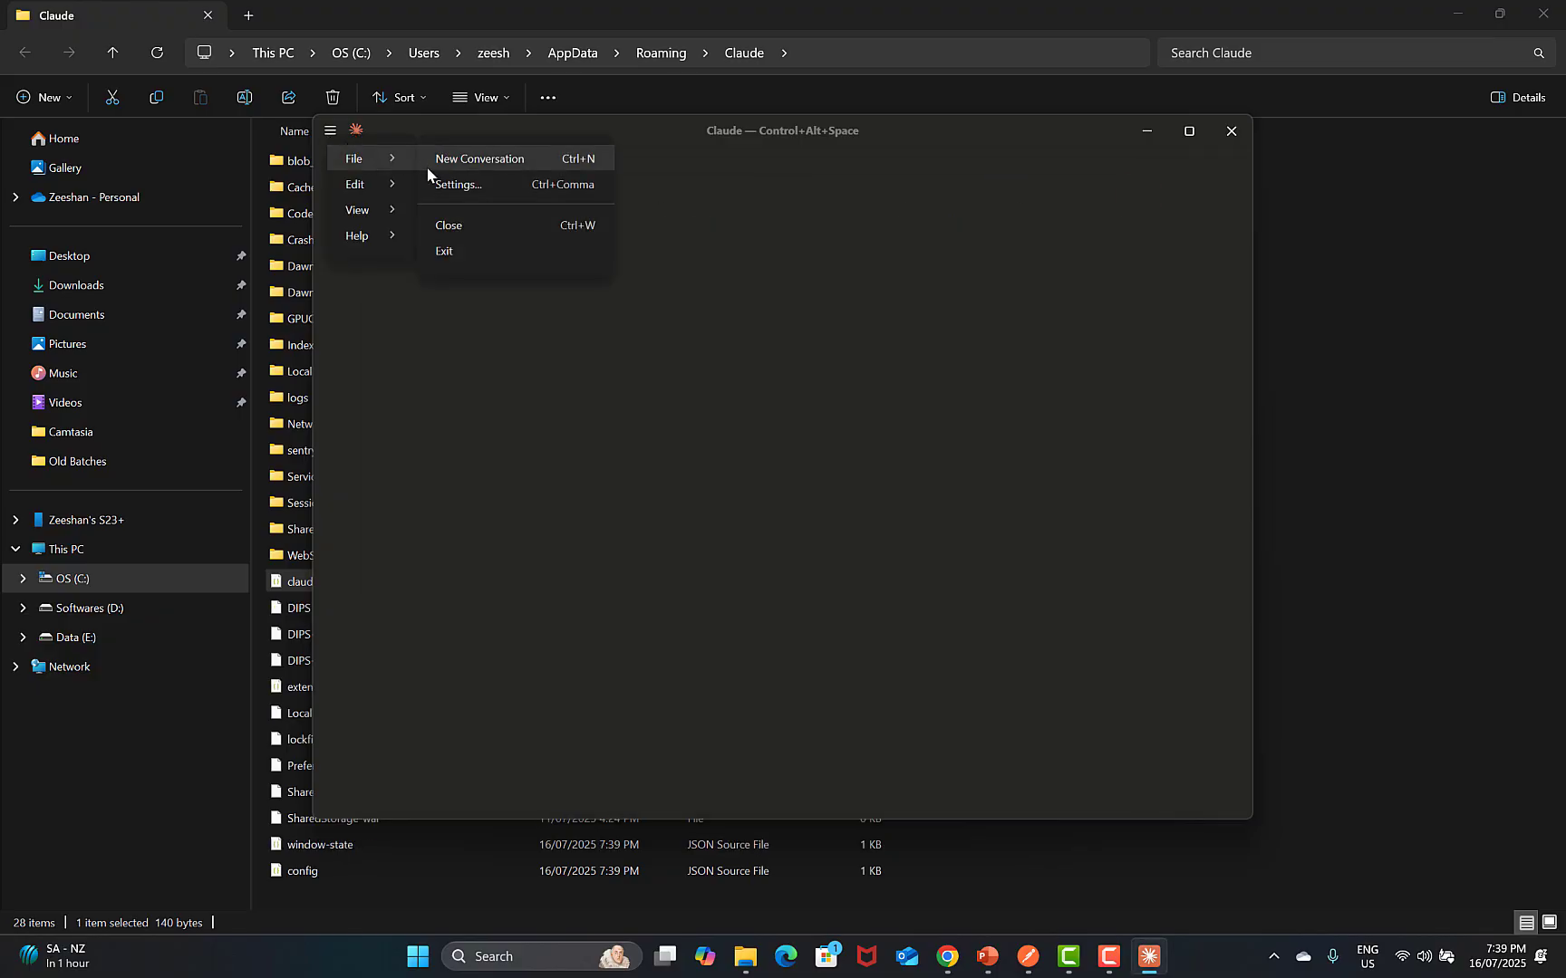
click(463, 252)
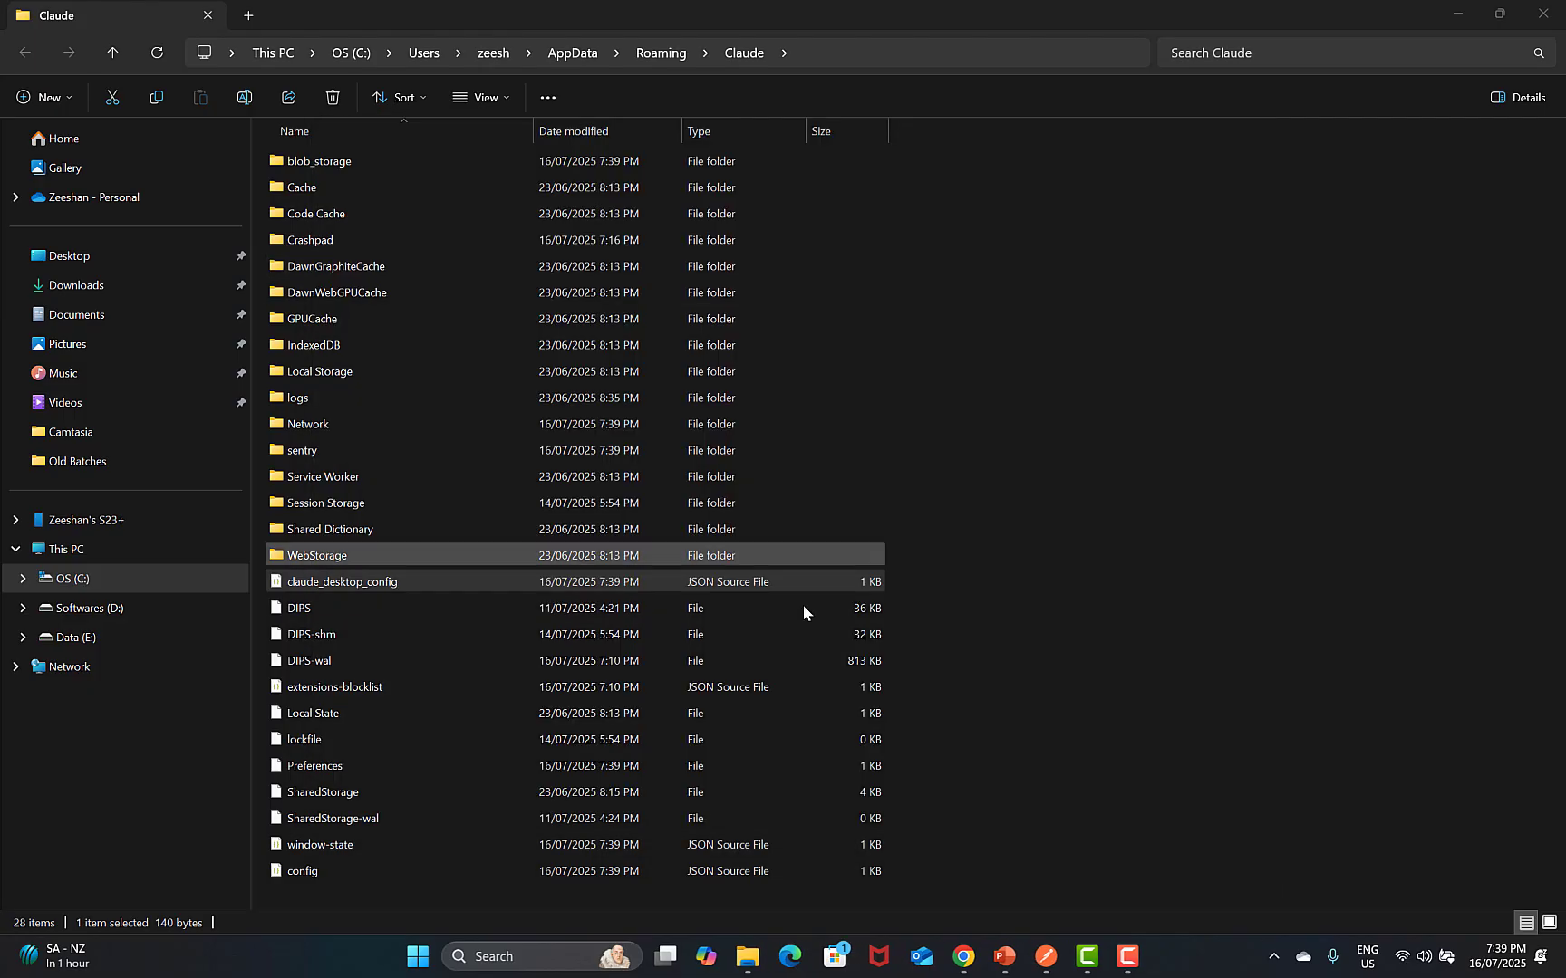
Relaunch Claude from Windows search, correcting the query 'ca' to 'c'.
click(572, 958)
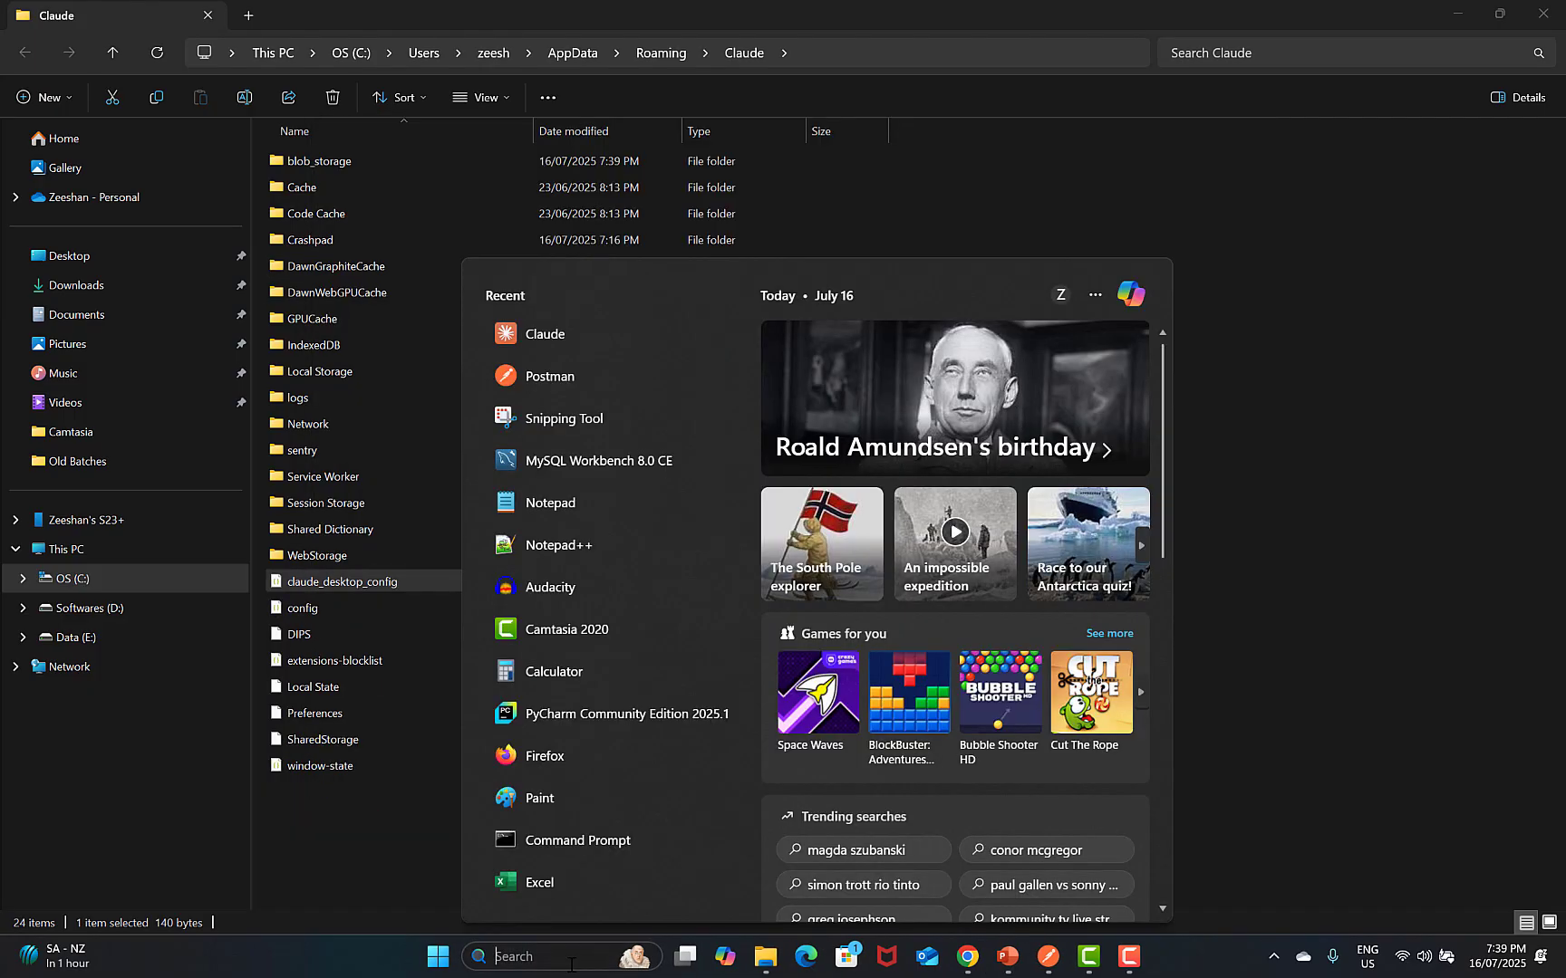
text(cal)
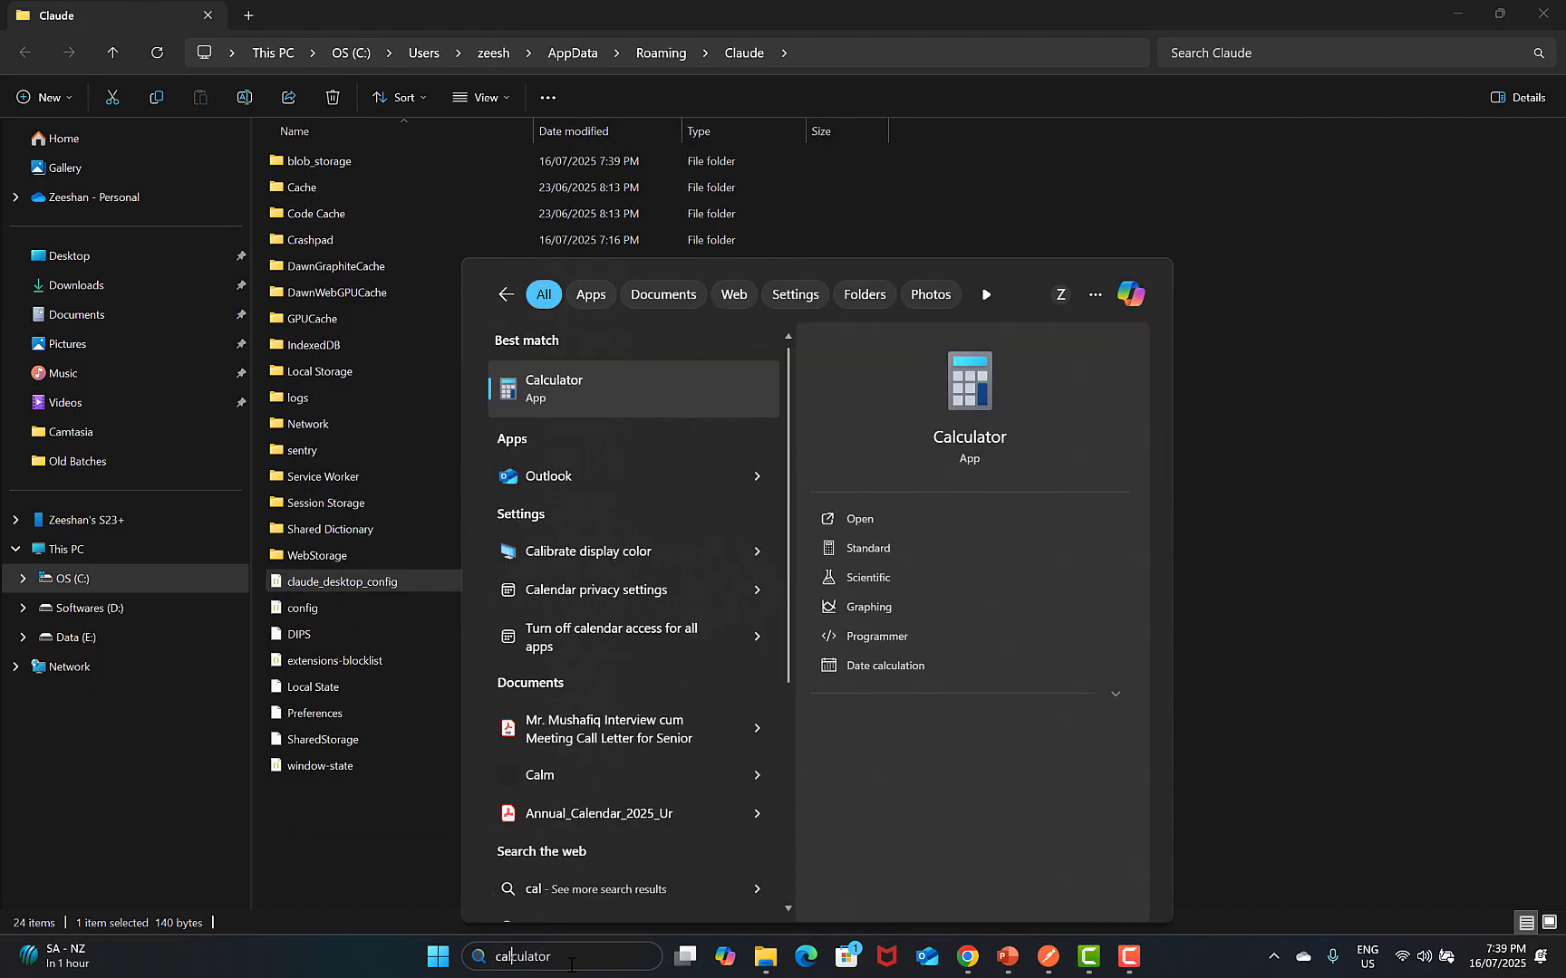
key(BackSpace)
key(BackSpace)
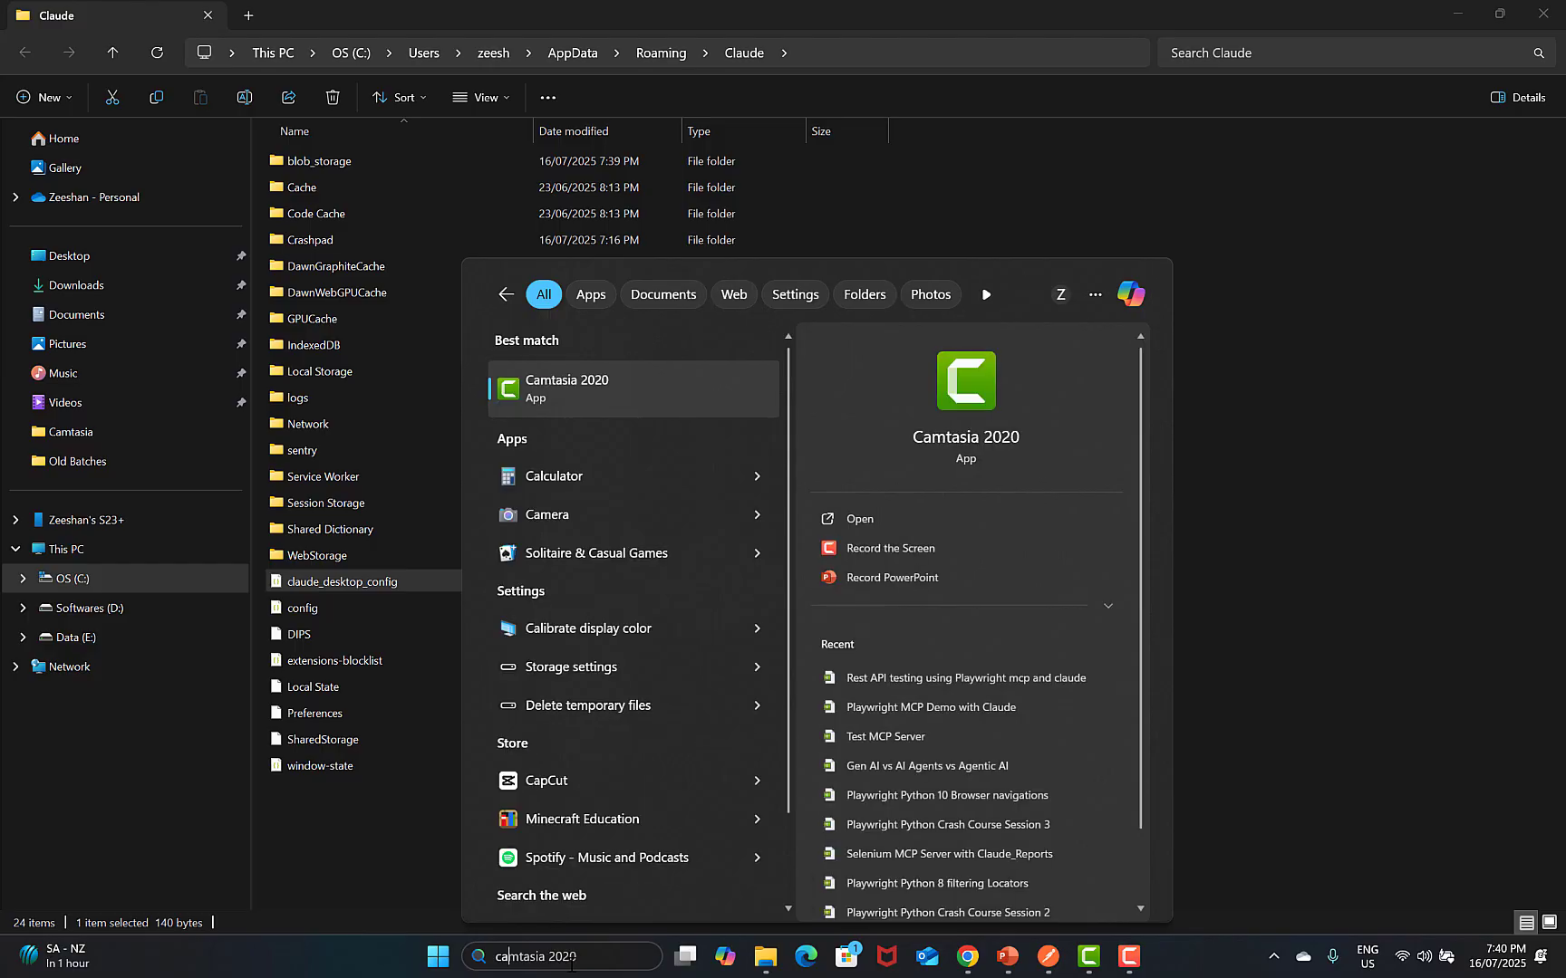
key(BackSpace)
key(BackSpace)
key(Return)
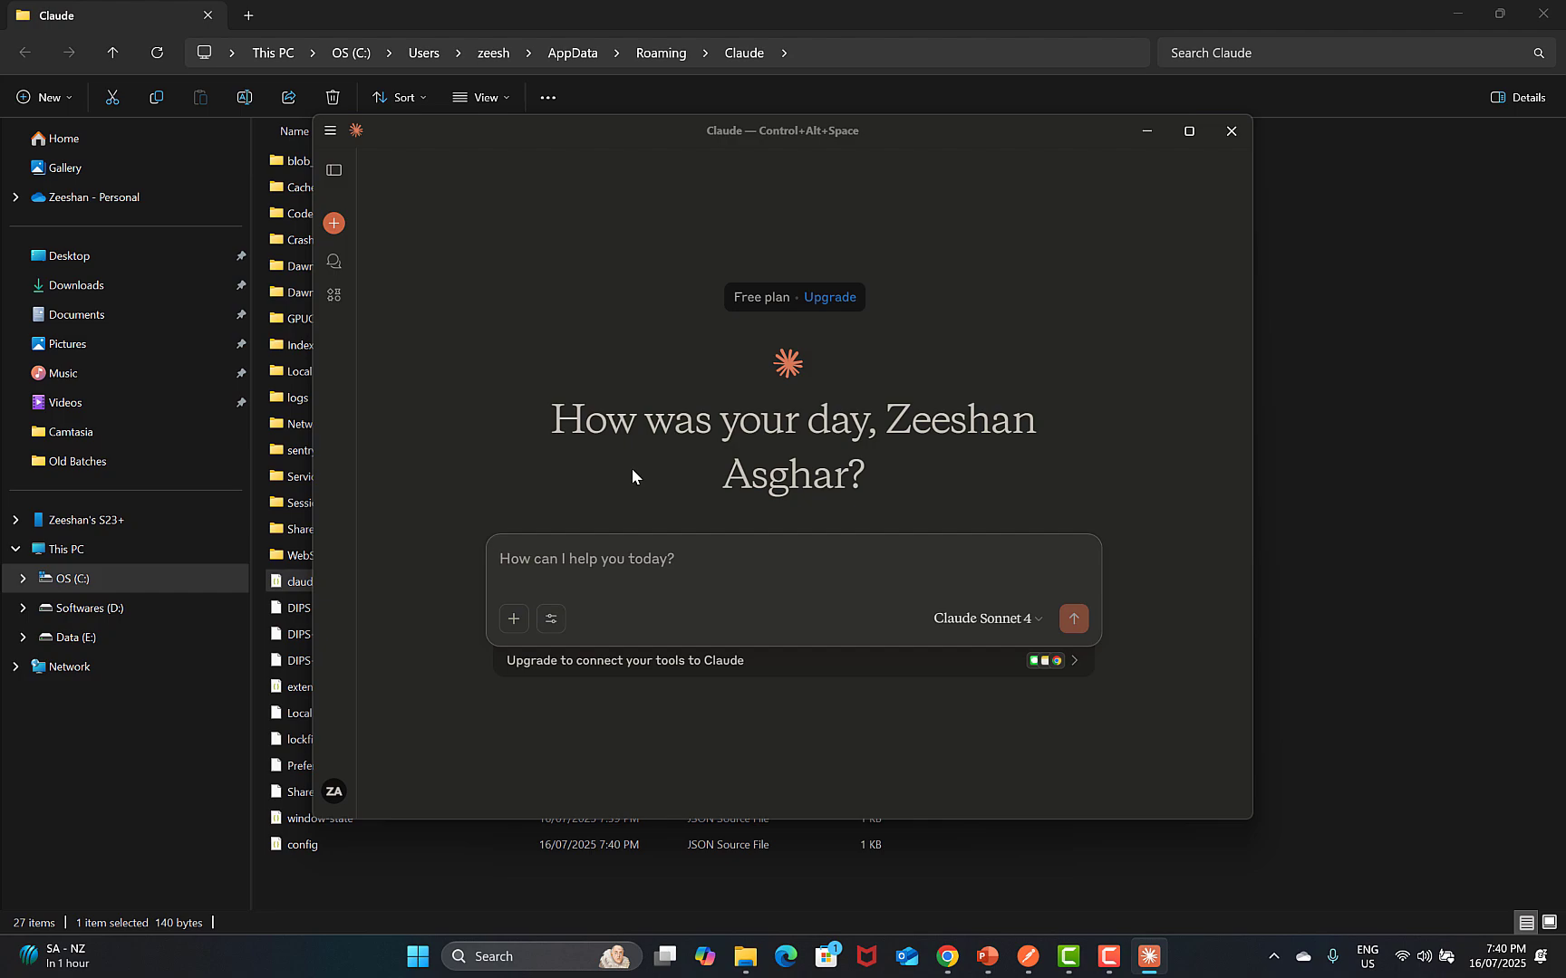
click(1191, 135)
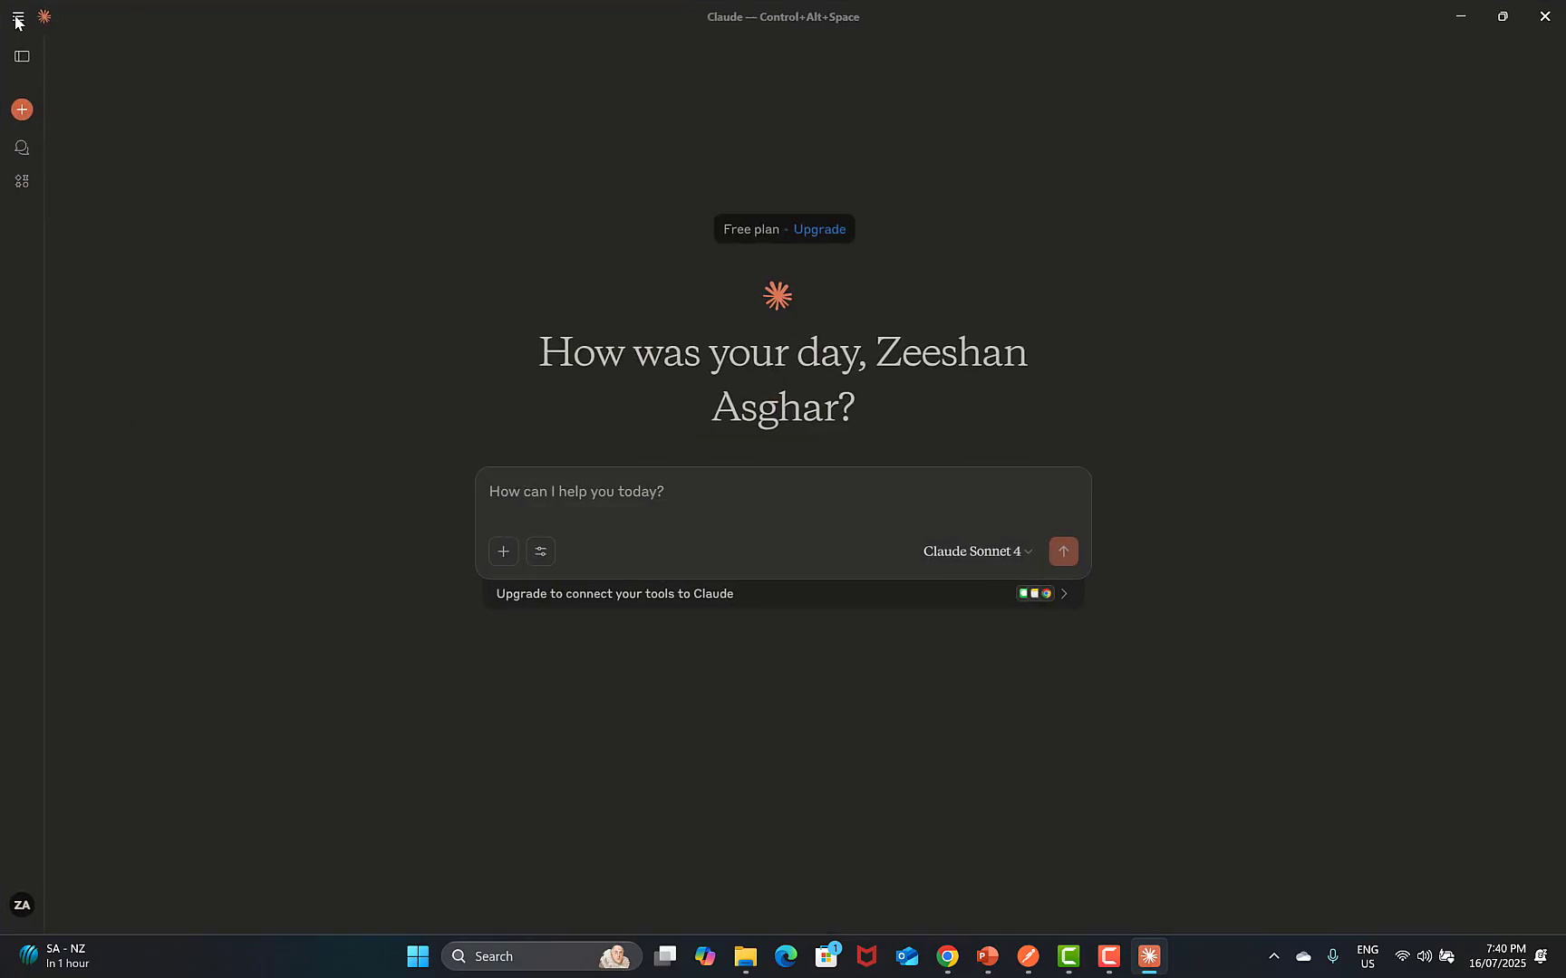
click(17, 20)
mouse_move(100, 38)
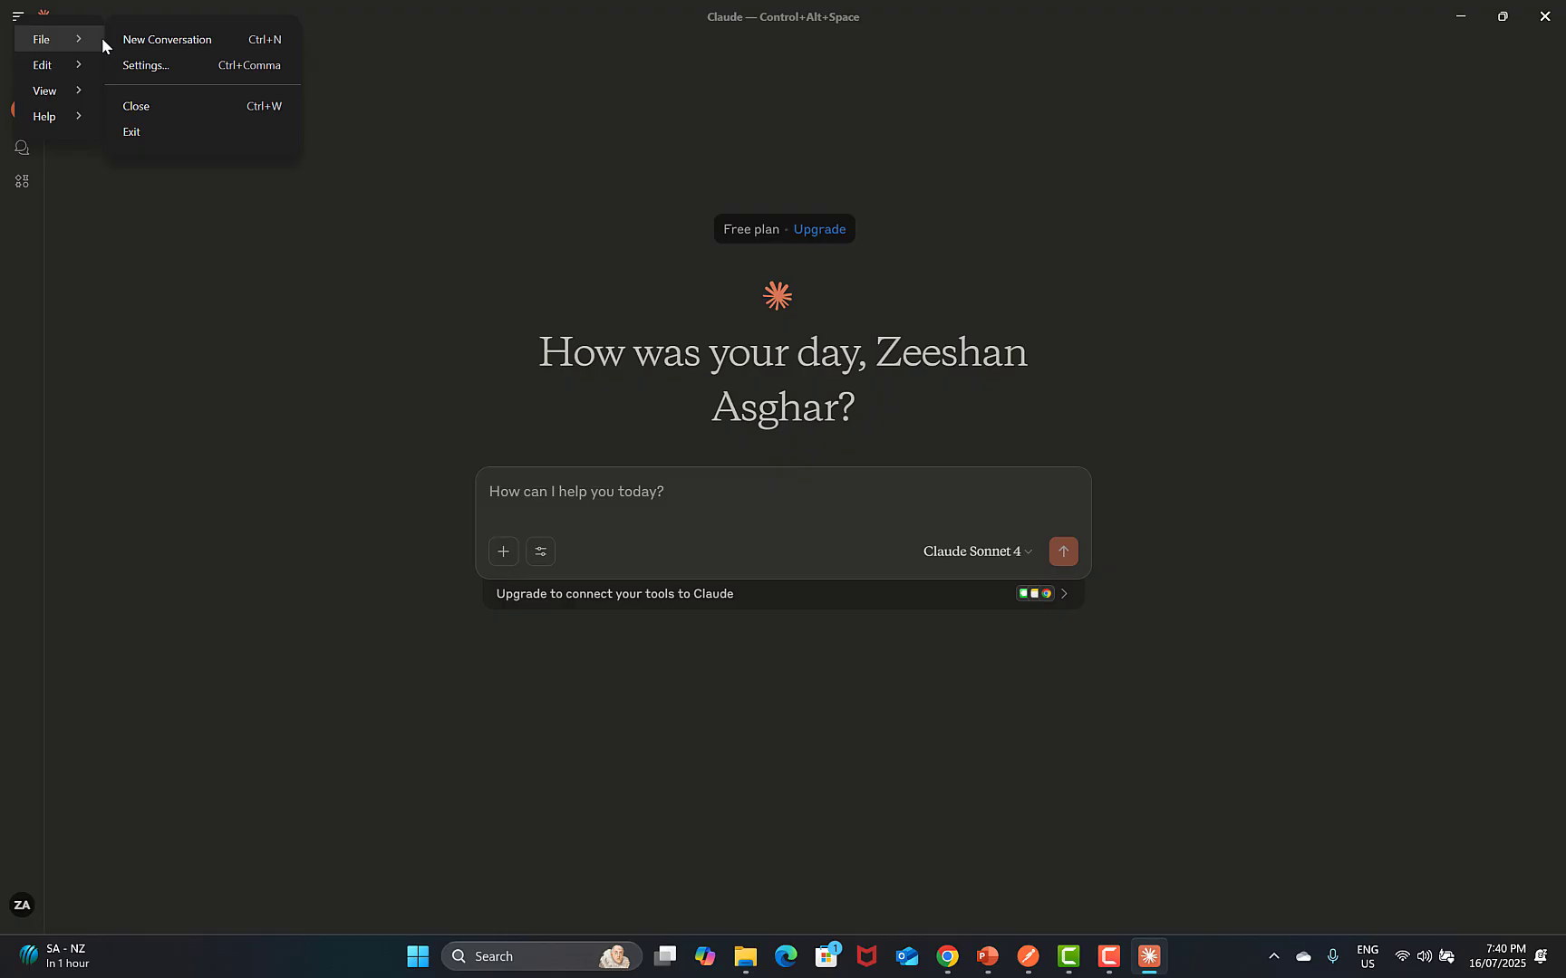
click(145, 65)
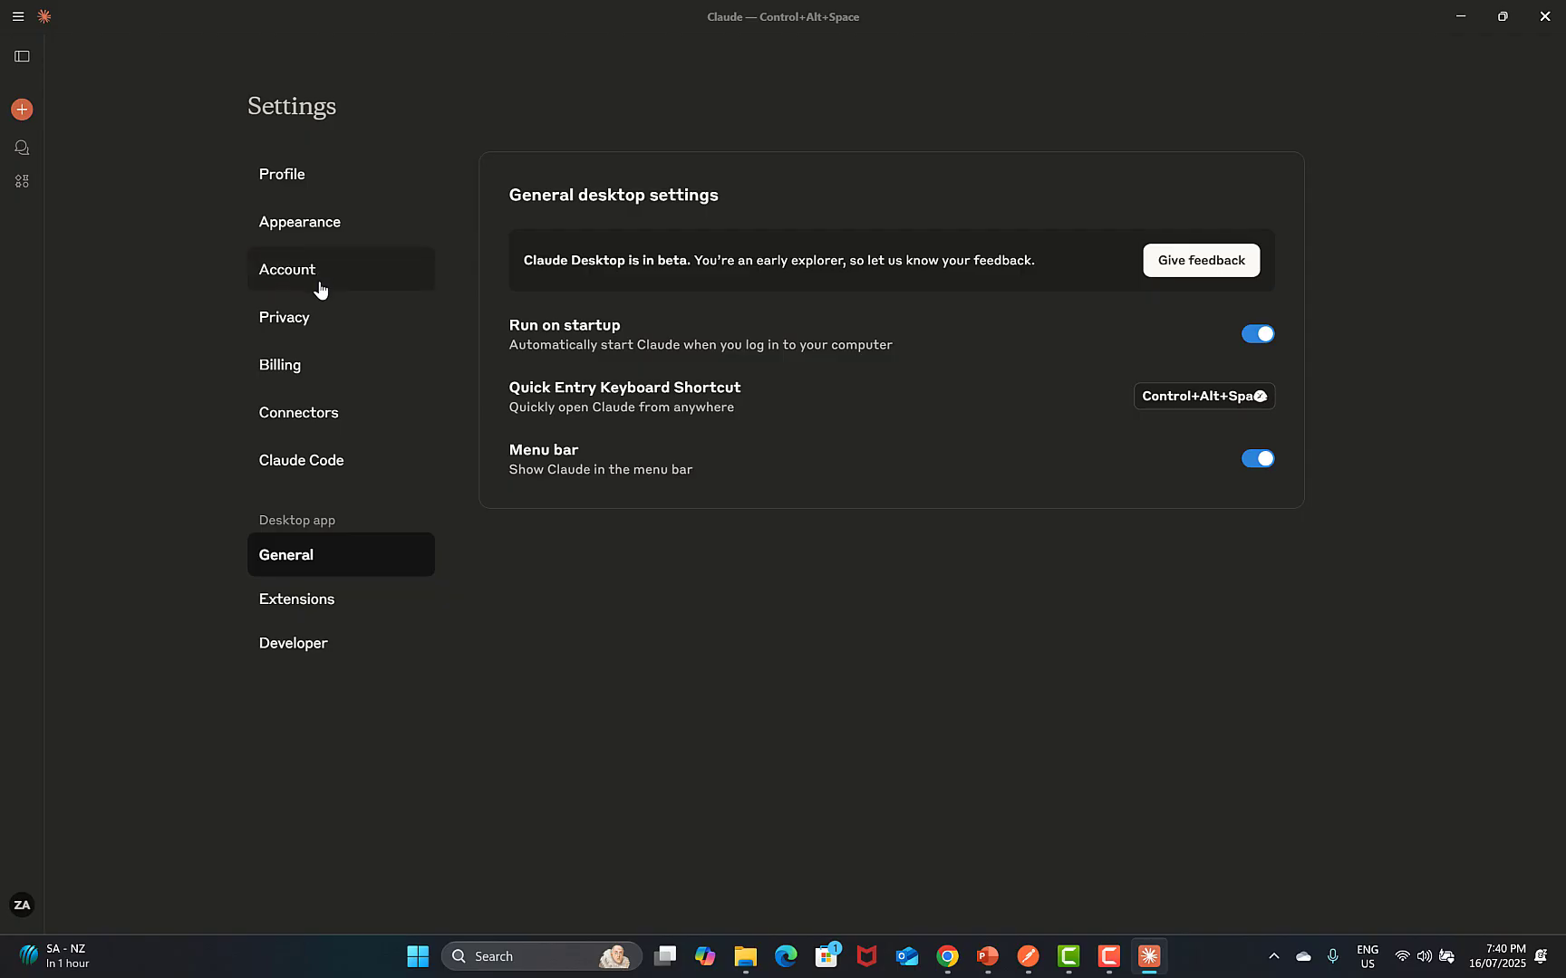
click(311, 649)
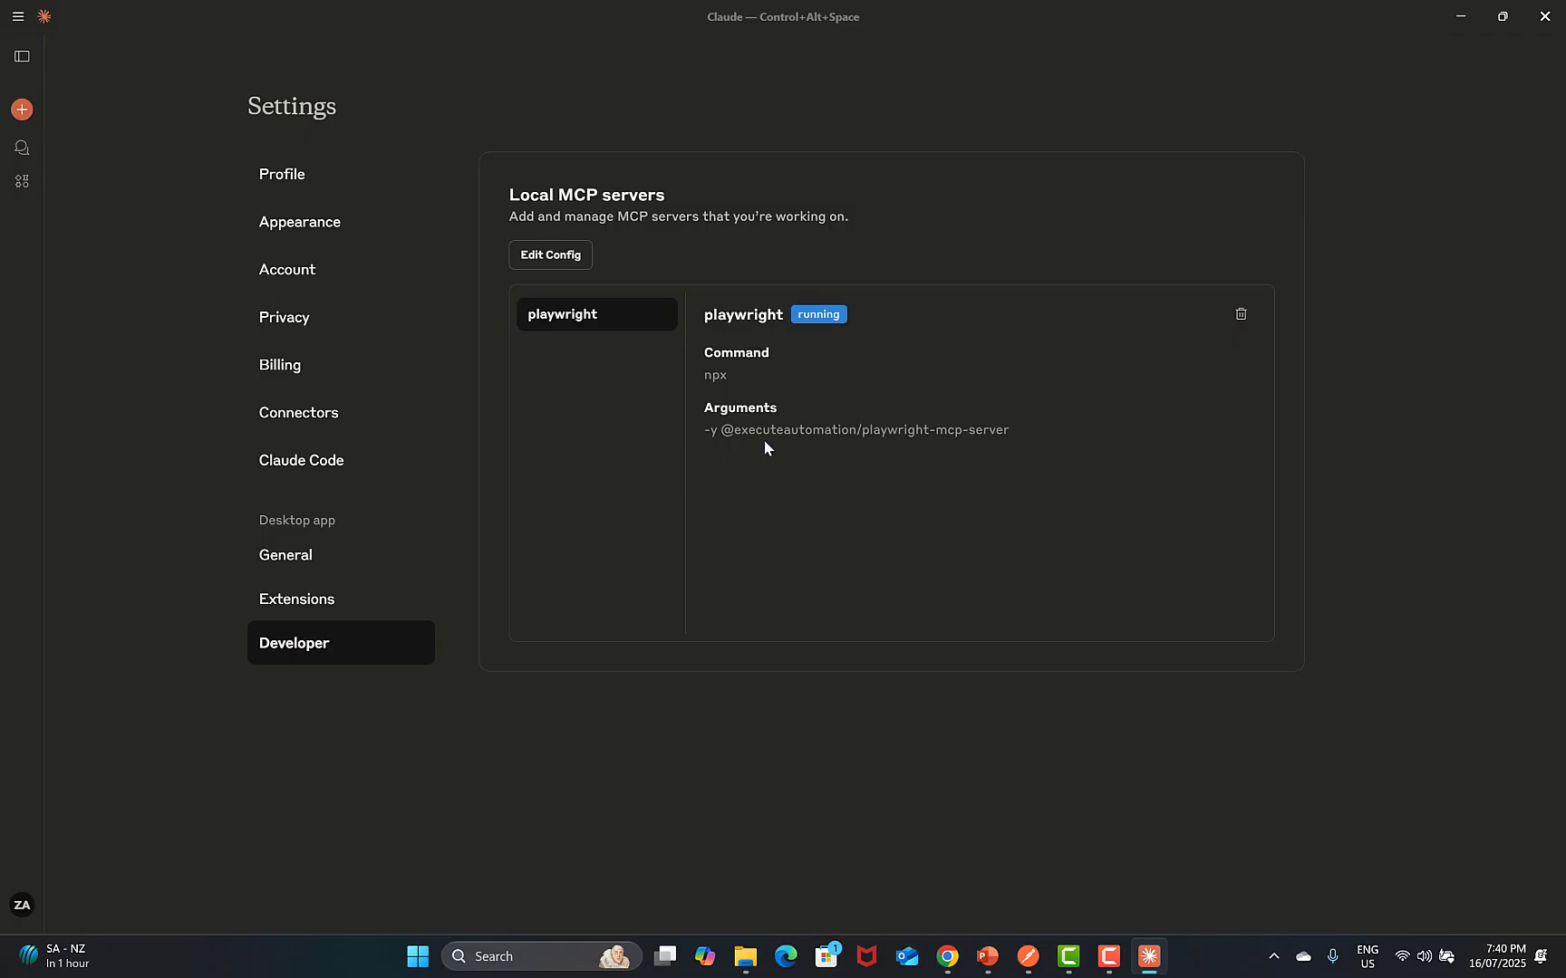
drag(734, 430, 863, 433)
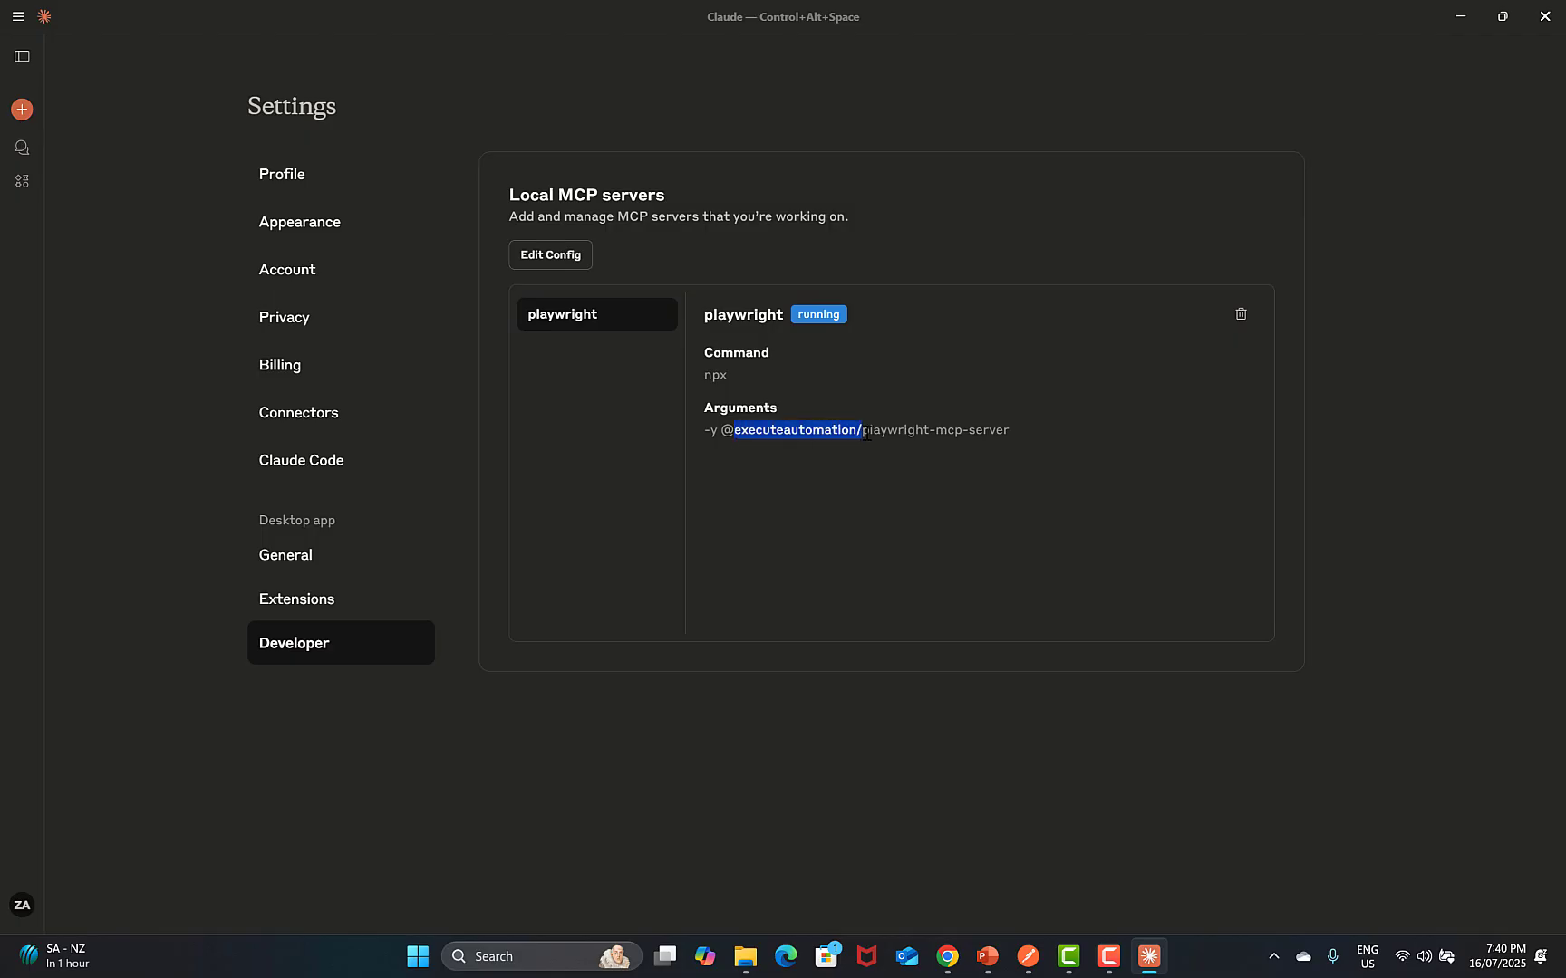
Reopen the app's main menu to reach its File options.
click(20, 18)
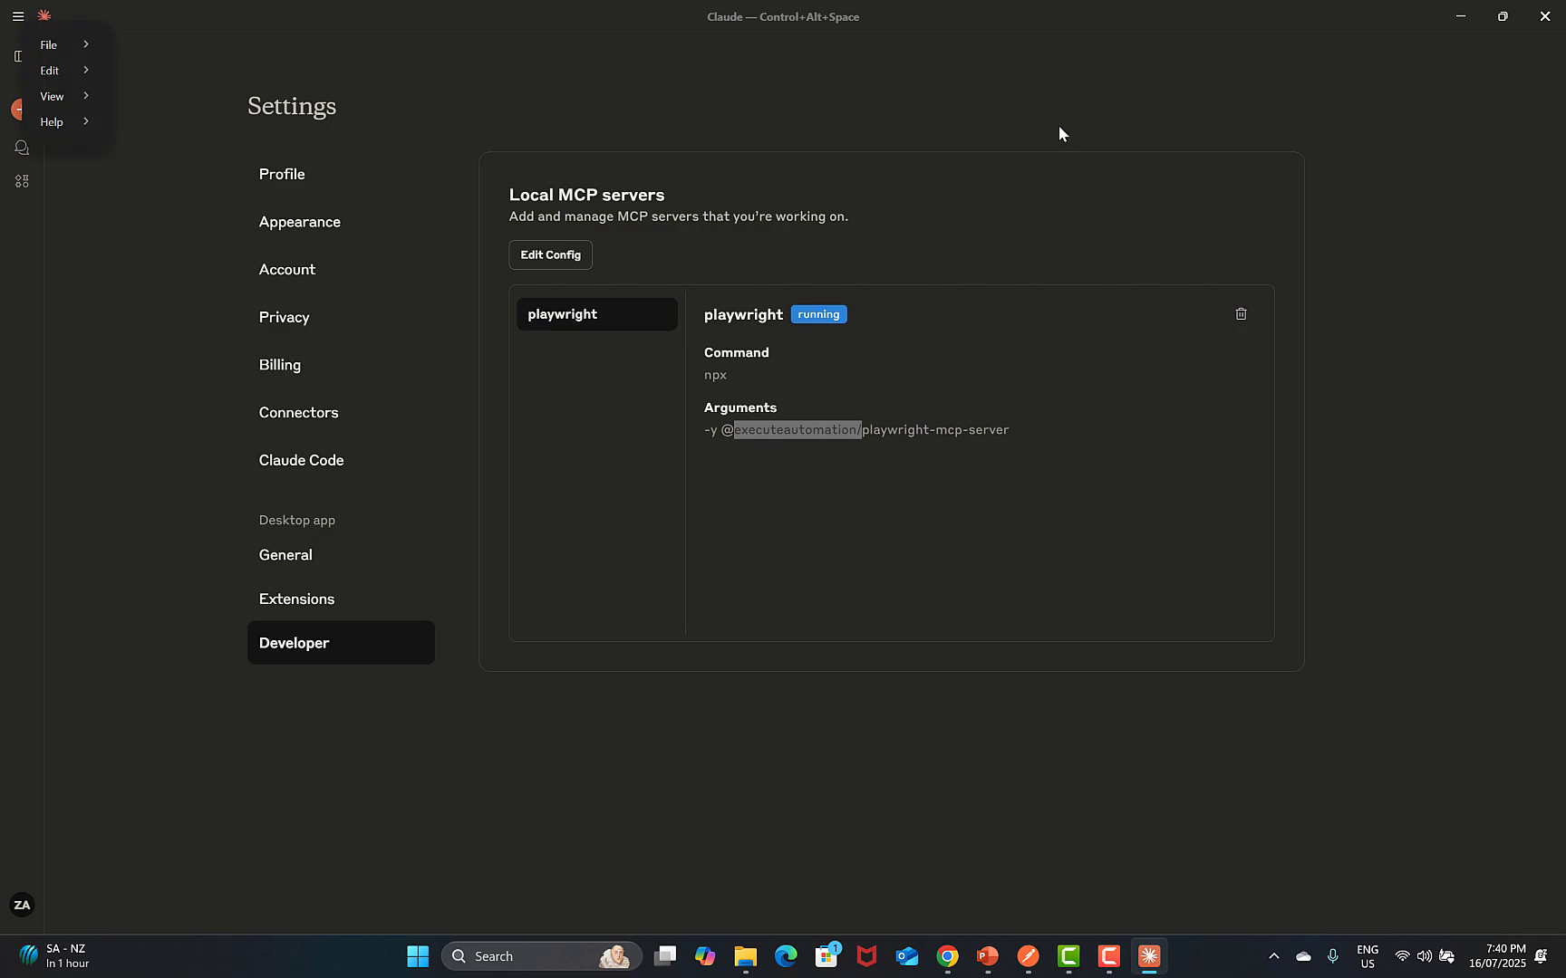
click(18, 19)
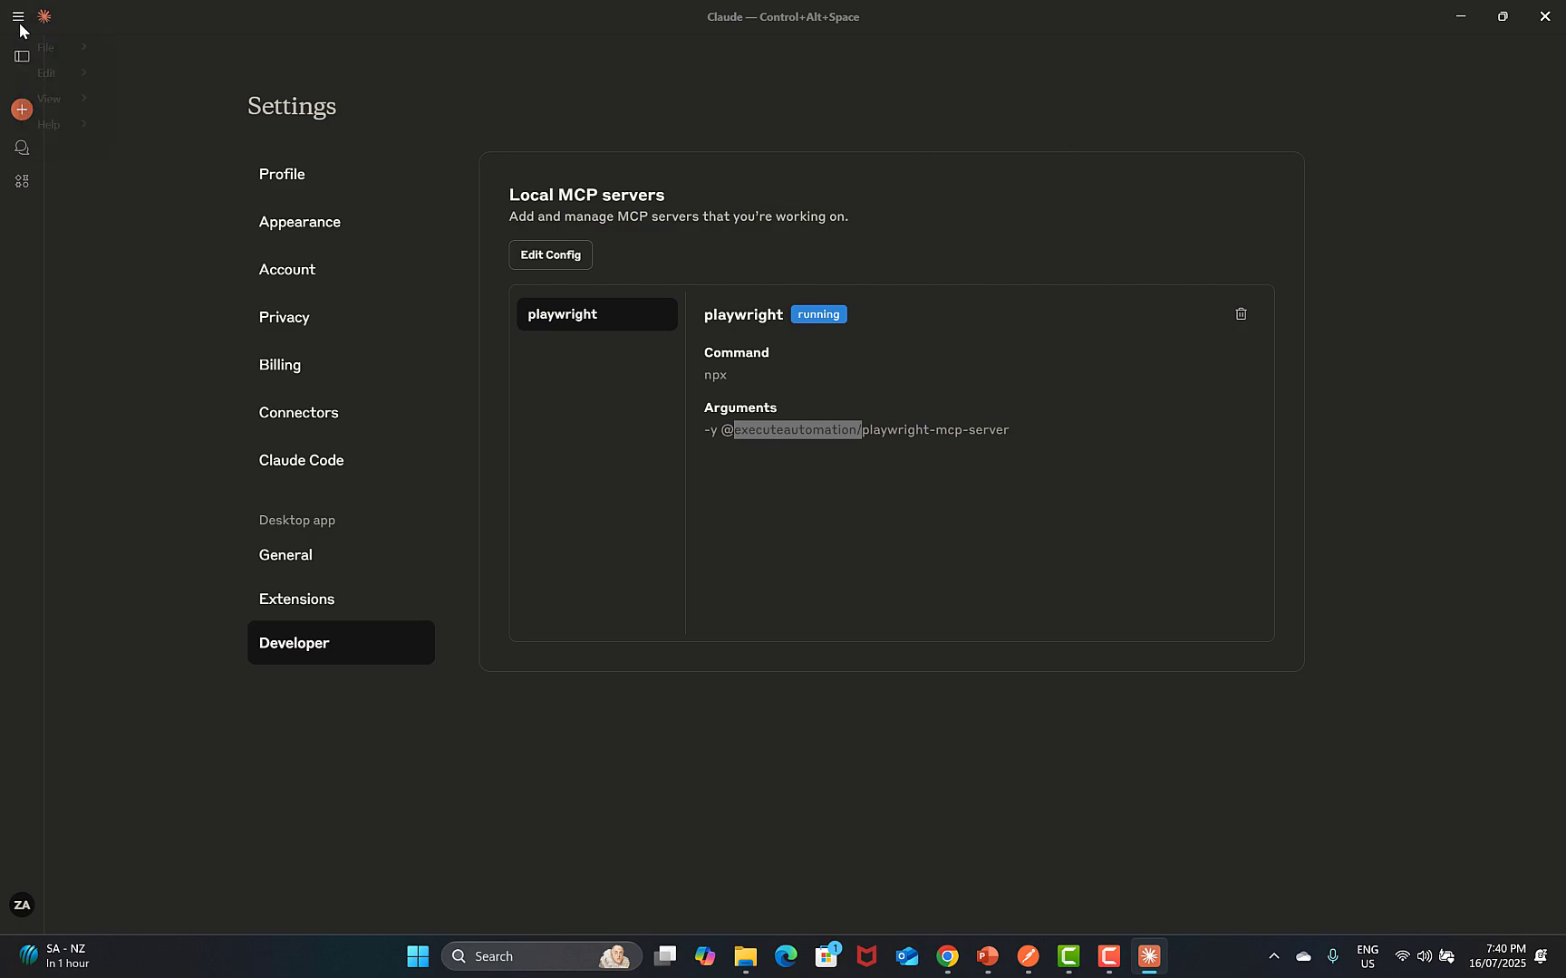
click(18, 20)
Start a new conversation and list the playwright server's tools, like playwright_get and playwright_post, all enabled.
mouse_move(47, 52)
click(160, 46)
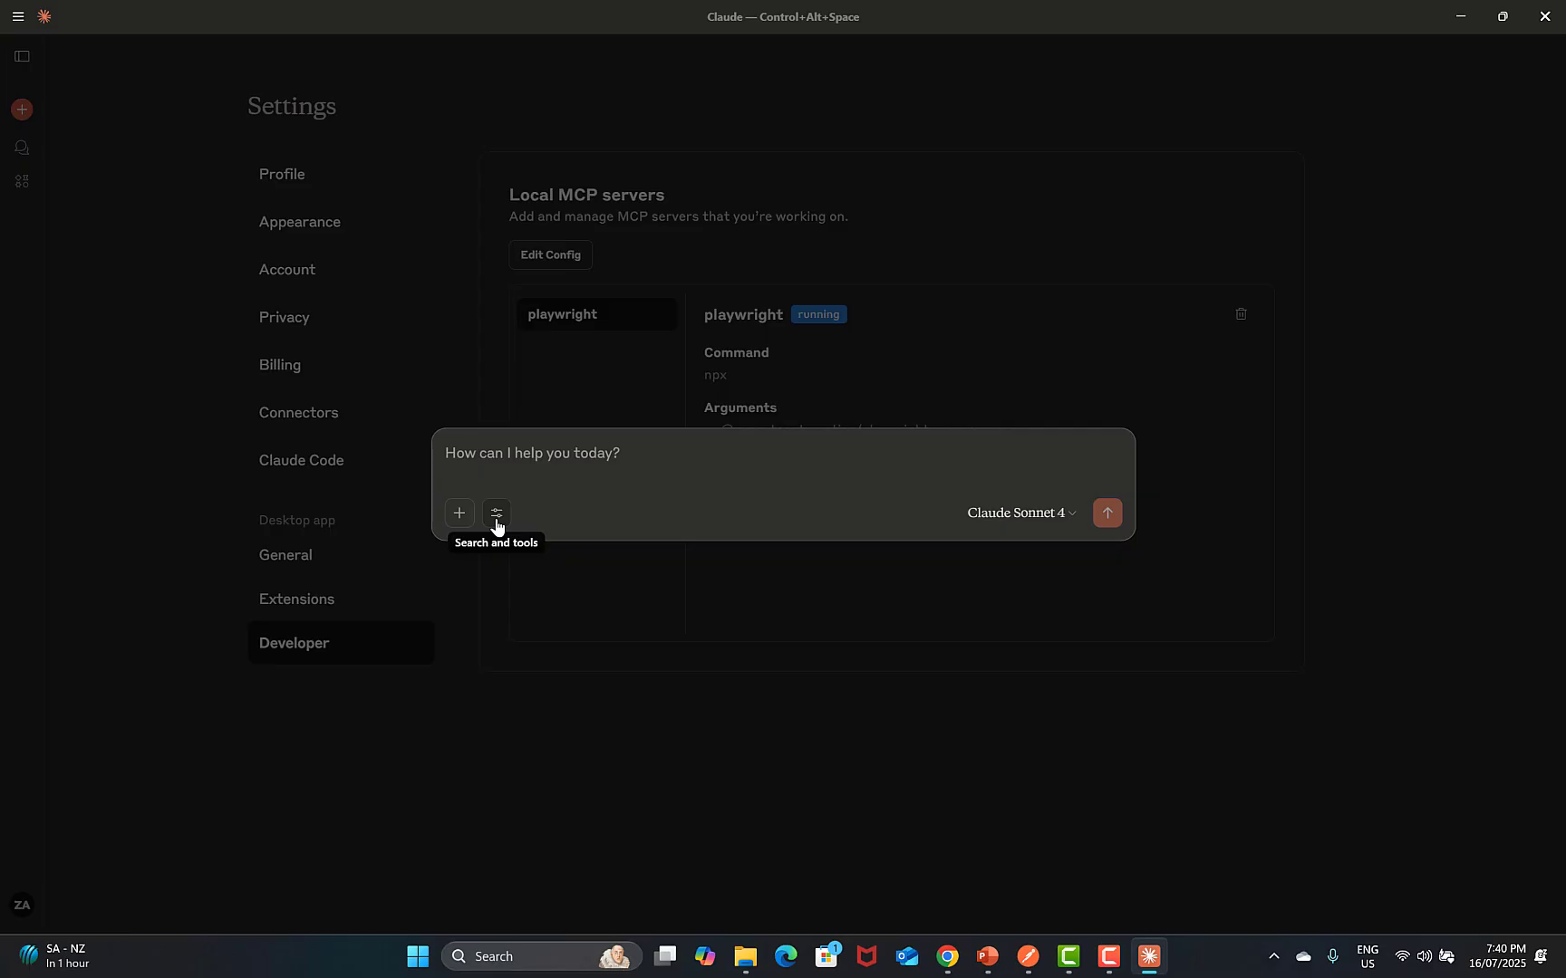
click(496, 514)
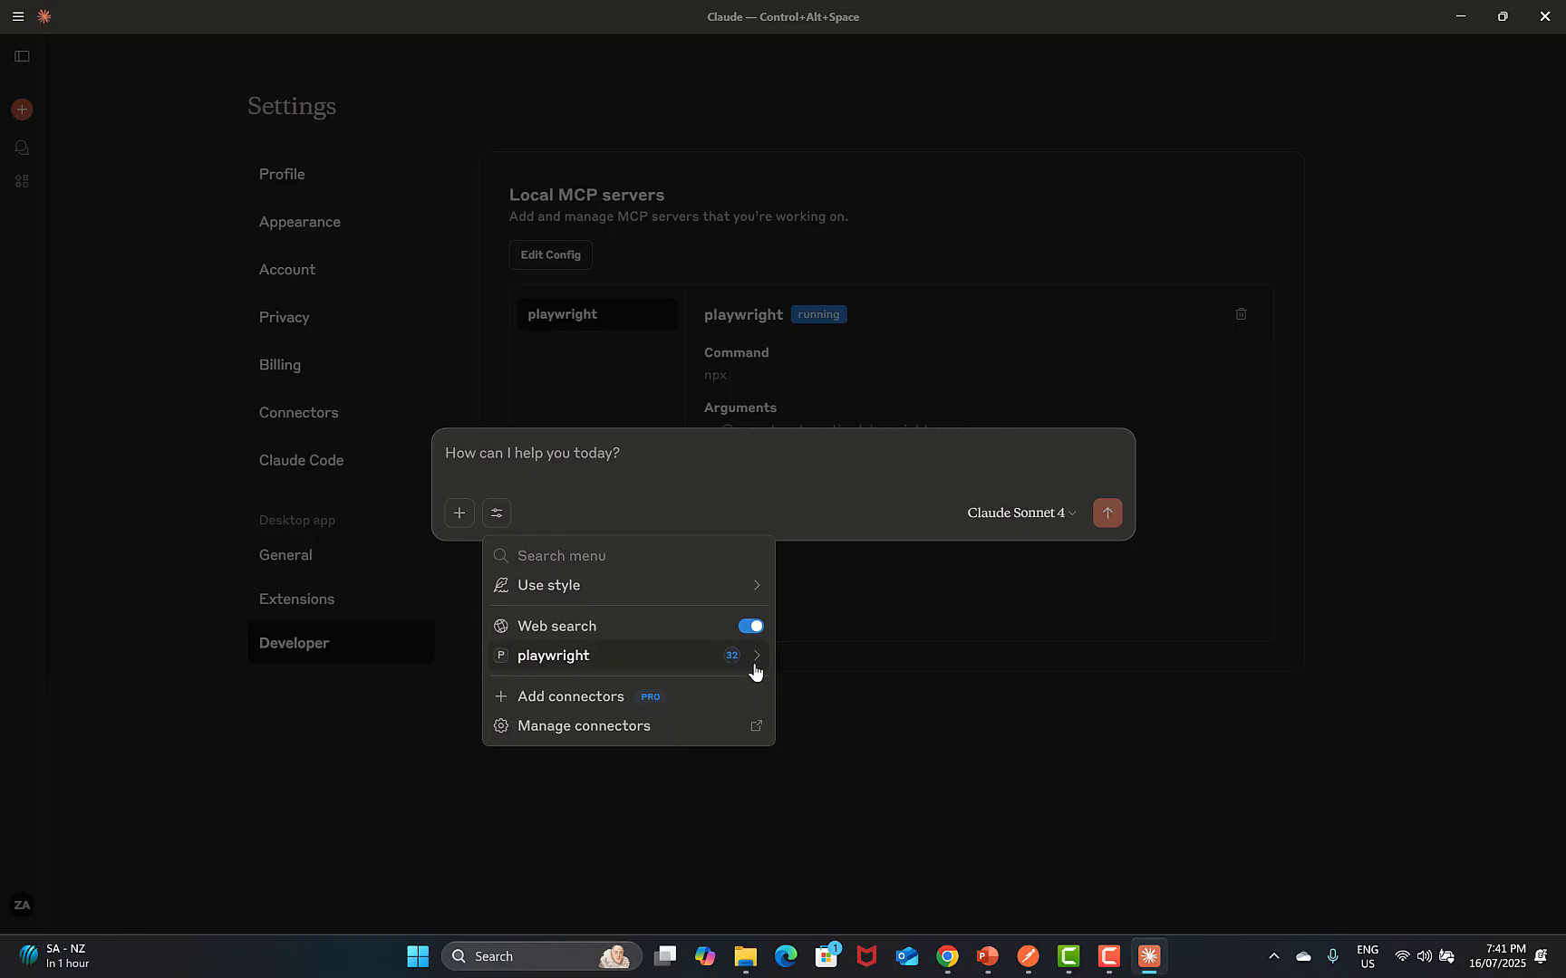
click(754, 668)
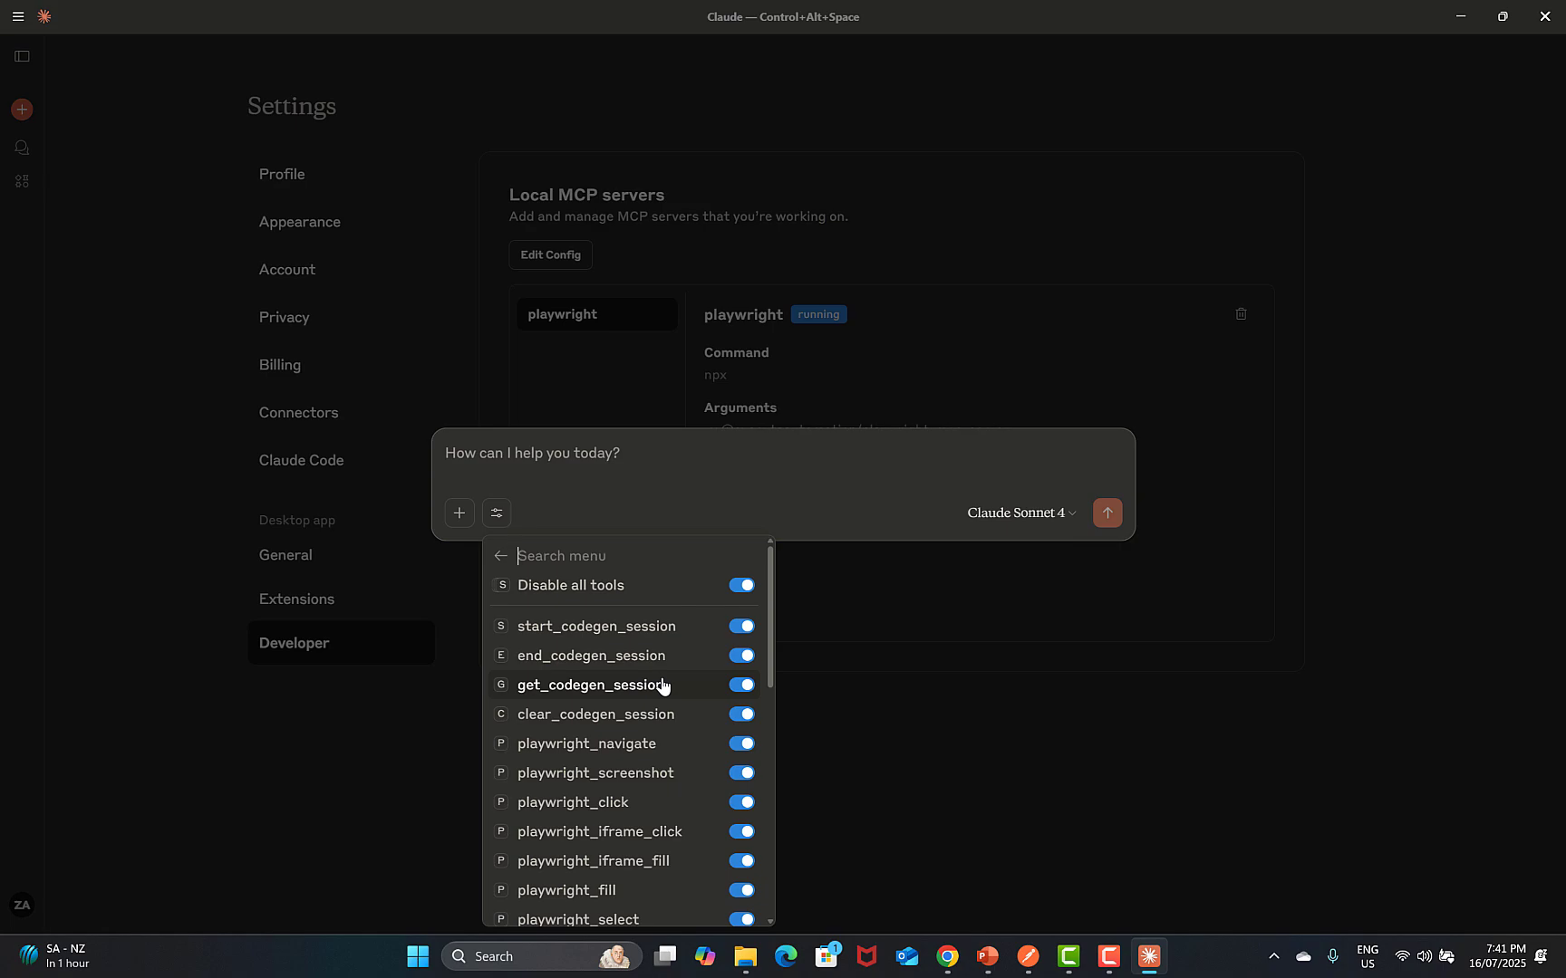
scroll(662, 686, down, 5)
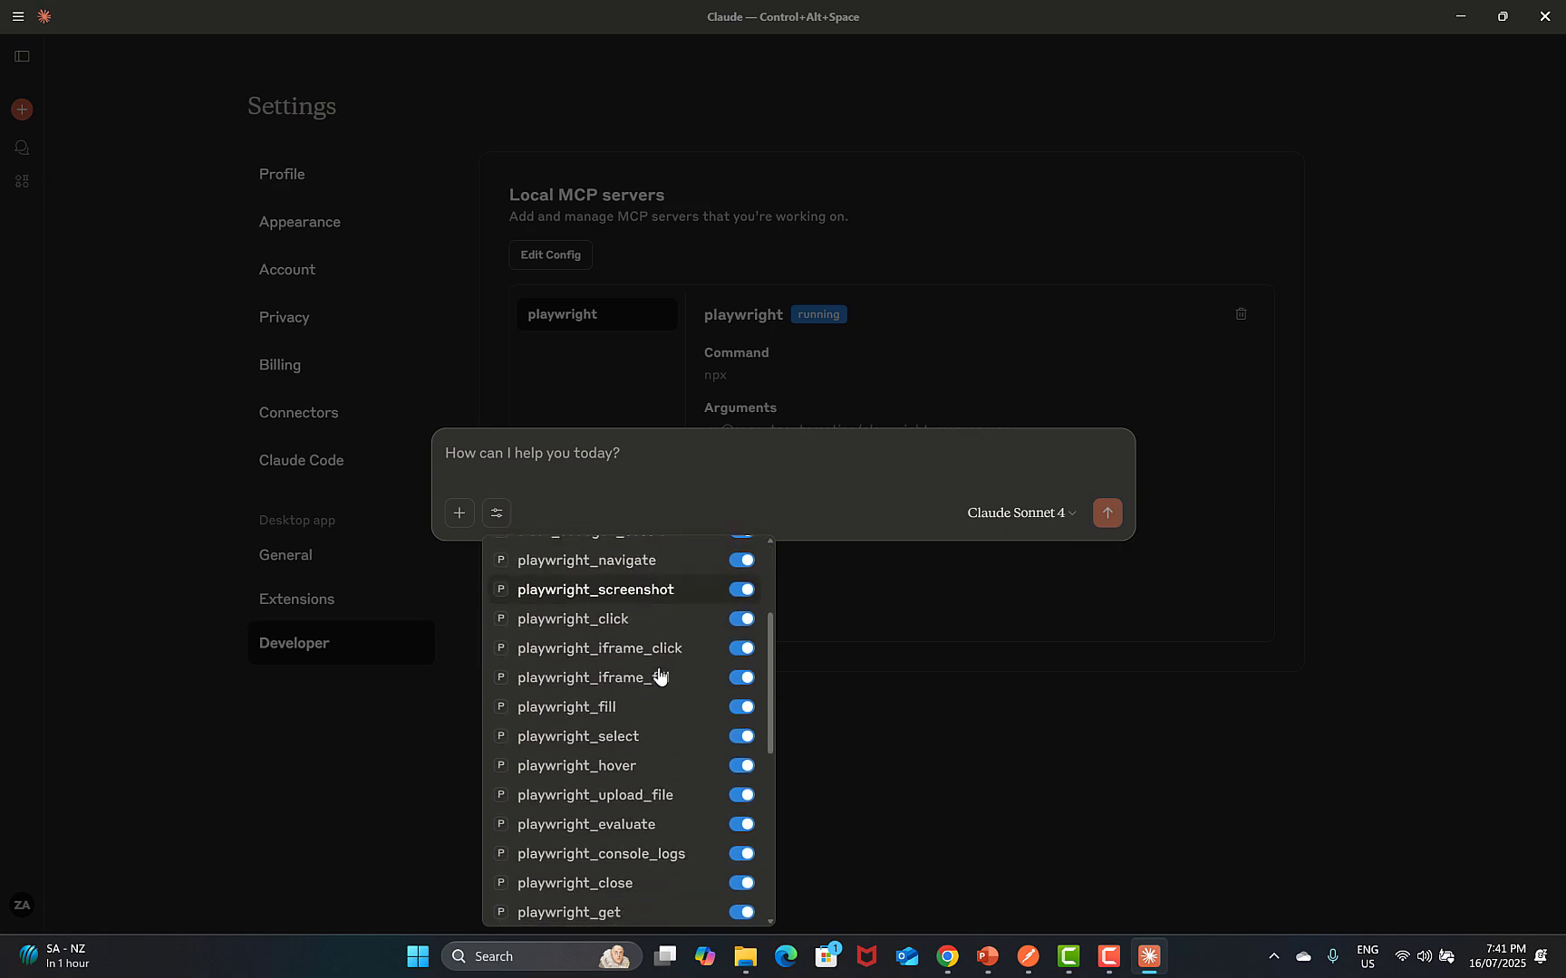
scroll(659, 676, down, 4)
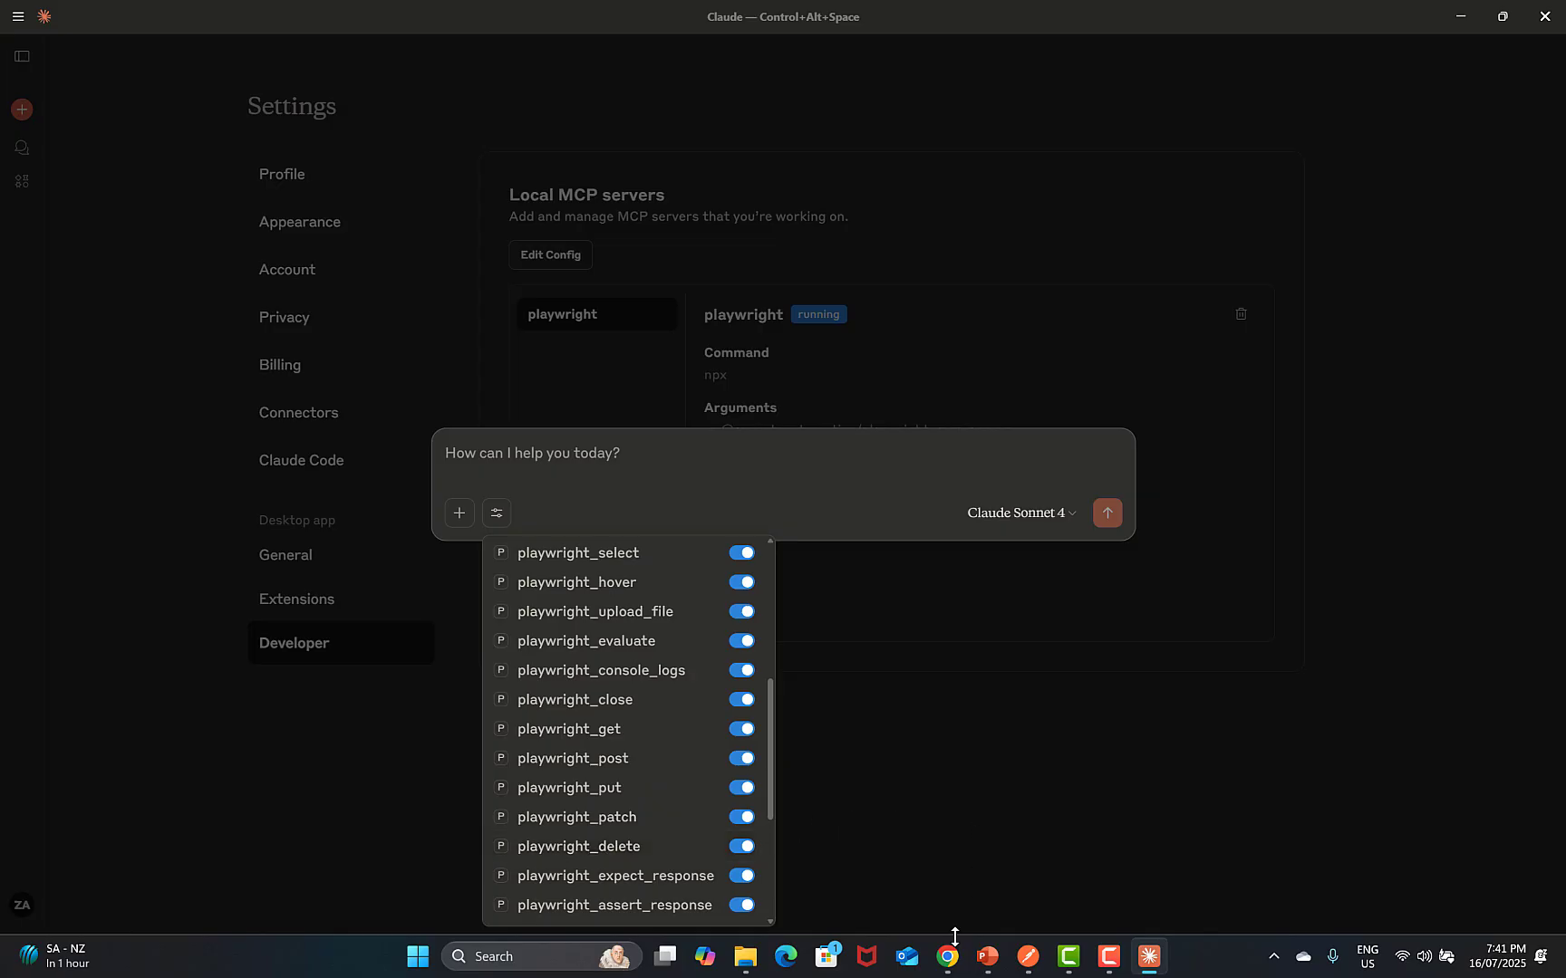
Show JSONPlaceholder's Resources and Routes in Chrome, then bring Postman forward.
mouse_move(949, 959)
mouse_move(900, 895)
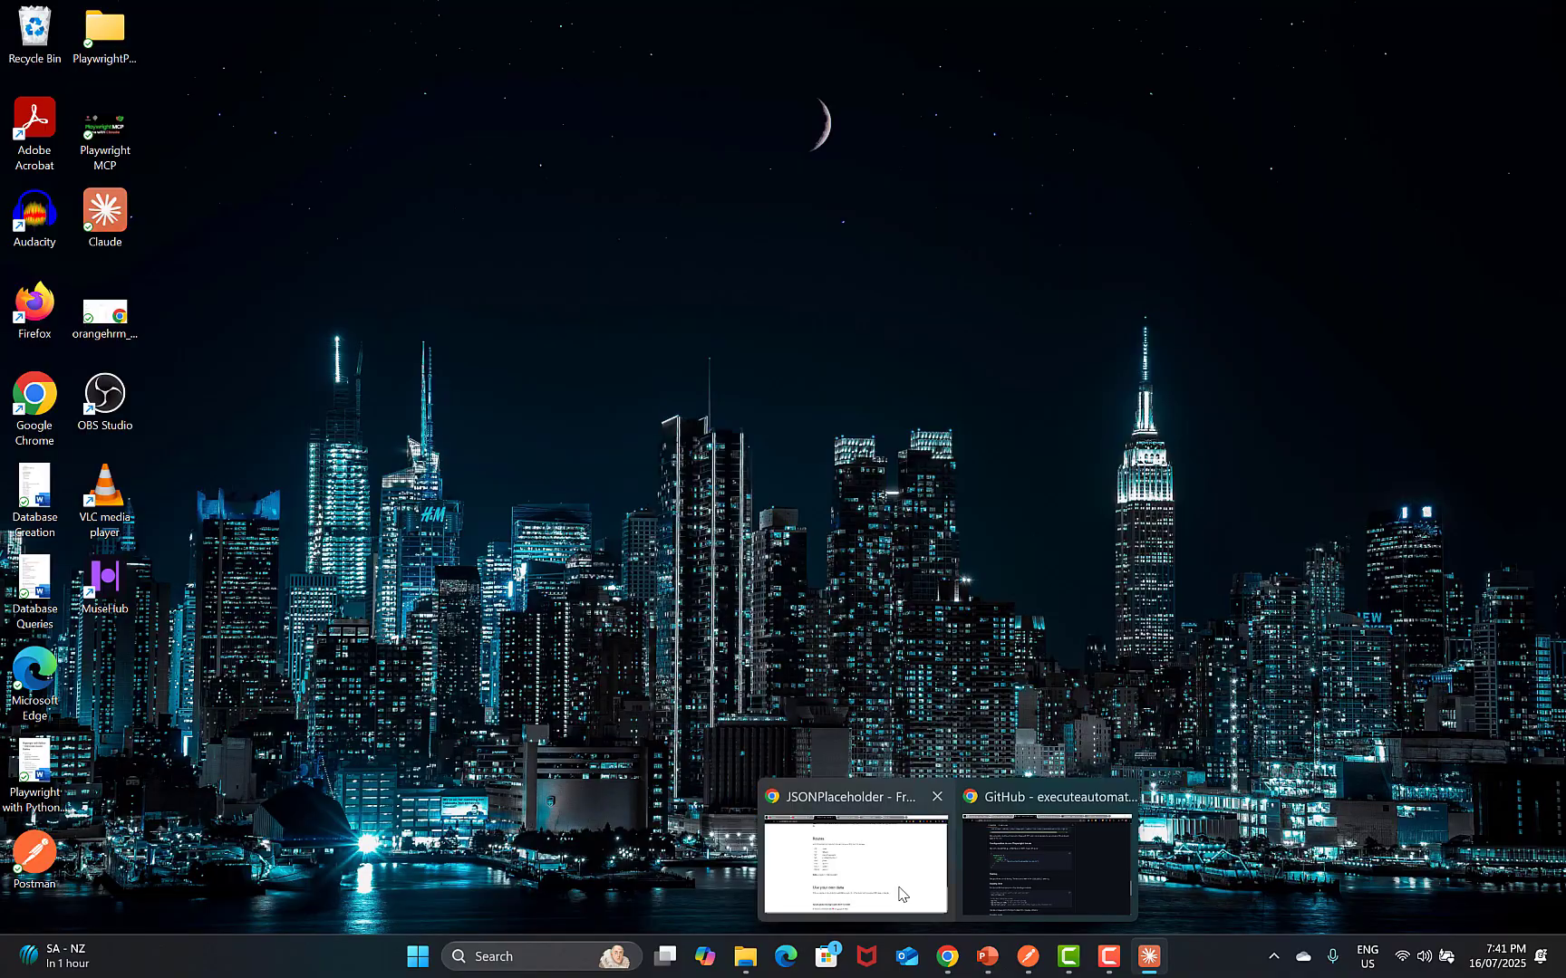
click(1013, 858)
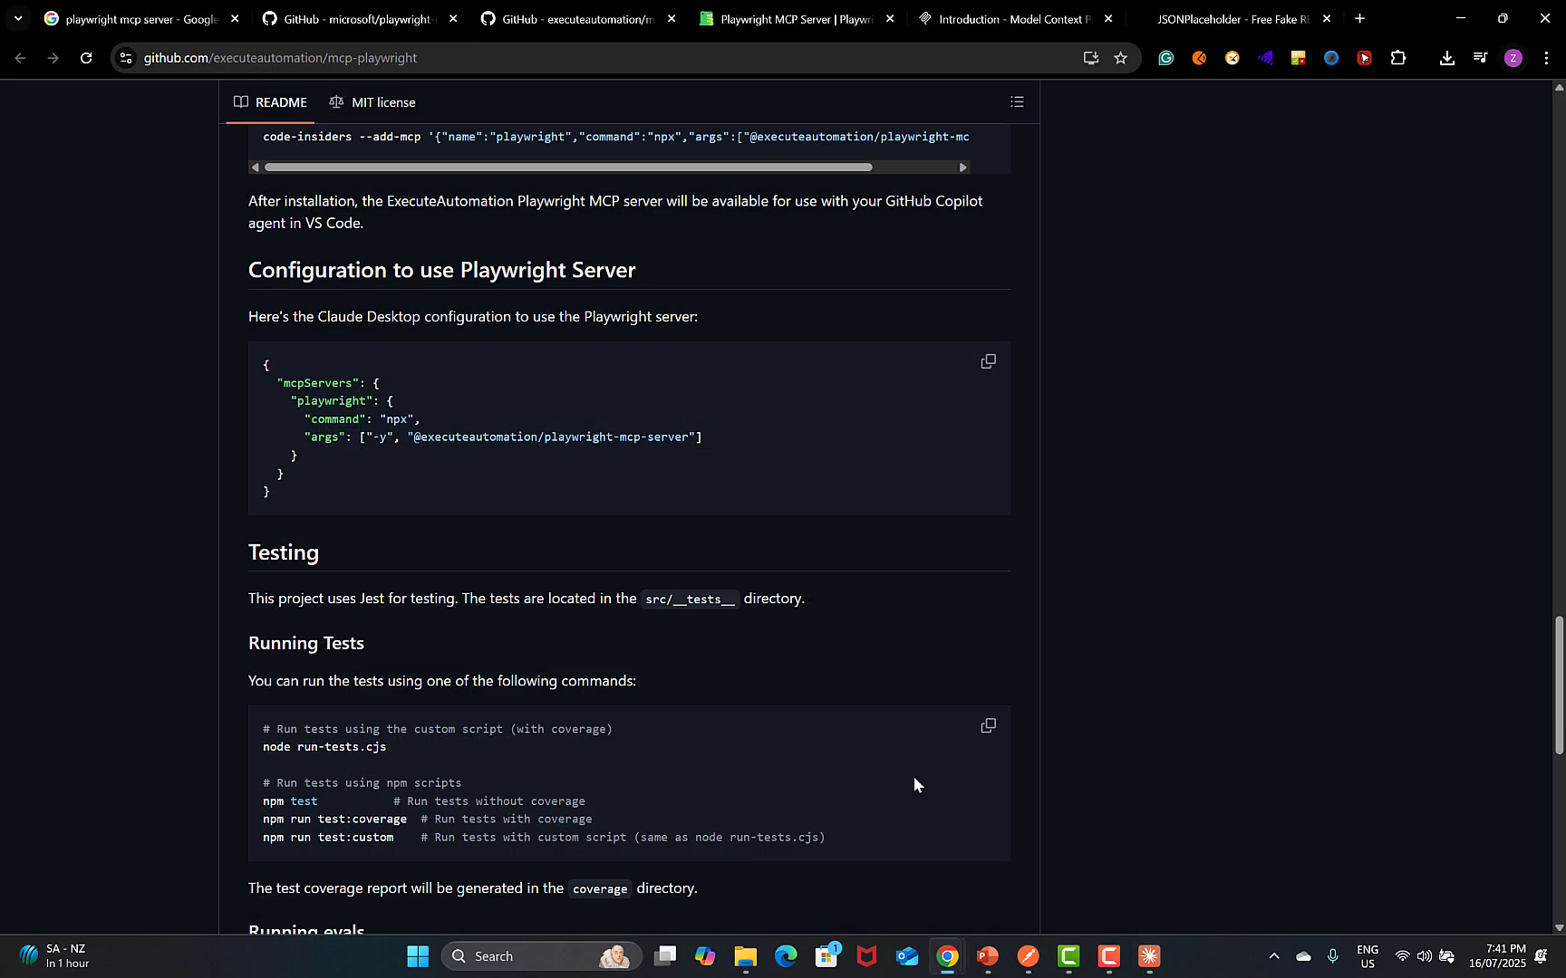
click(1134, 21)
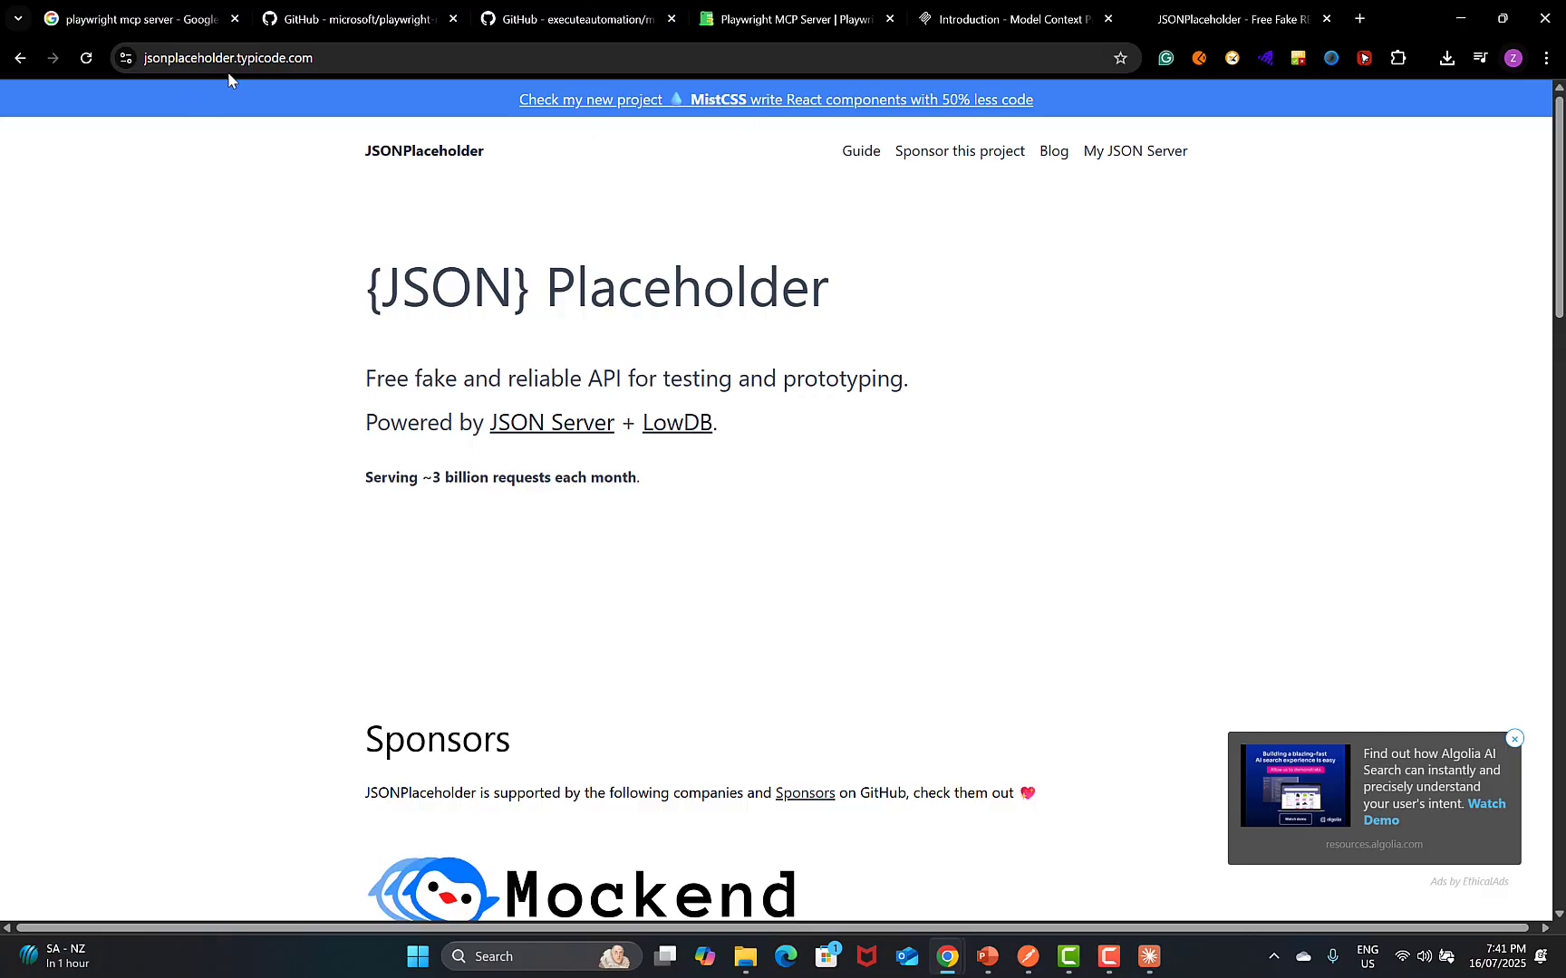
scroll(322, 300, down, 1)
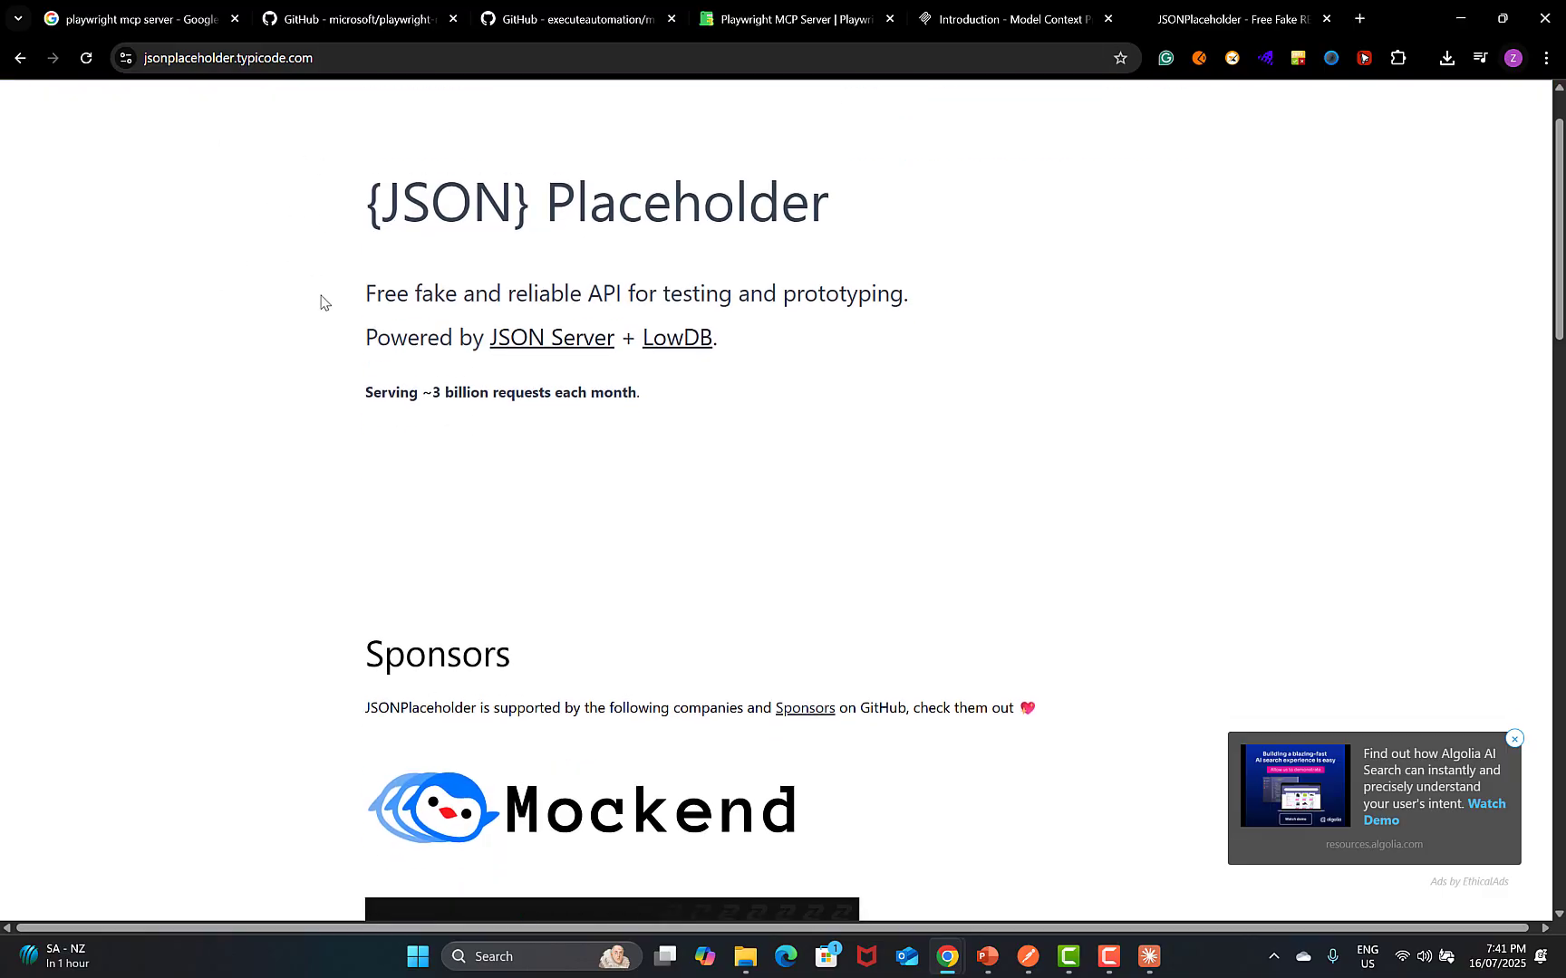
scroll(317, 313, down, 12)
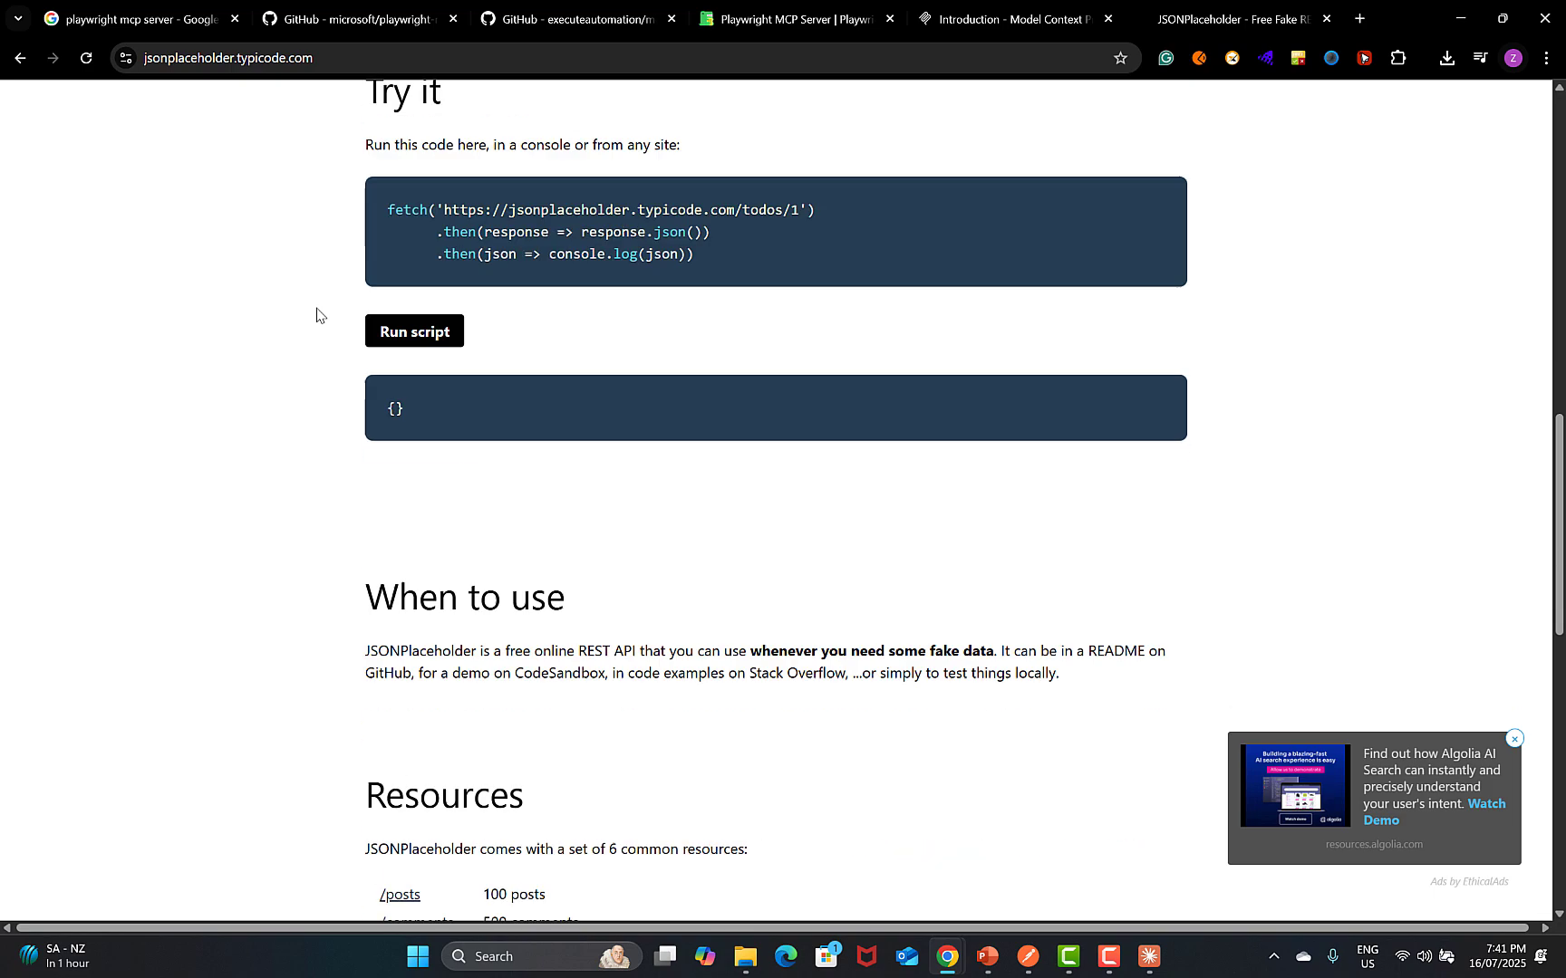
scroll(317, 315, down, 6)
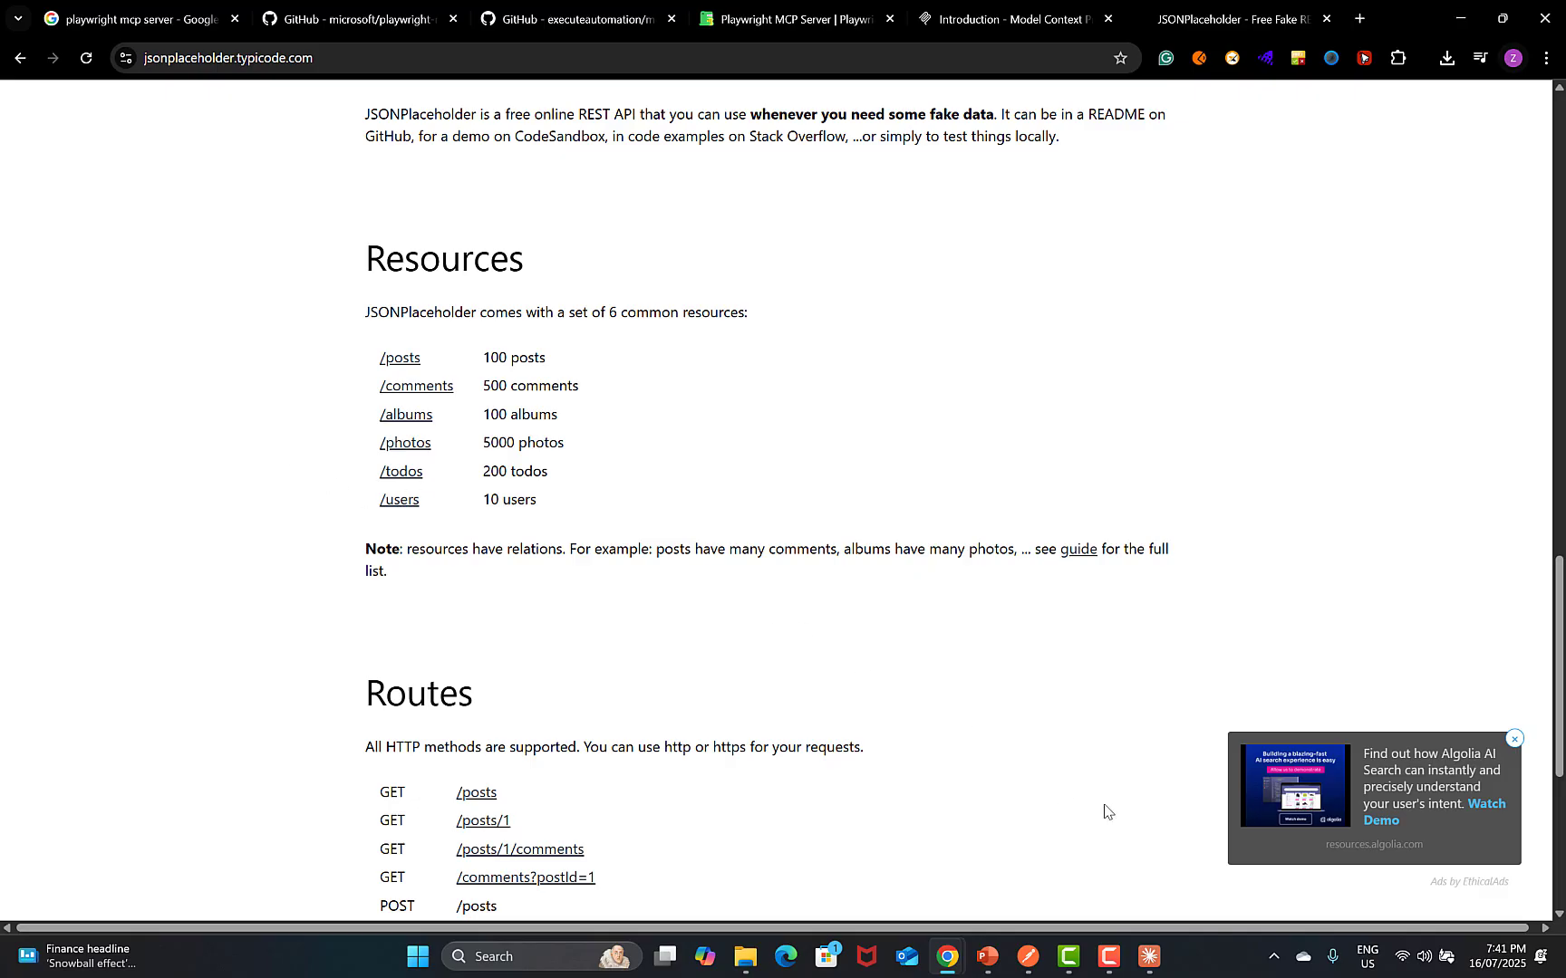
click(1026, 955)
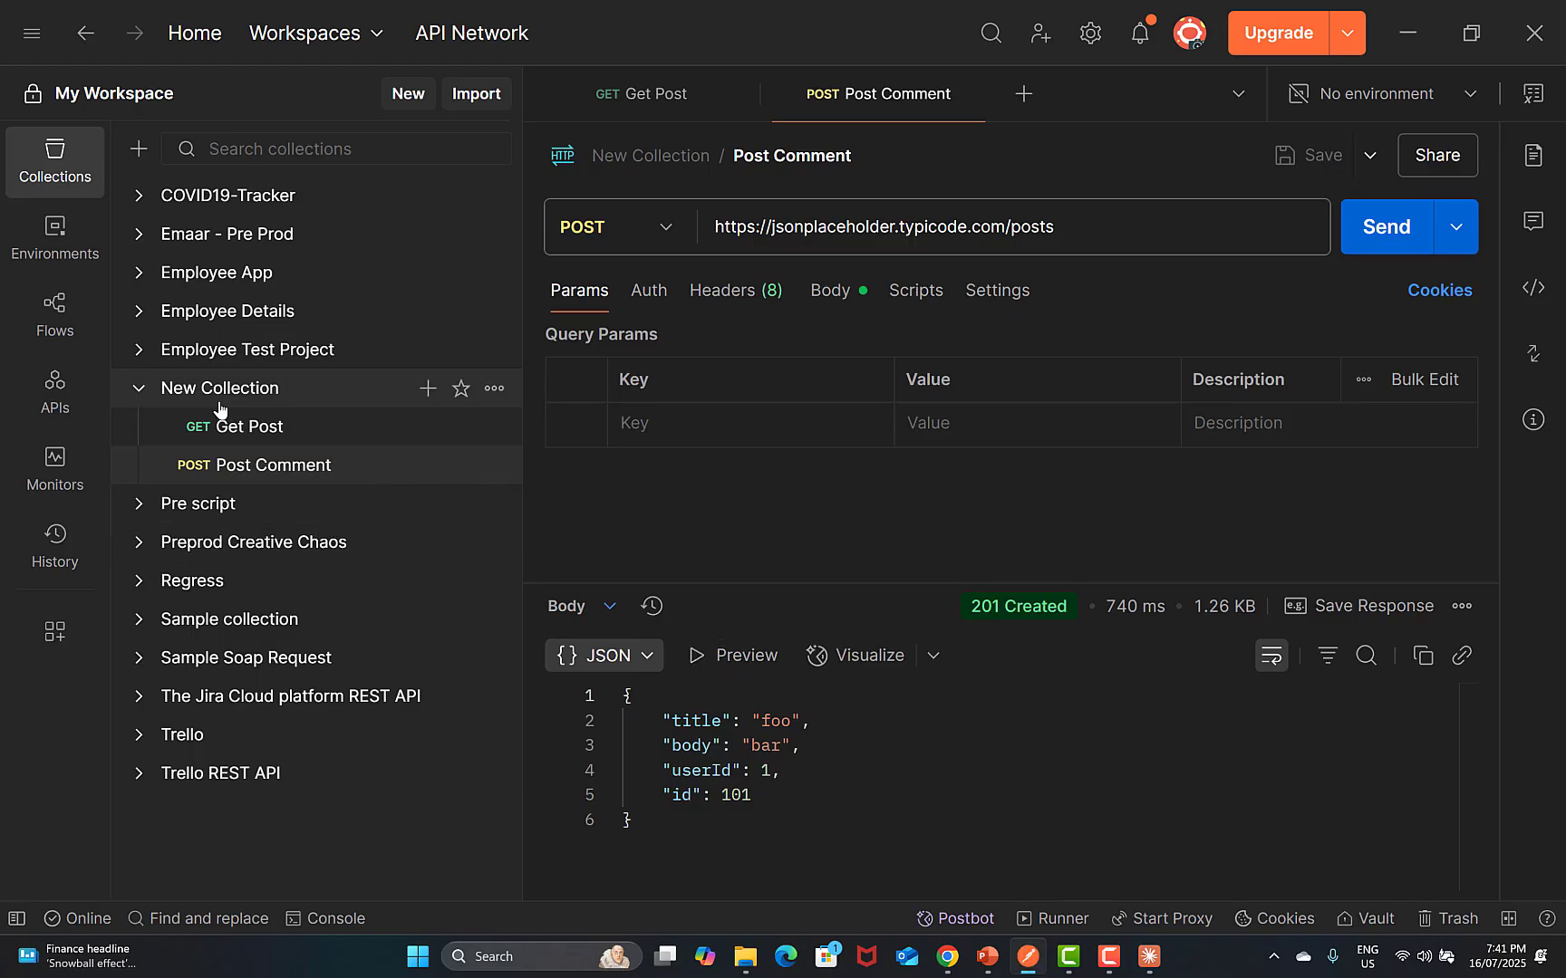
Resend Get Post for /posts/1 and highlight the 200 OK response's id, title and body.
click(633, 98)
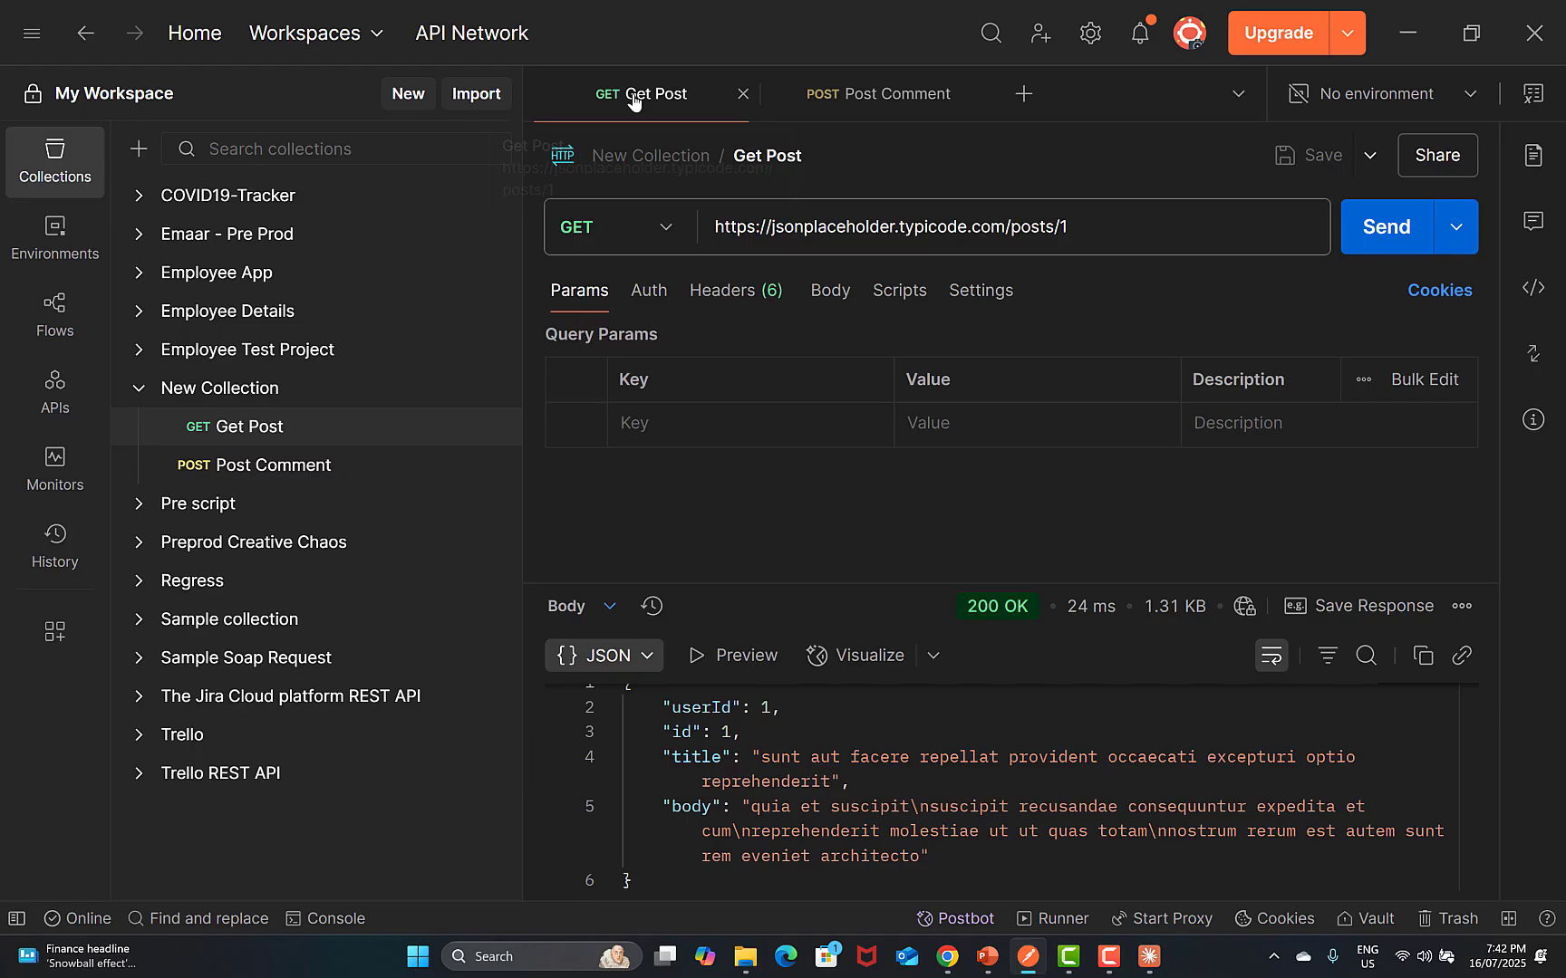
double_click(1065, 229)
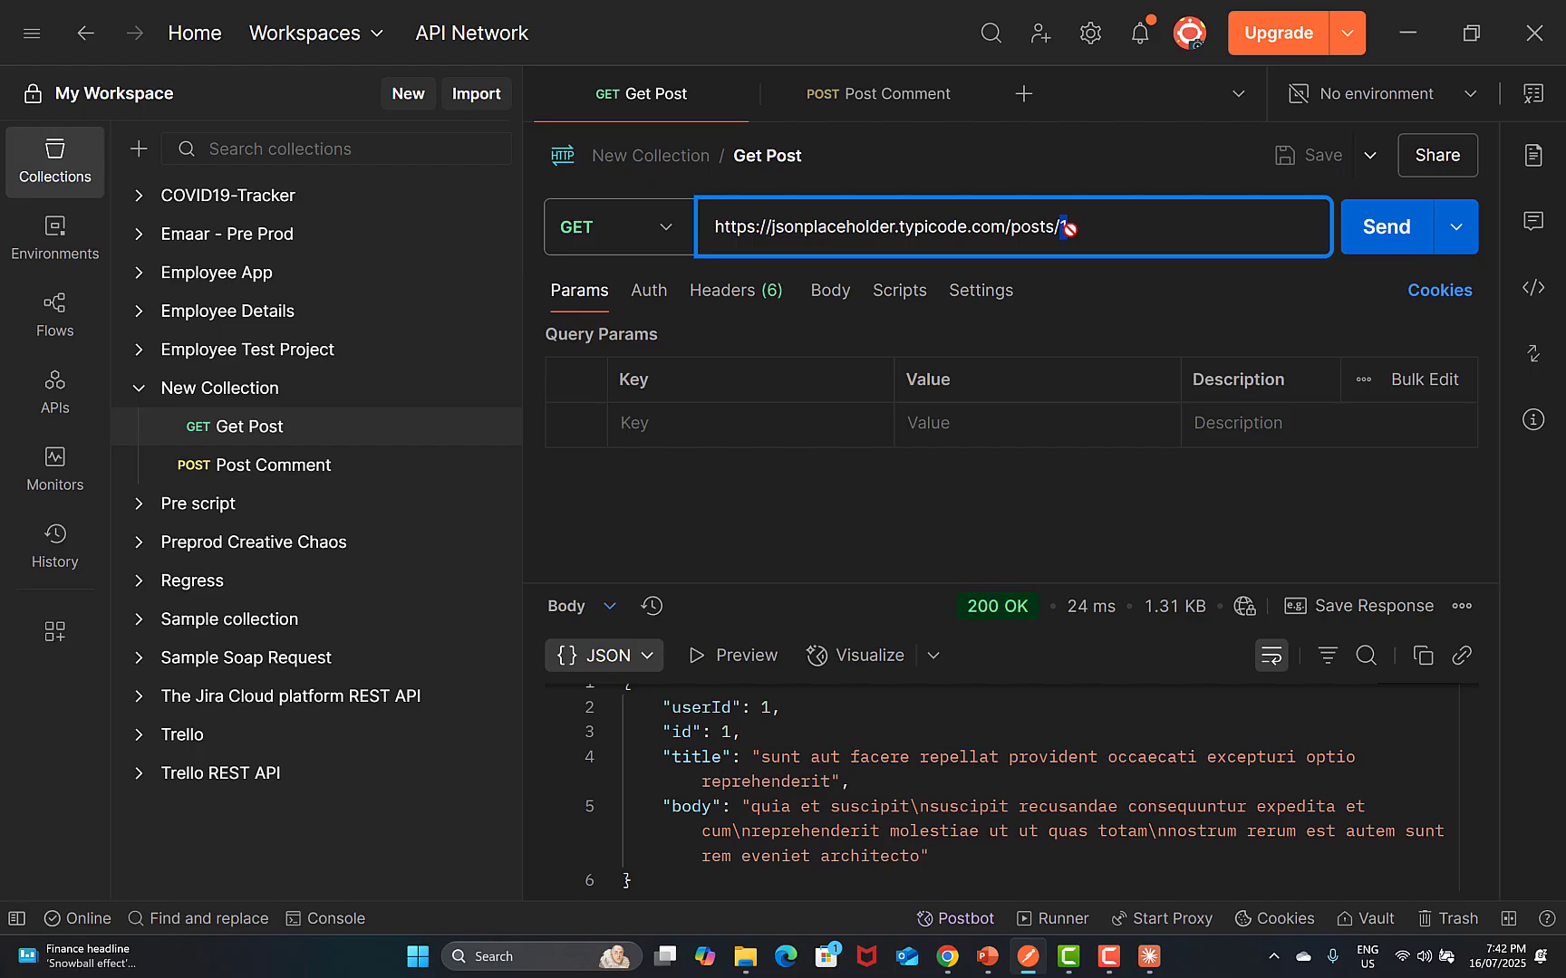
drag(1067, 228, 760, 732)
click(759, 732)
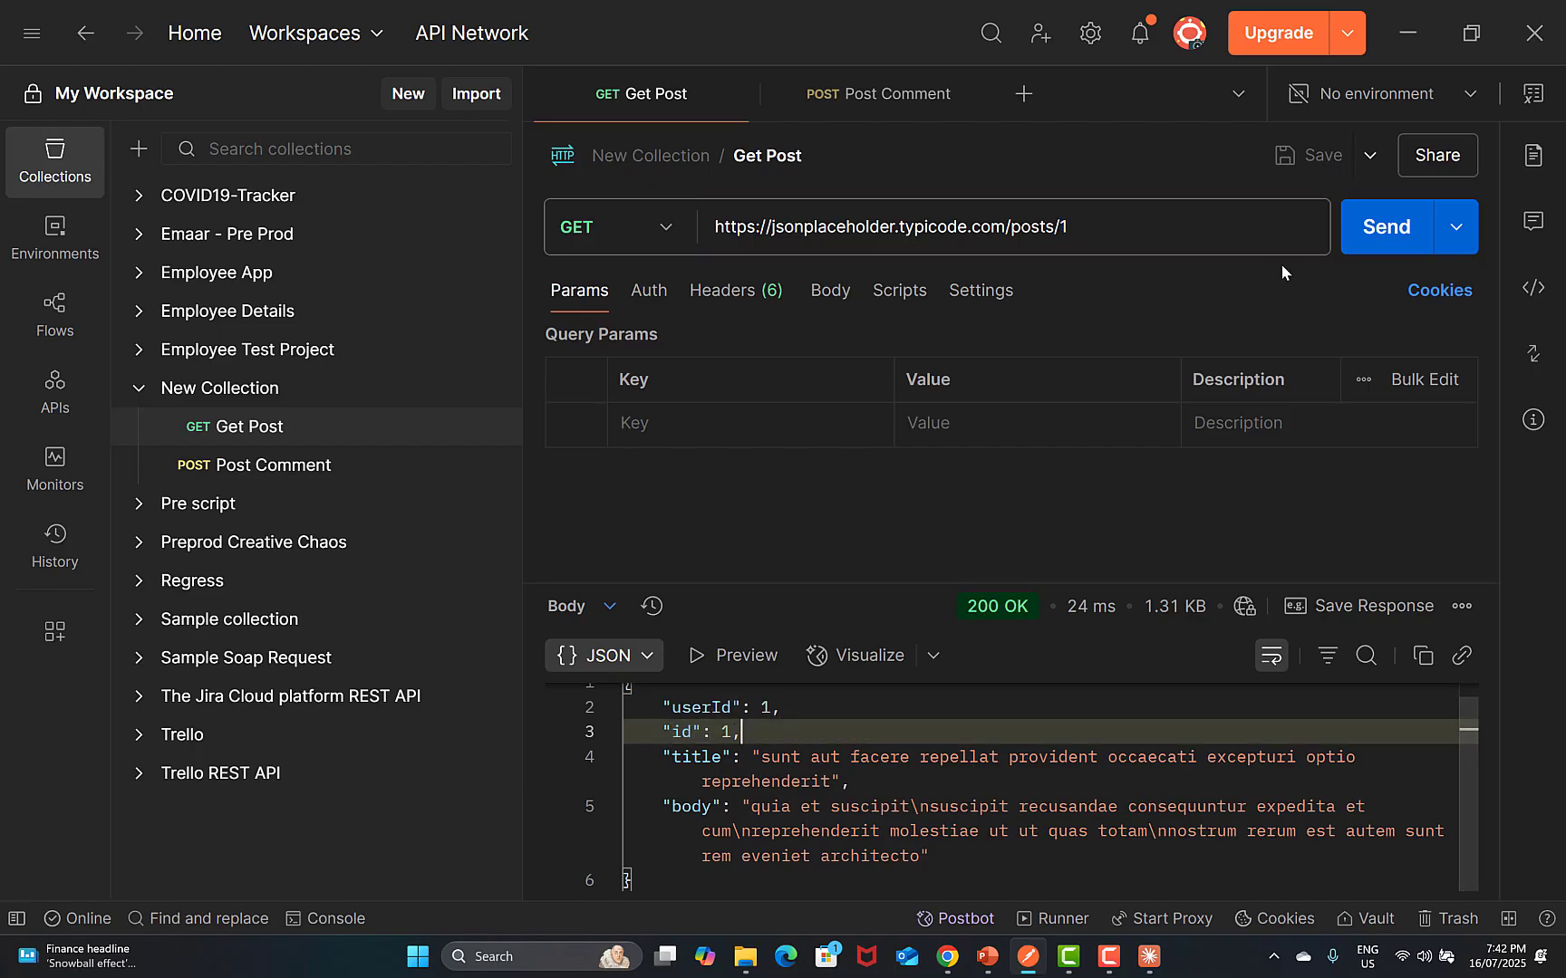
click(1359, 238)
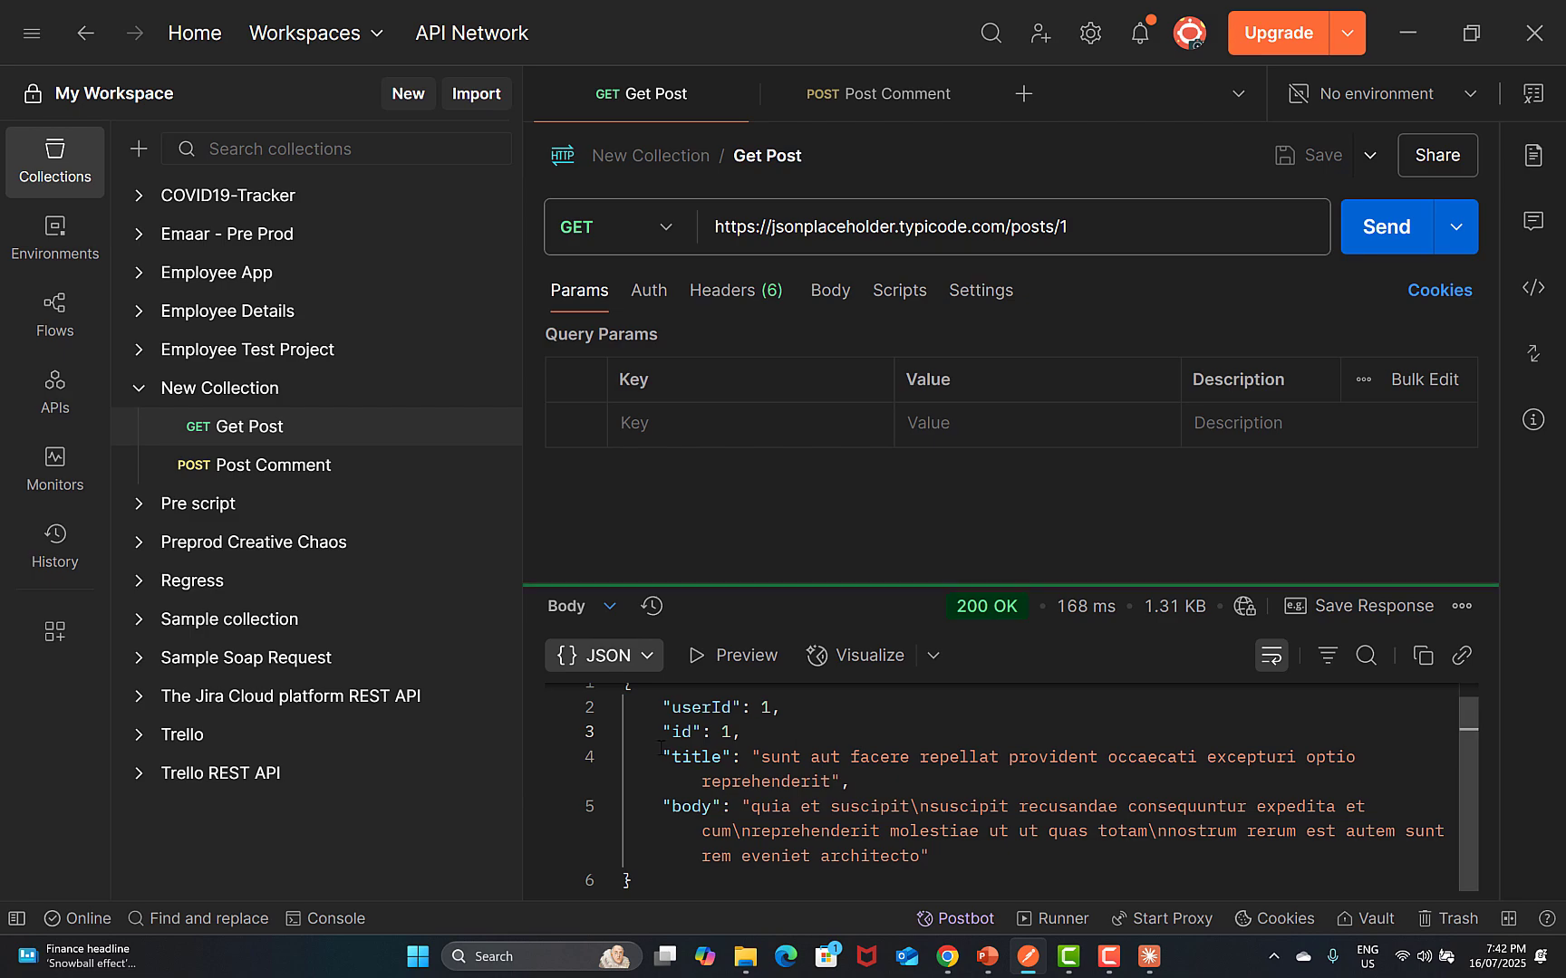
drag(661, 733, 949, 832)
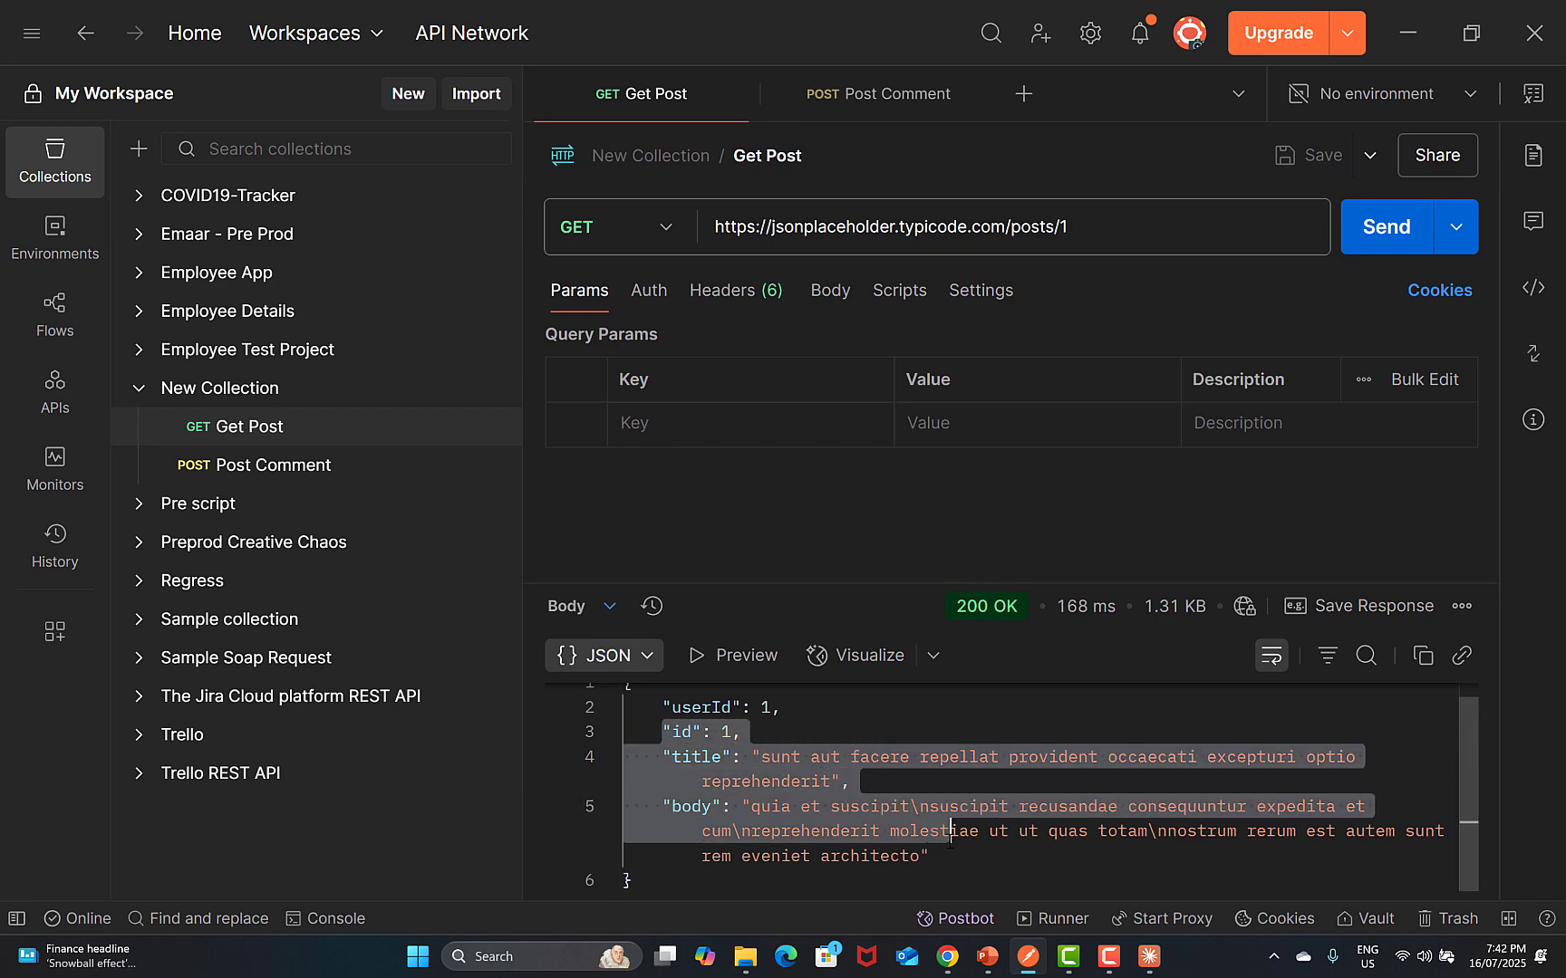
key(shift+Down)
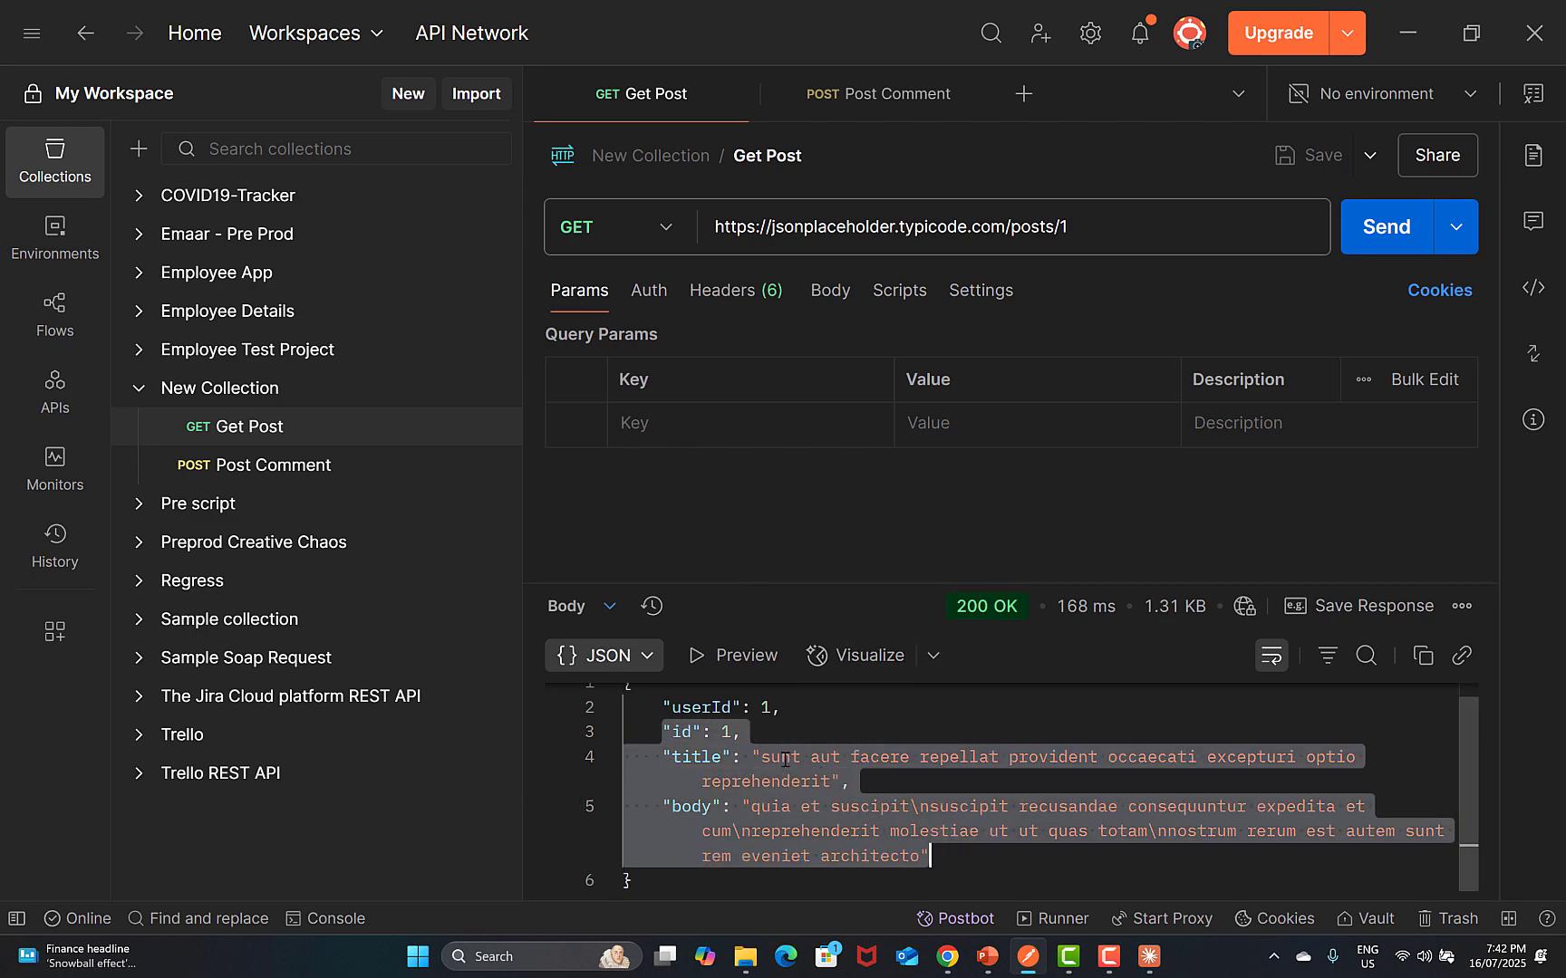